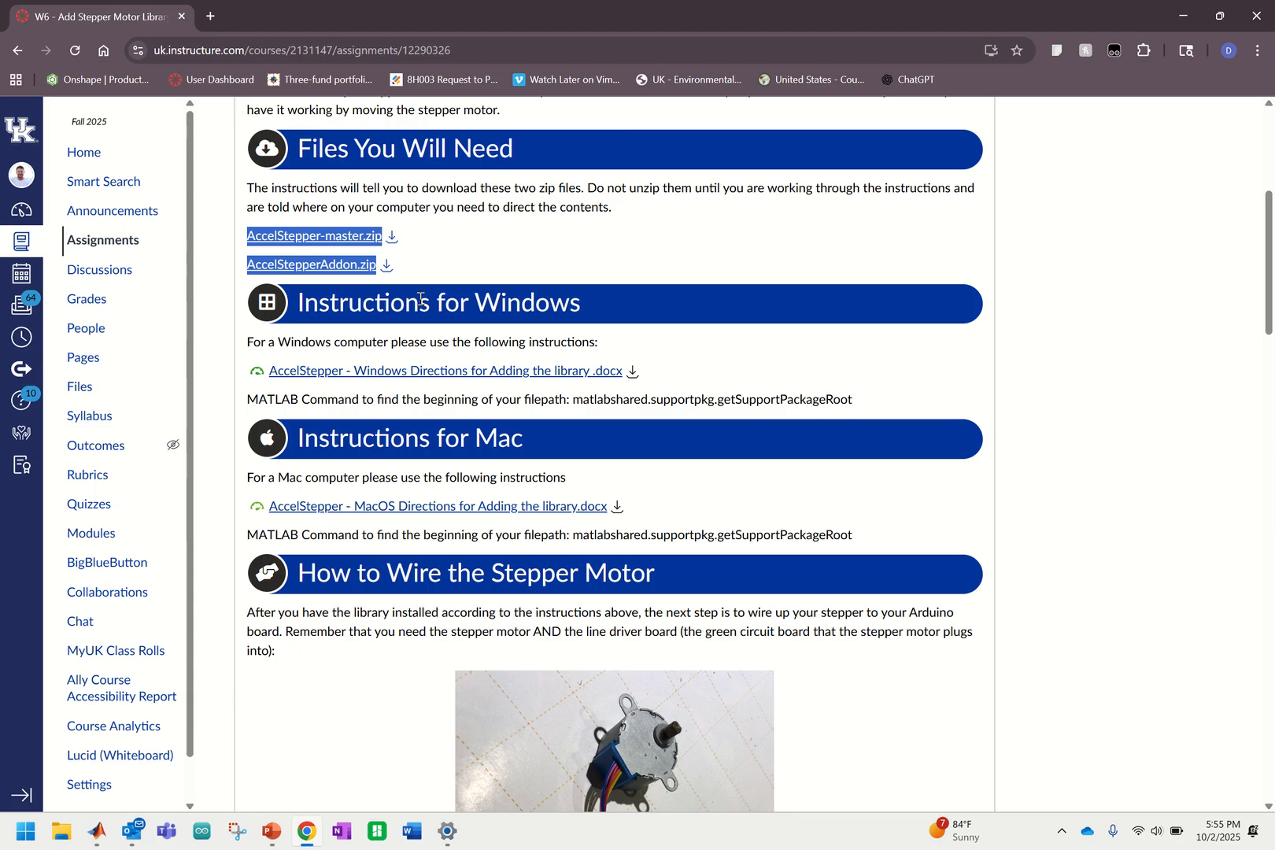
# Step: Download AccelStepper-master.zip and AccelStepperAddon.zip from the assignment page
pyautogui.click(392, 236)
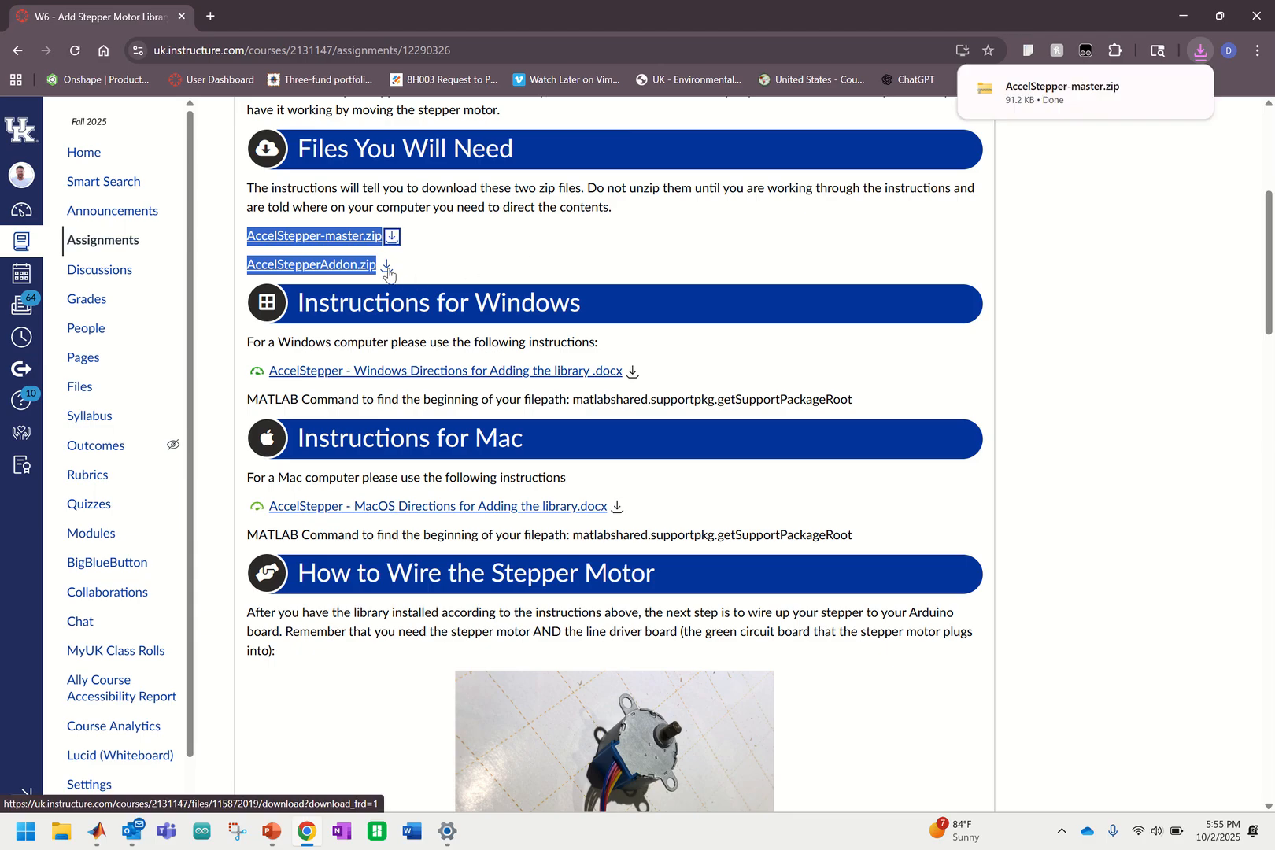
pyautogui.click(386, 268)
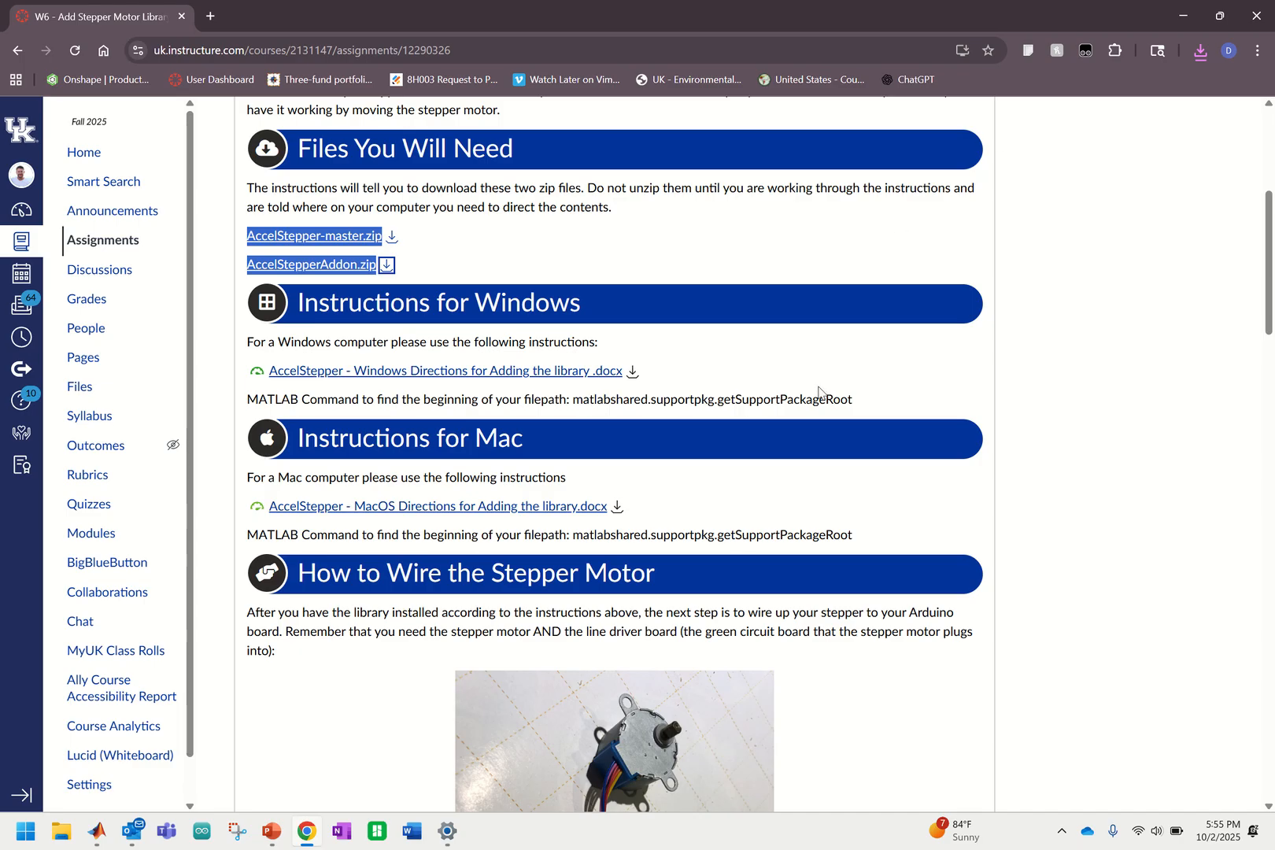
# Step: Switch to MATLAB and run matlabshared.supportpkg.getSupportPackageRoot in the Command Window to get the support package path
pyautogui.moveTo(98, 841)
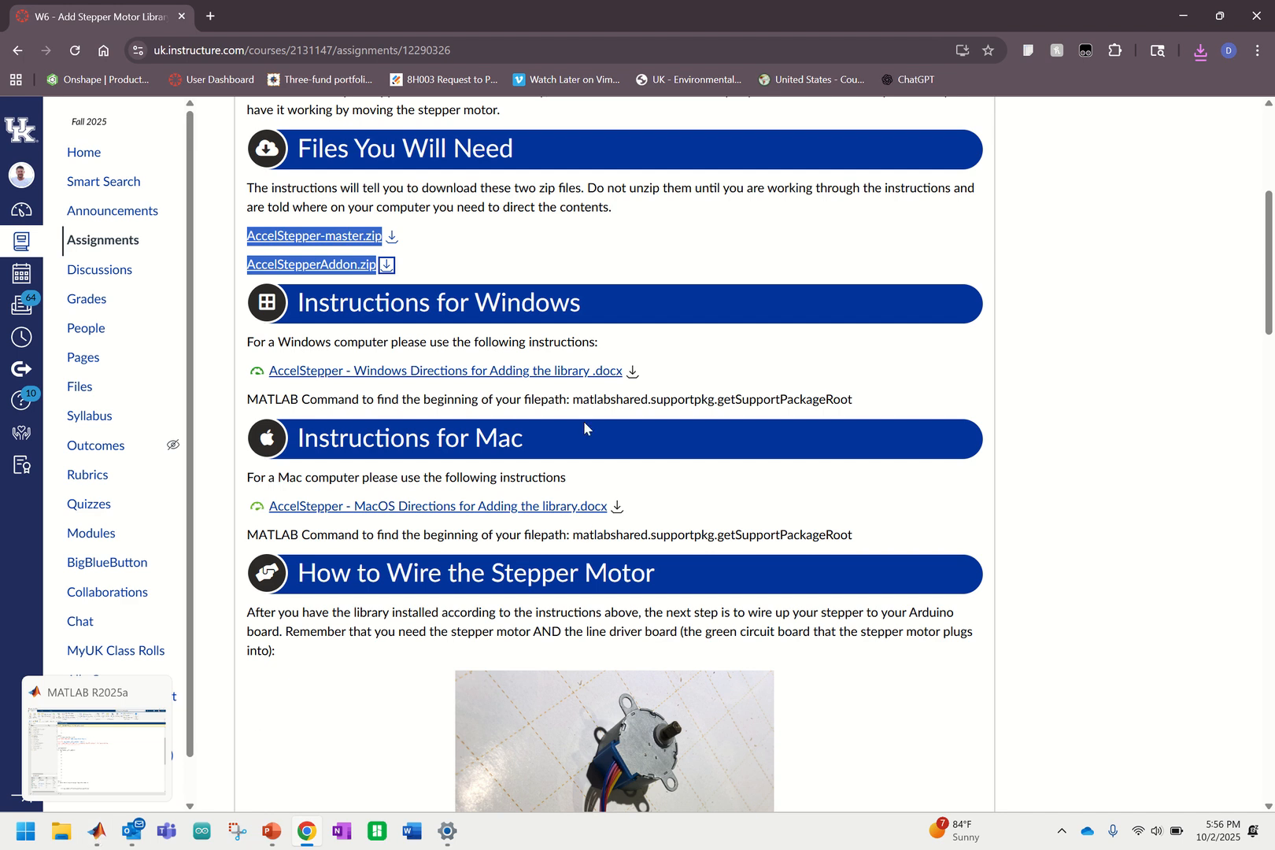
pyautogui.moveTo(575, 399); pyautogui.dragTo(856, 400)
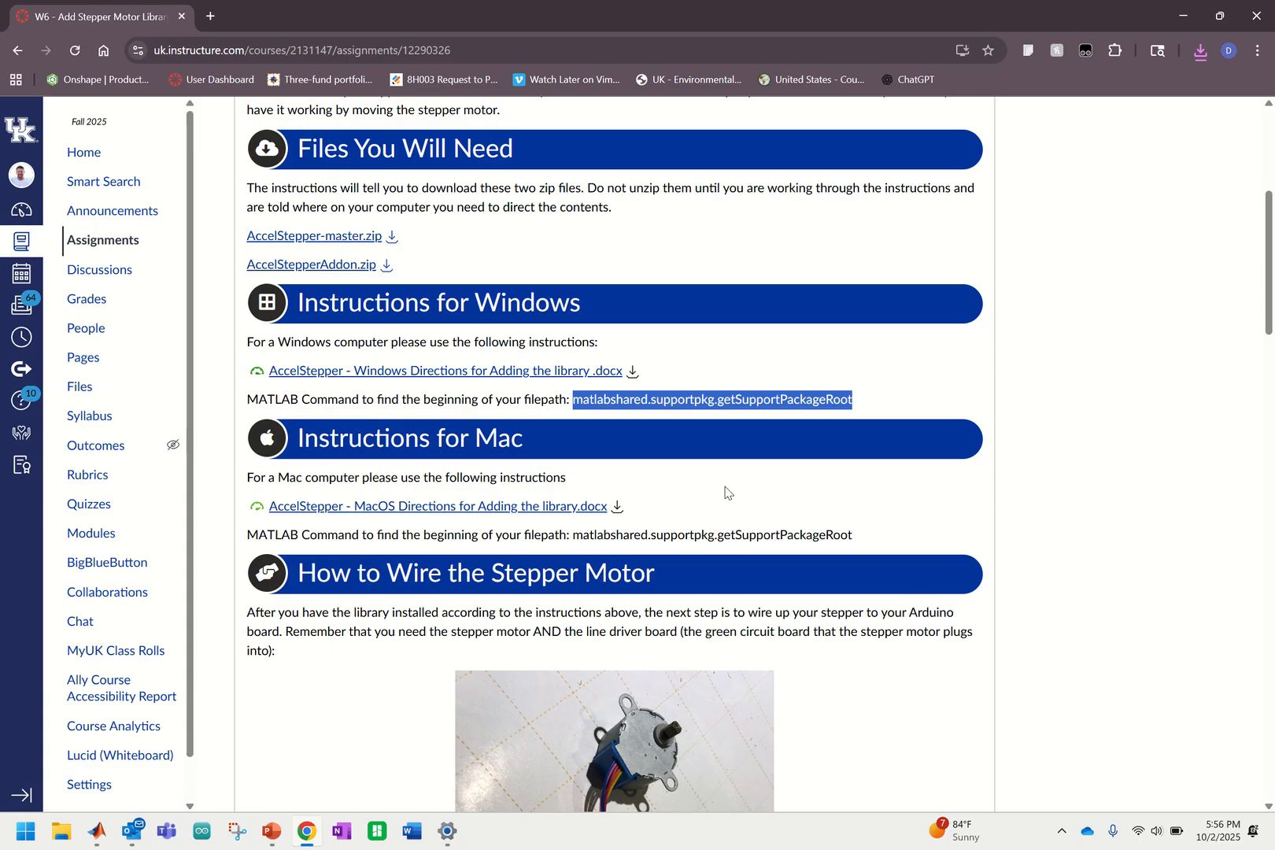
pyautogui.click(107, 839)
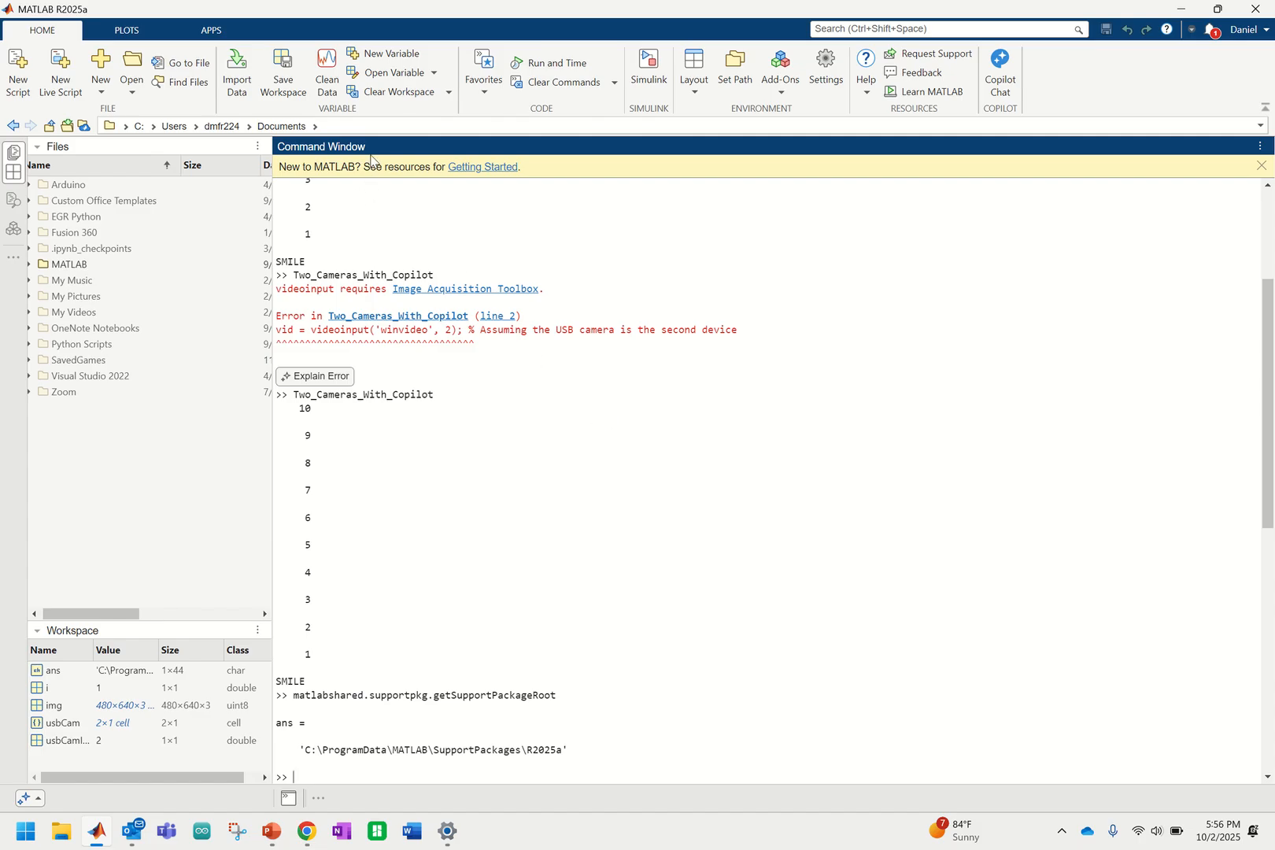
pyautogui.moveTo(372, 151); pyautogui.dragTo(458, 242)
pyautogui.click(288, 800)
pyautogui.click(288, 801)
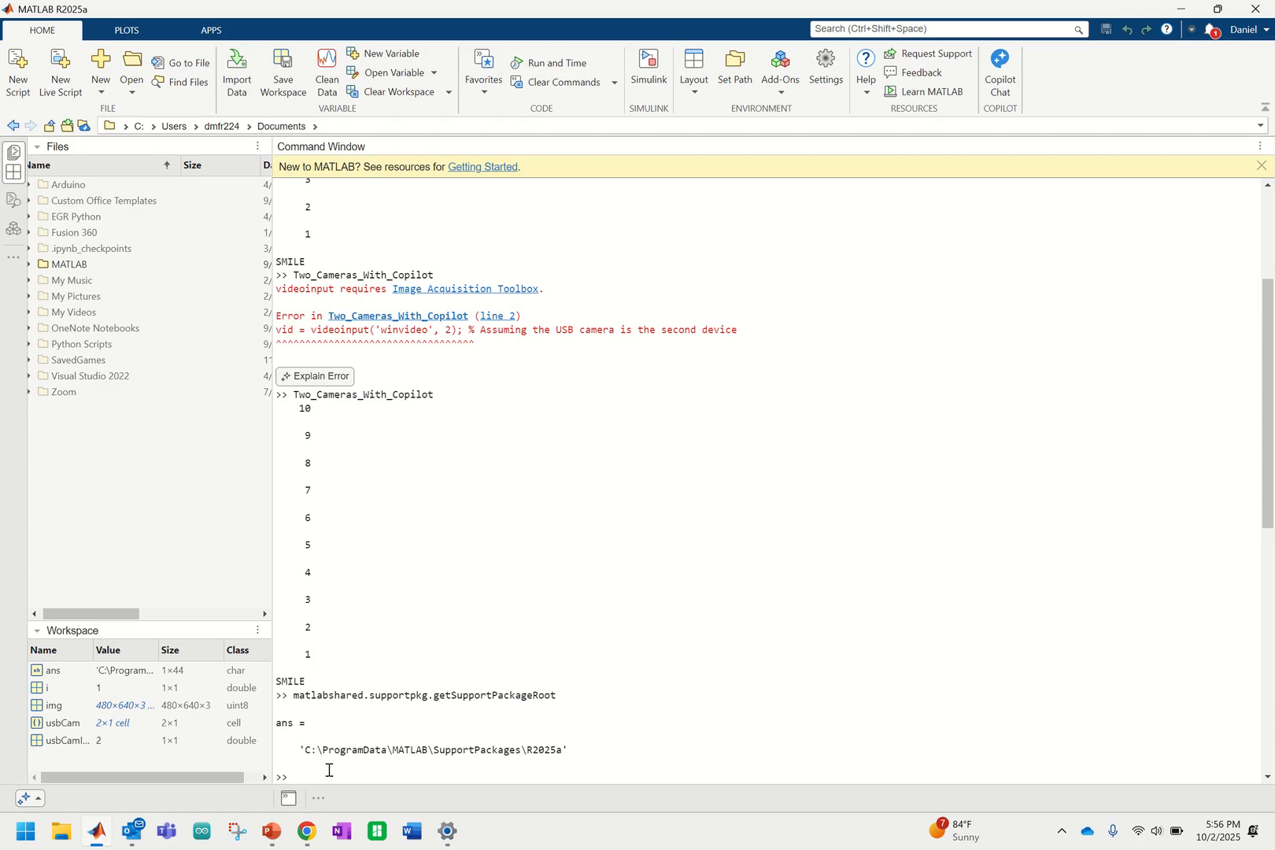
pyautogui.click(317, 775)
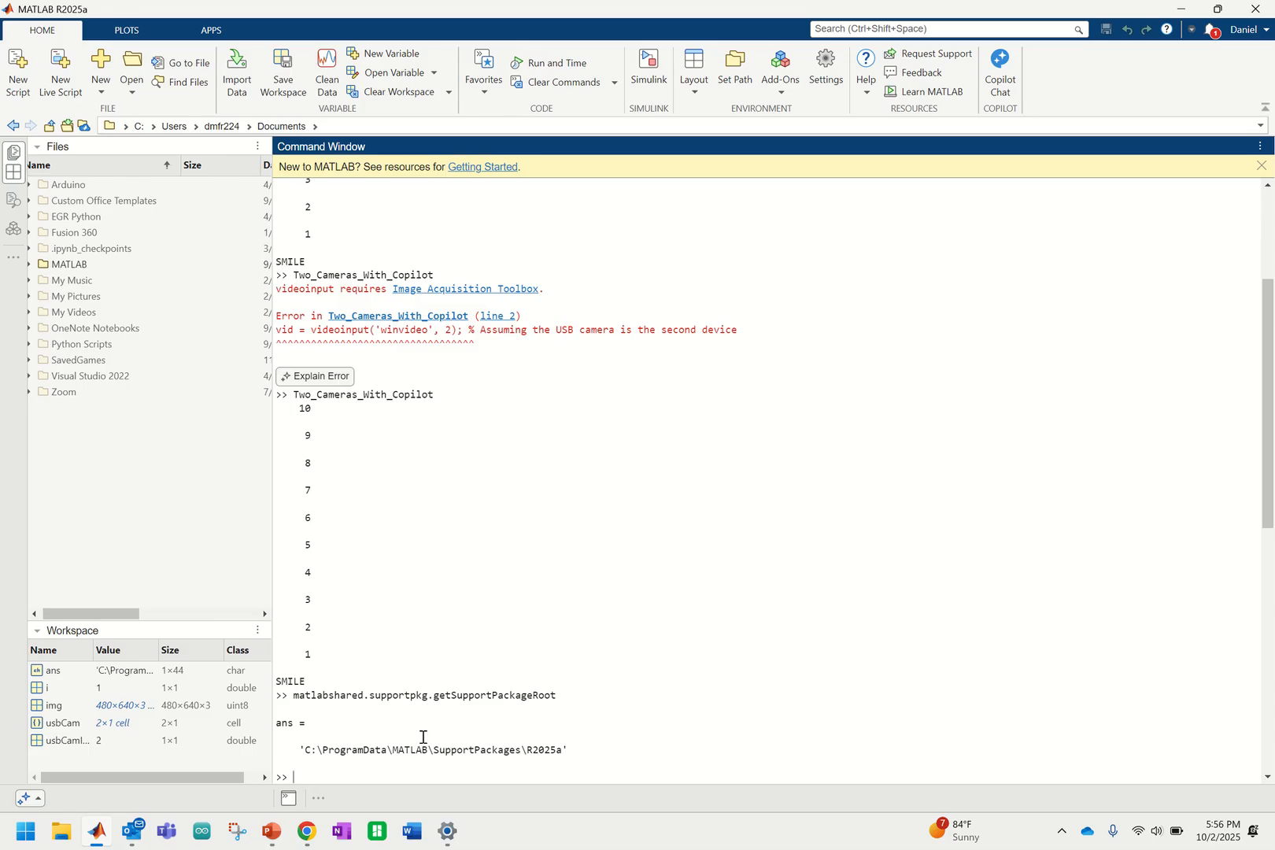
pyautogui.press('Up')
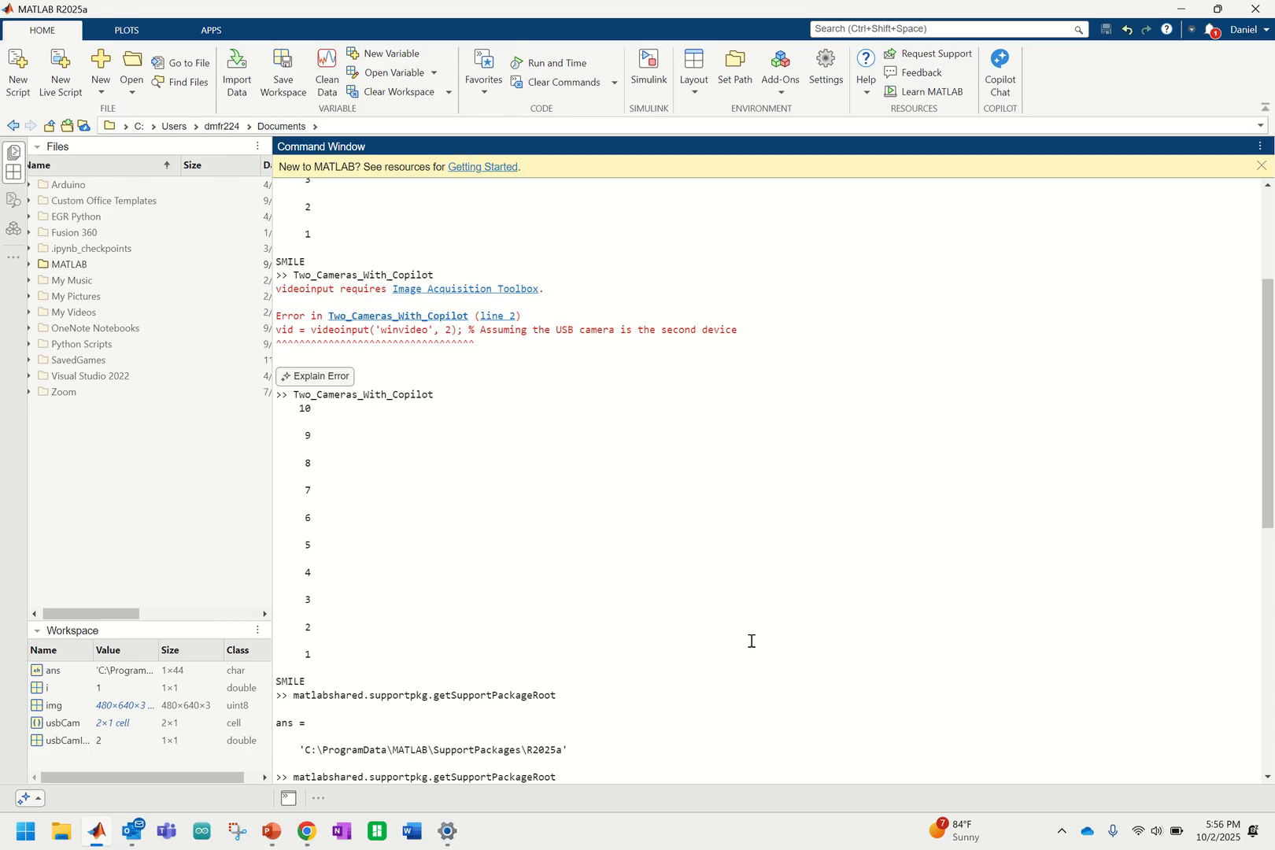
pyautogui.press('Return')
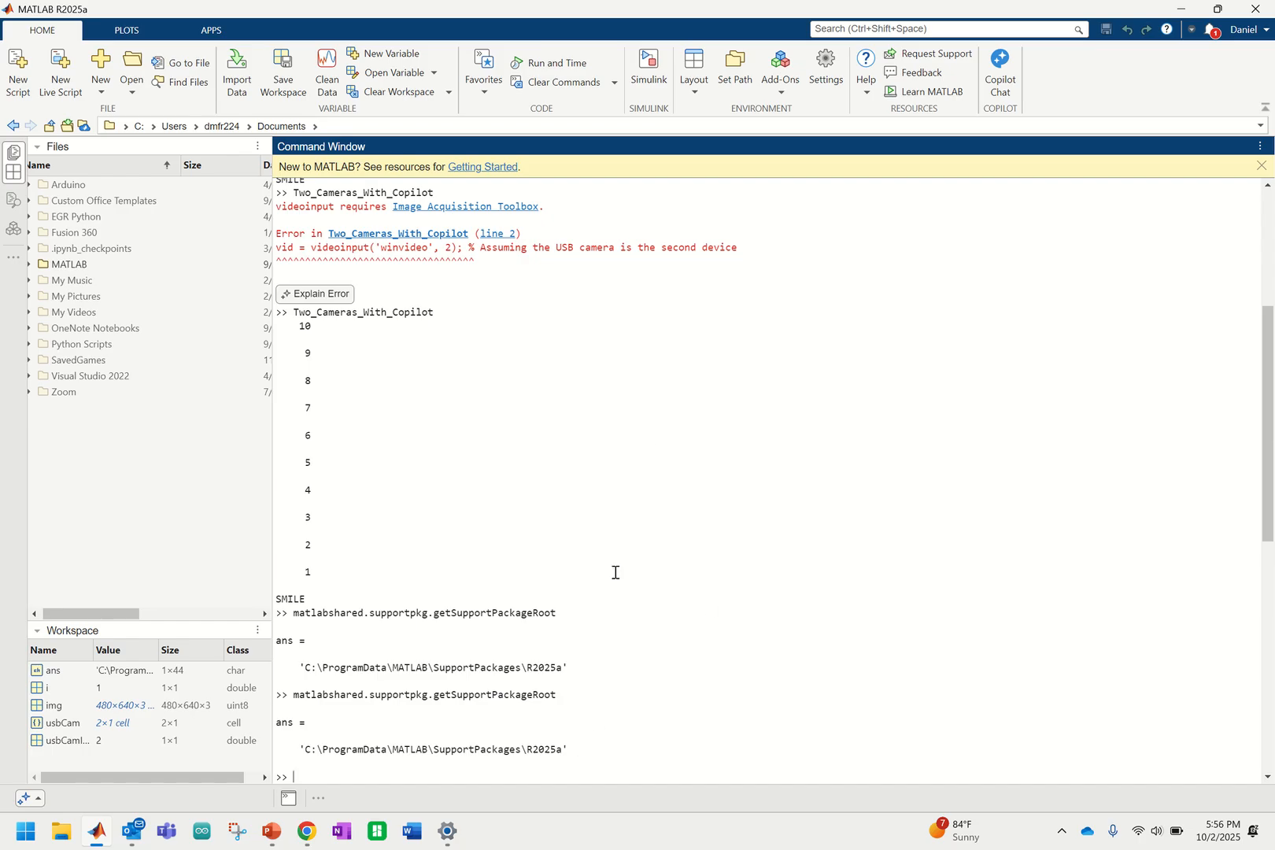
# Step: Open the Downloads folder in File Explorer and check for the two AccelStepper zip files
pyautogui.click(63, 831)
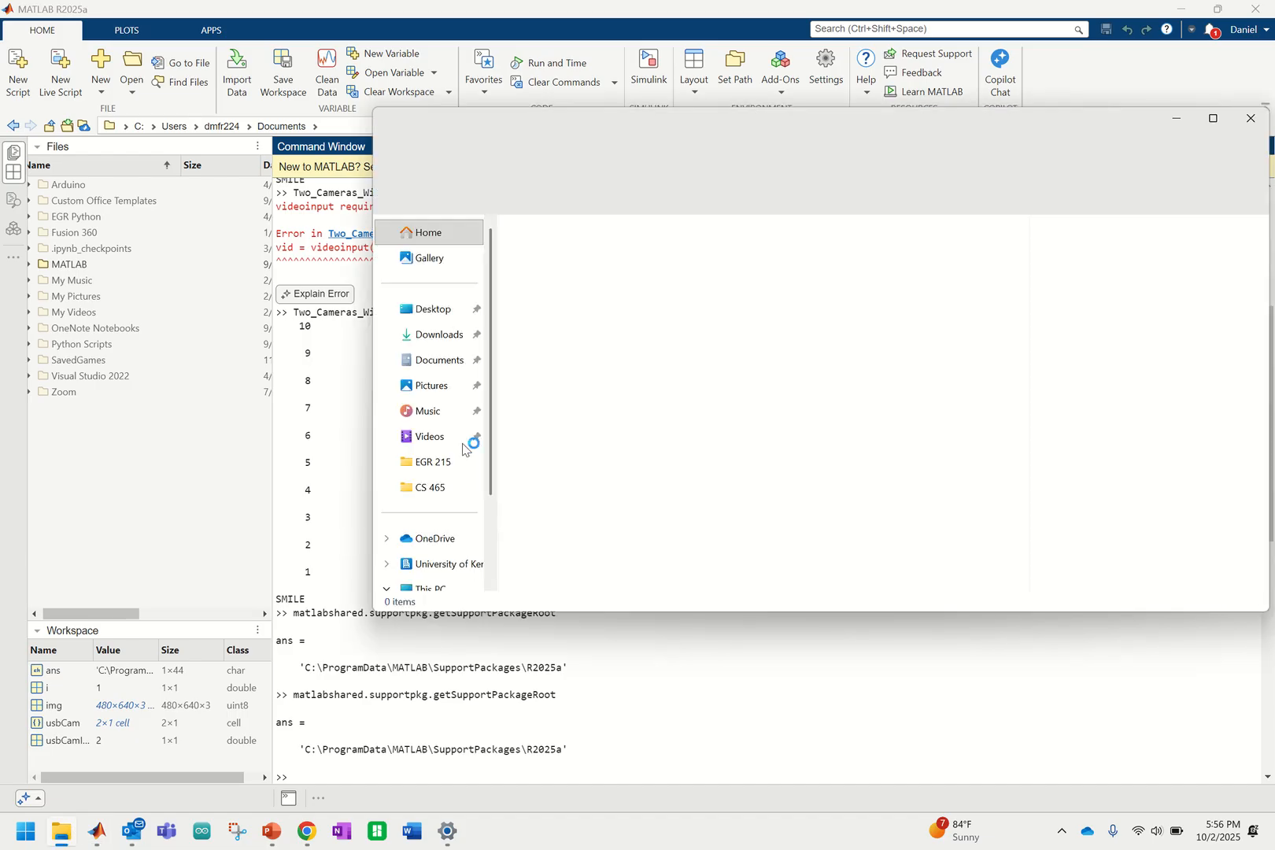
pyautogui.click(441, 335)
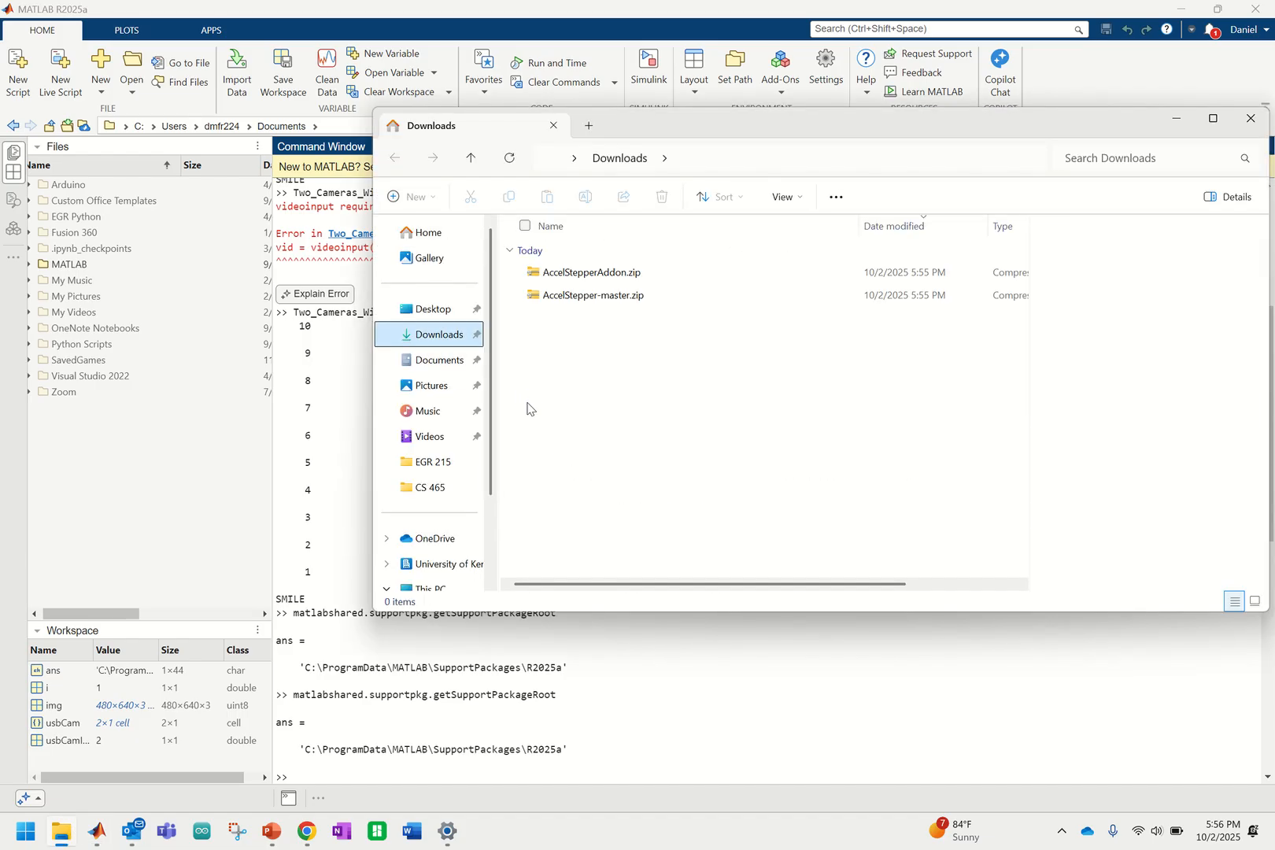
pyautogui.moveTo(606, 390); pyautogui.dragTo(524, 264)
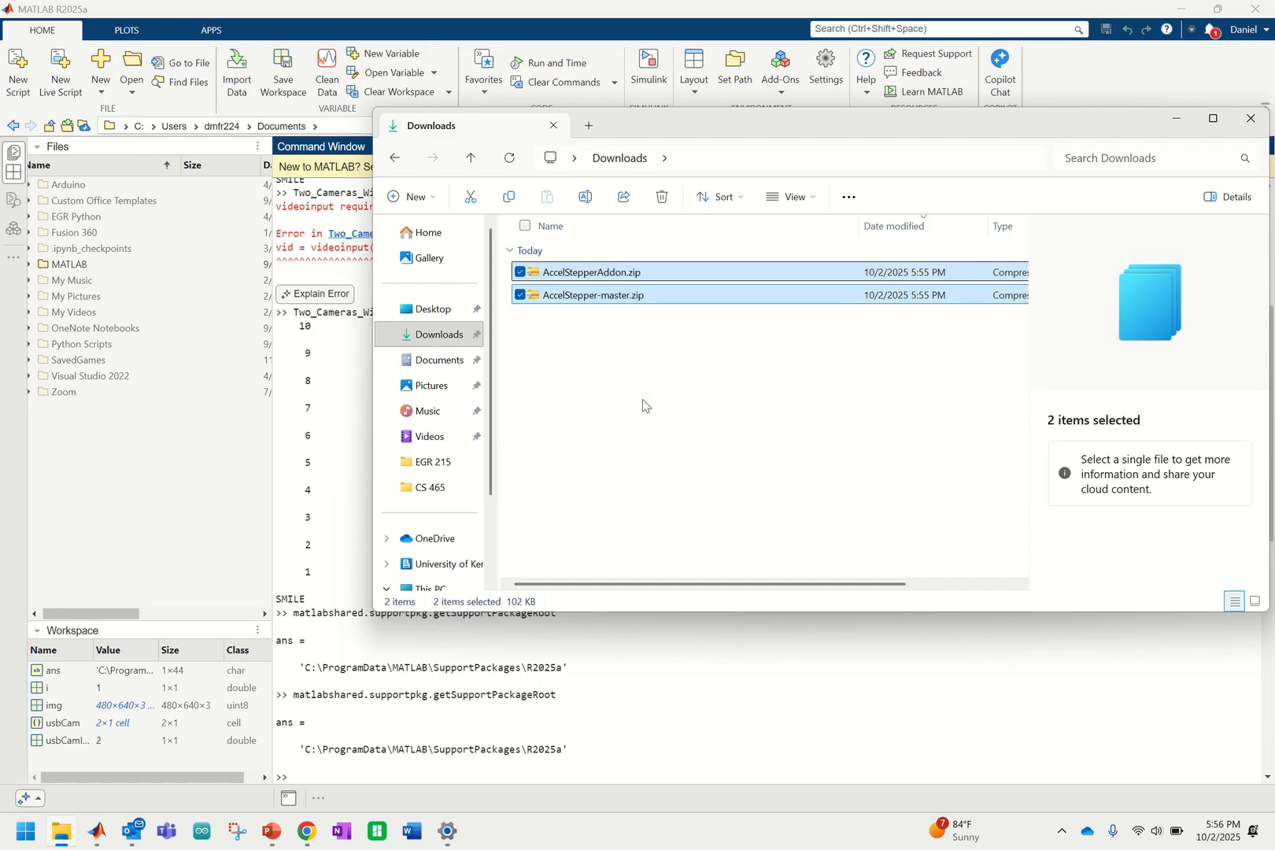
pyautogui.click(642, 400)
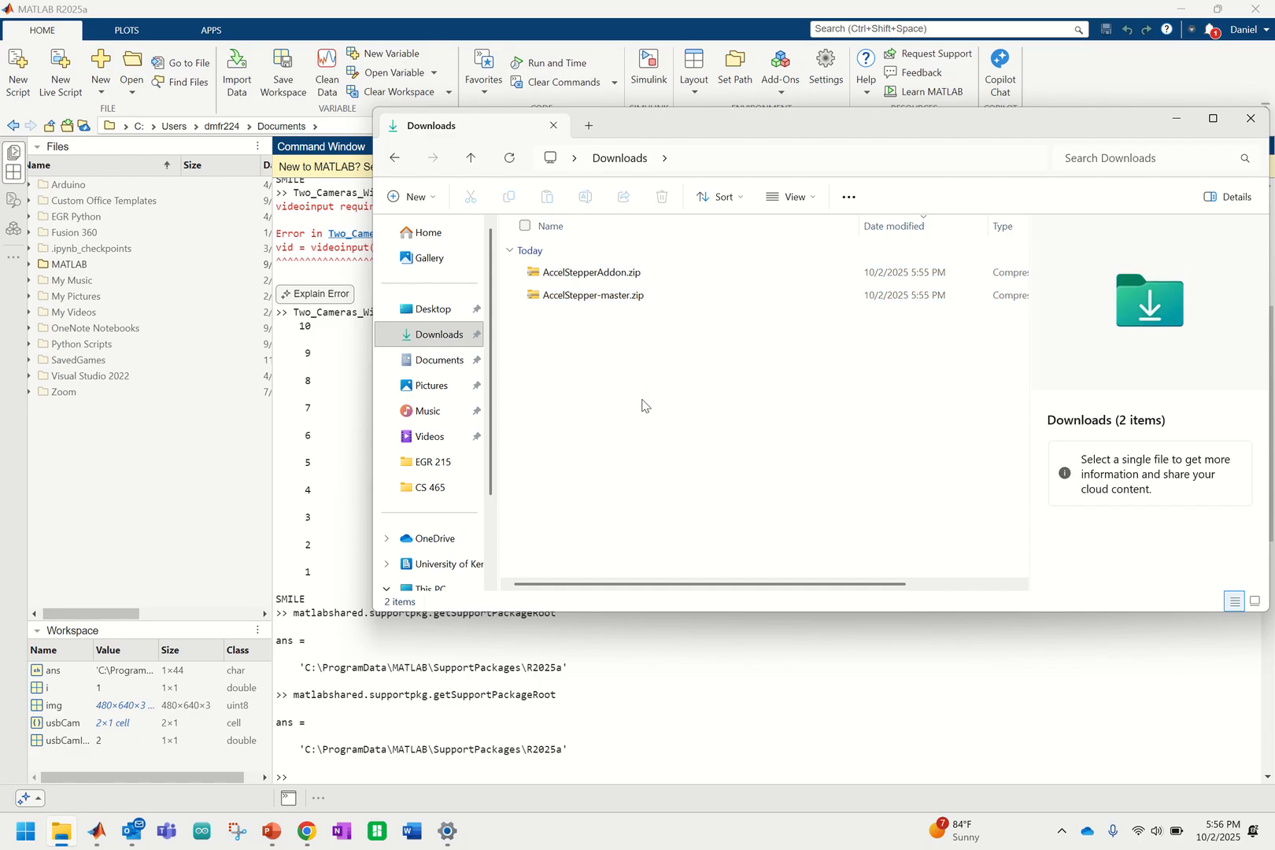
# Step: Open the Windows (C:) drive and turn on the display of hidden items
pyautogui.scroll(-1, 495, 425)
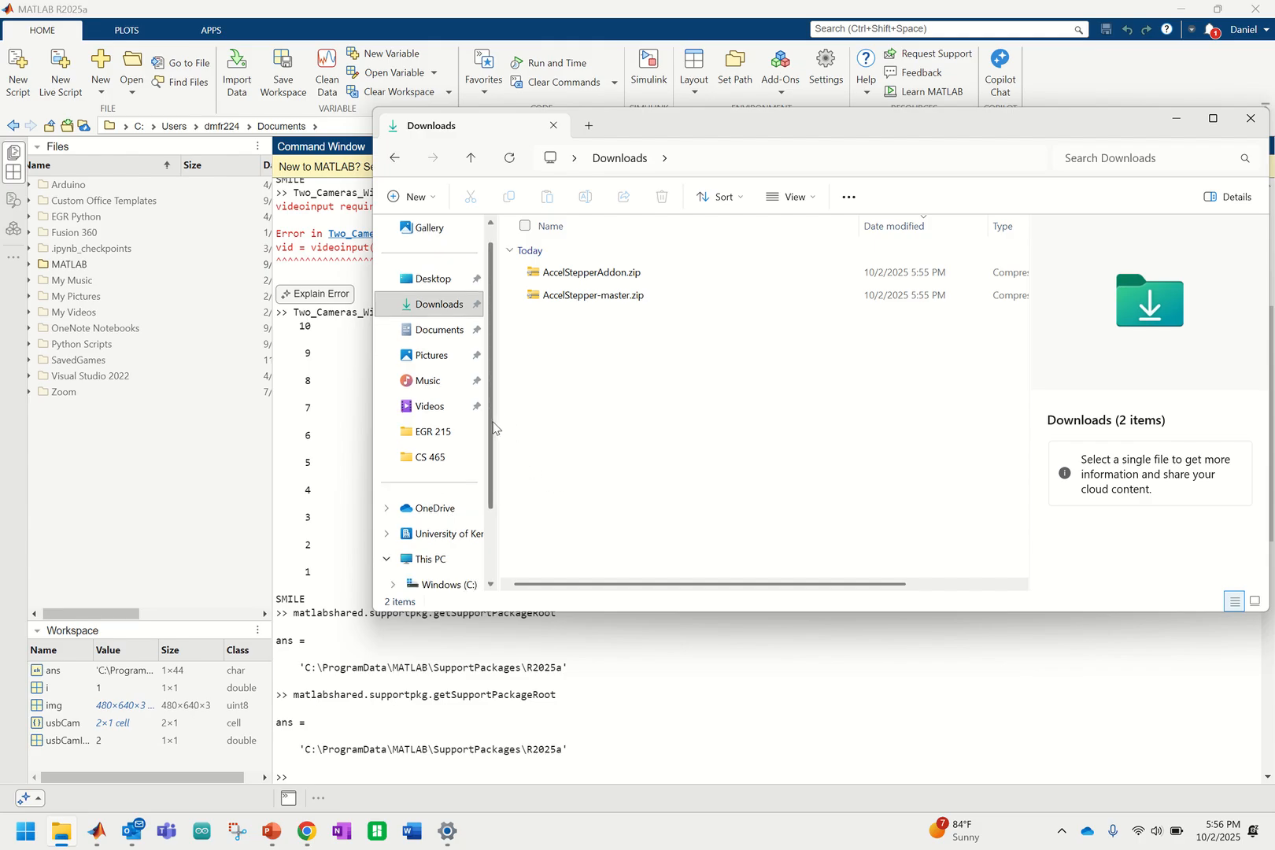
pyautogui.scroll(-3, 494, 427)
pyautogui.click(439, 488)
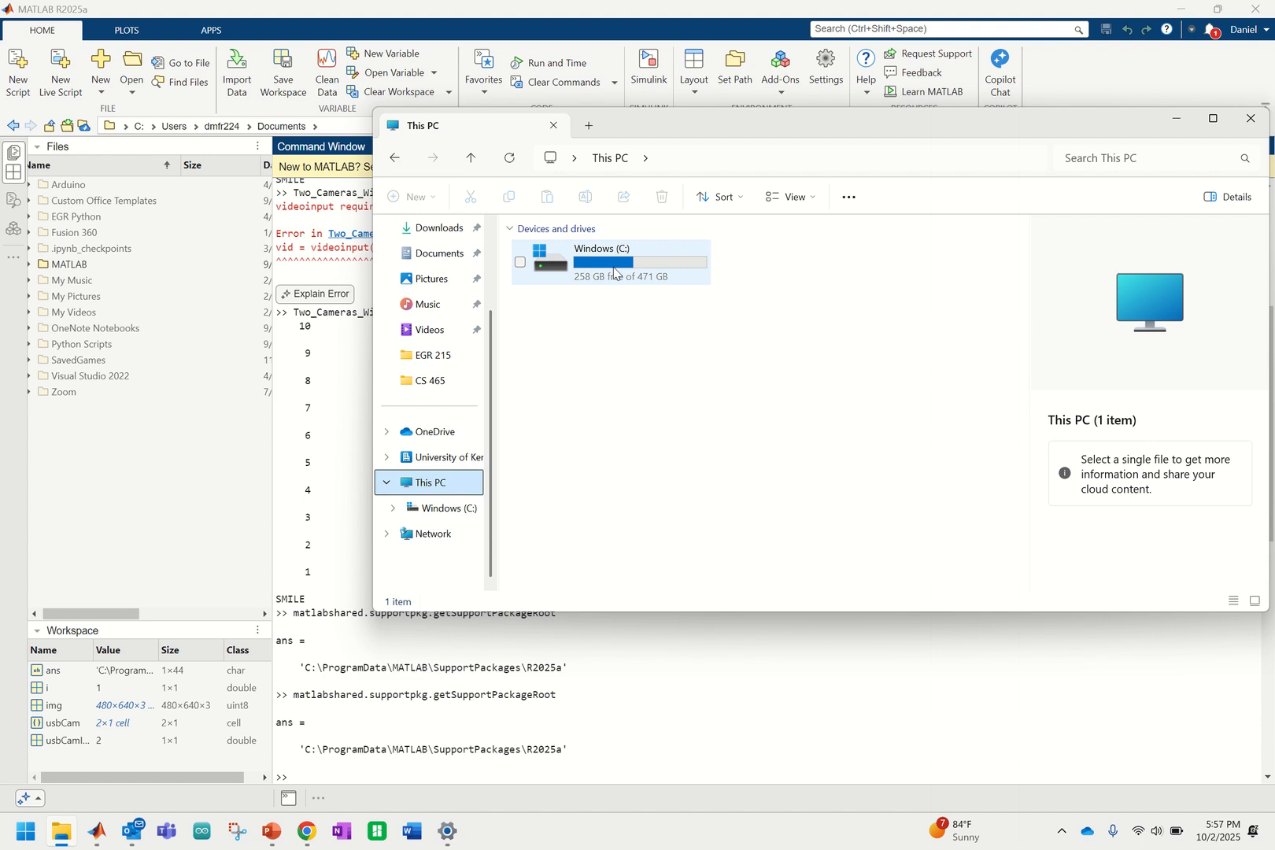
pyautogui.doubleClick(615, 273)
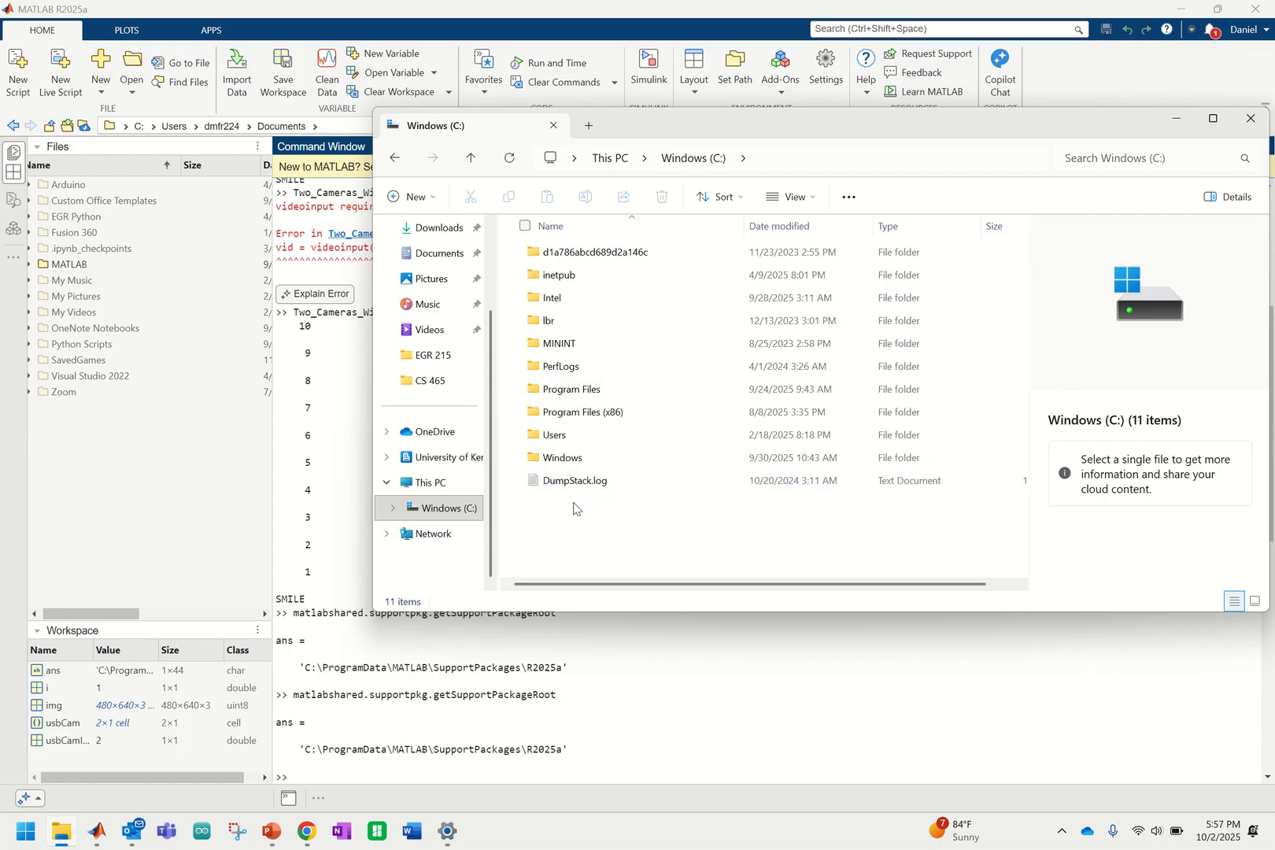
pyautogui.click(807, 200)
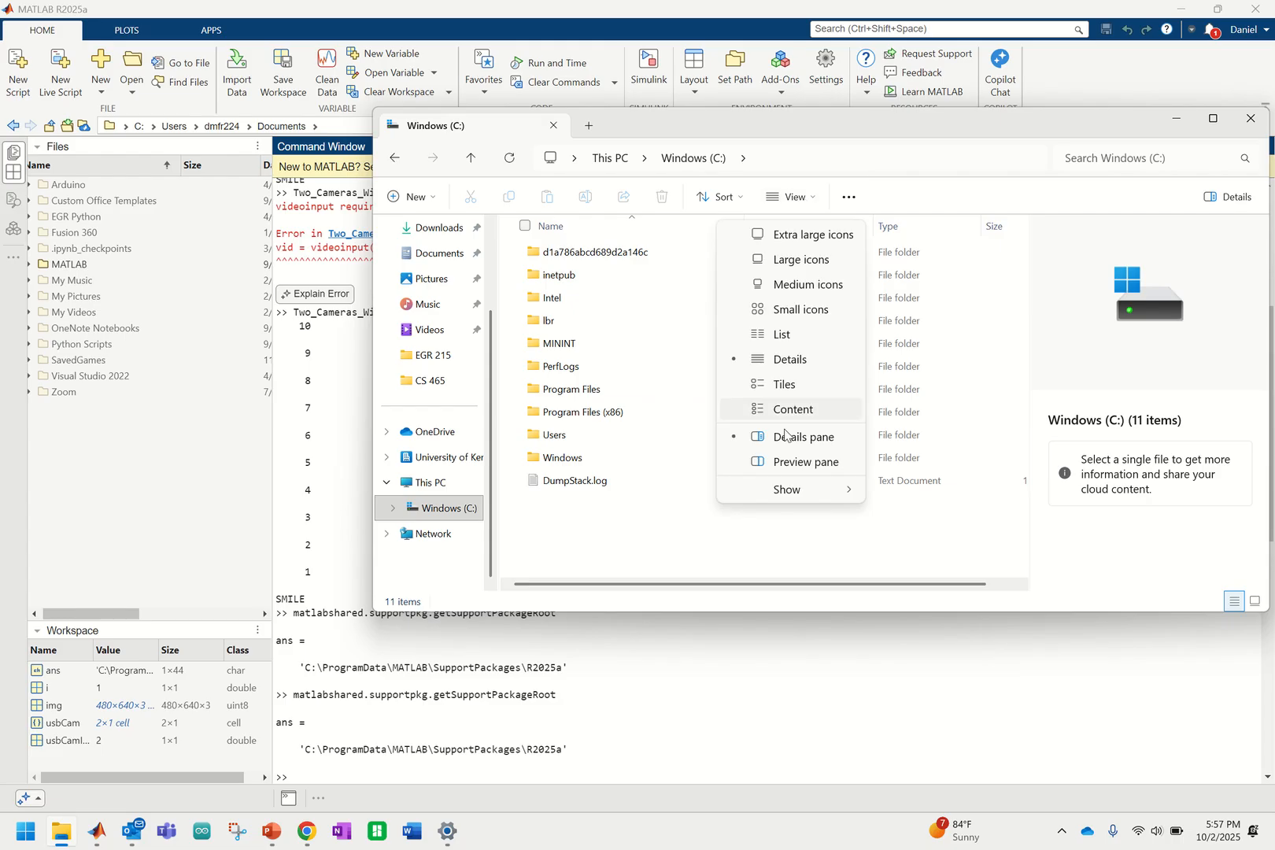
pyautogui.moveTo(794, 499)
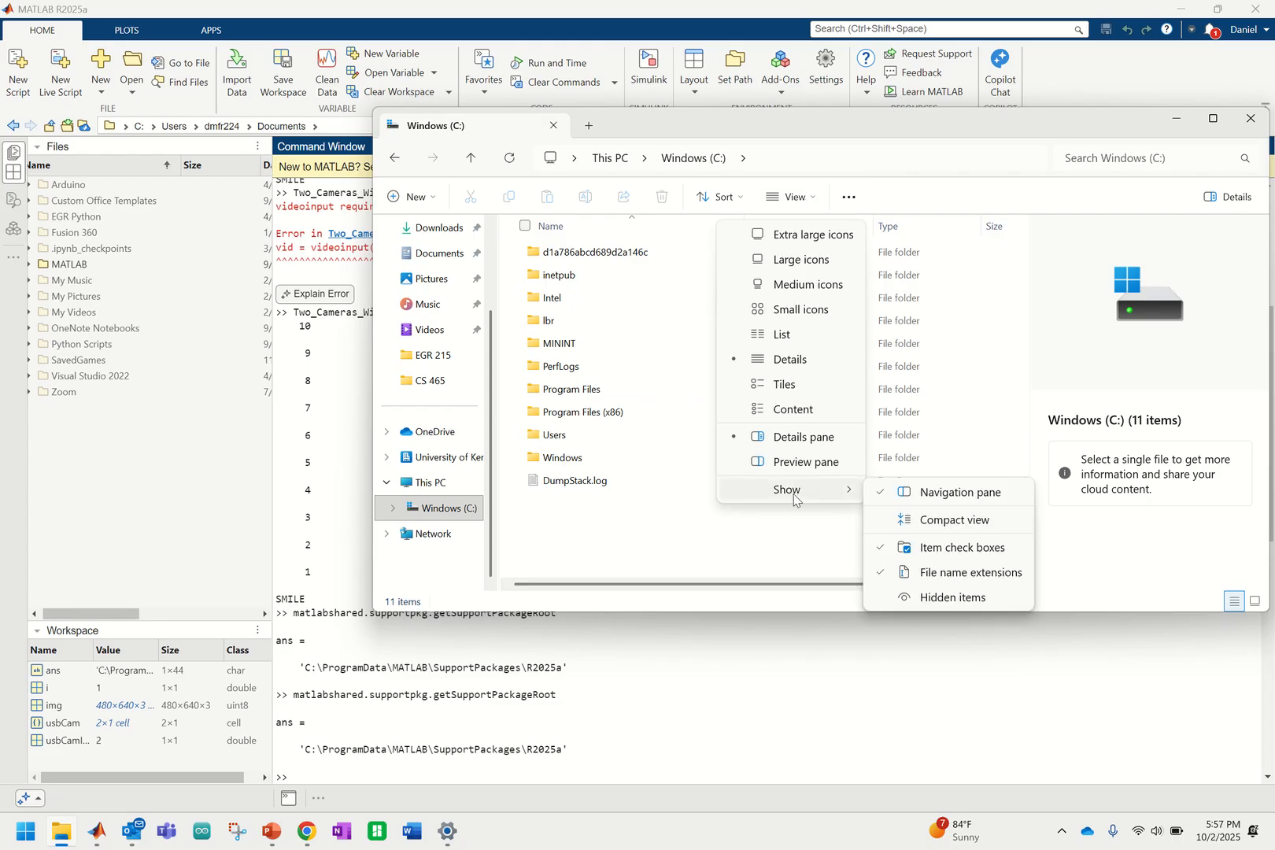
pyautogui.click(944, 599)
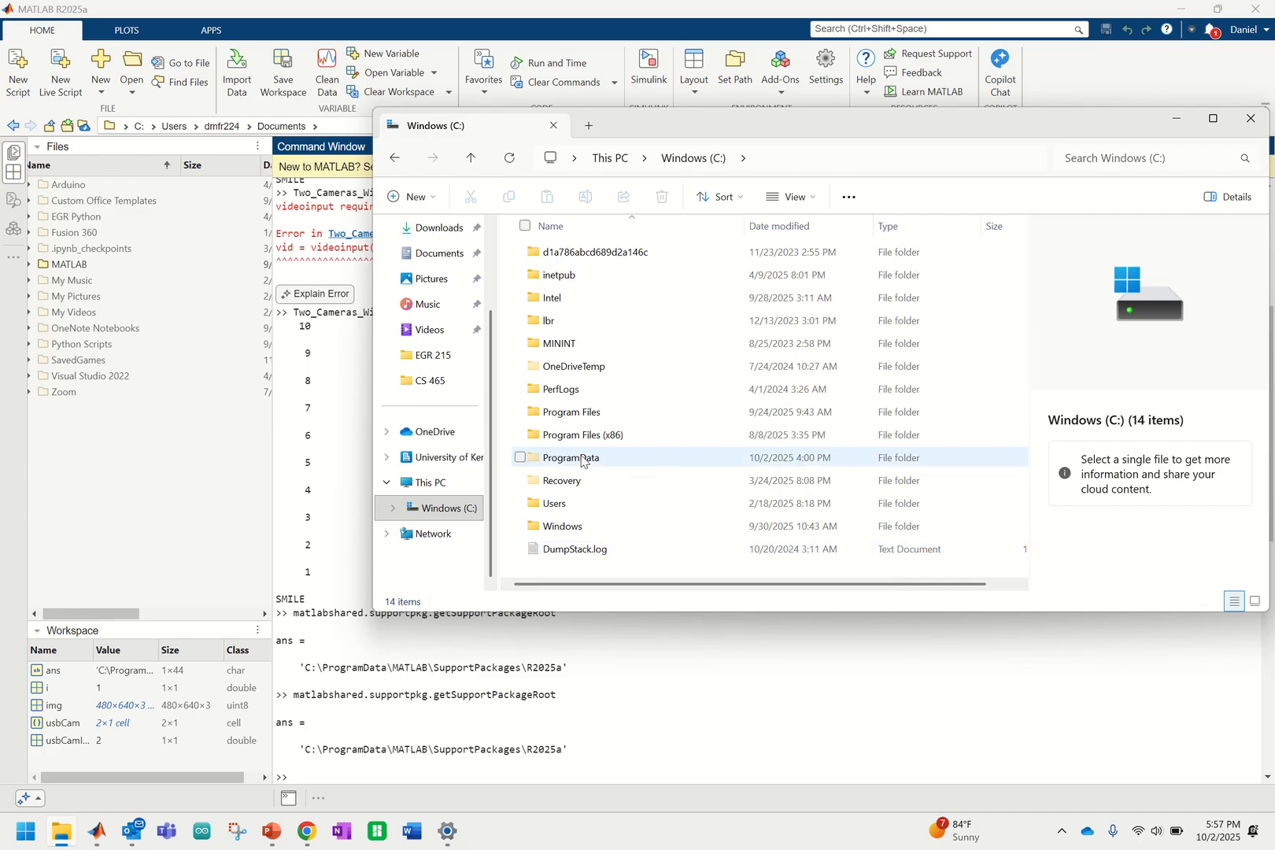
# Step: Go into the ProgramData folder and open MATLAB\SupportPackages\R2025a
pyautogui.doubleClick(578, 459)
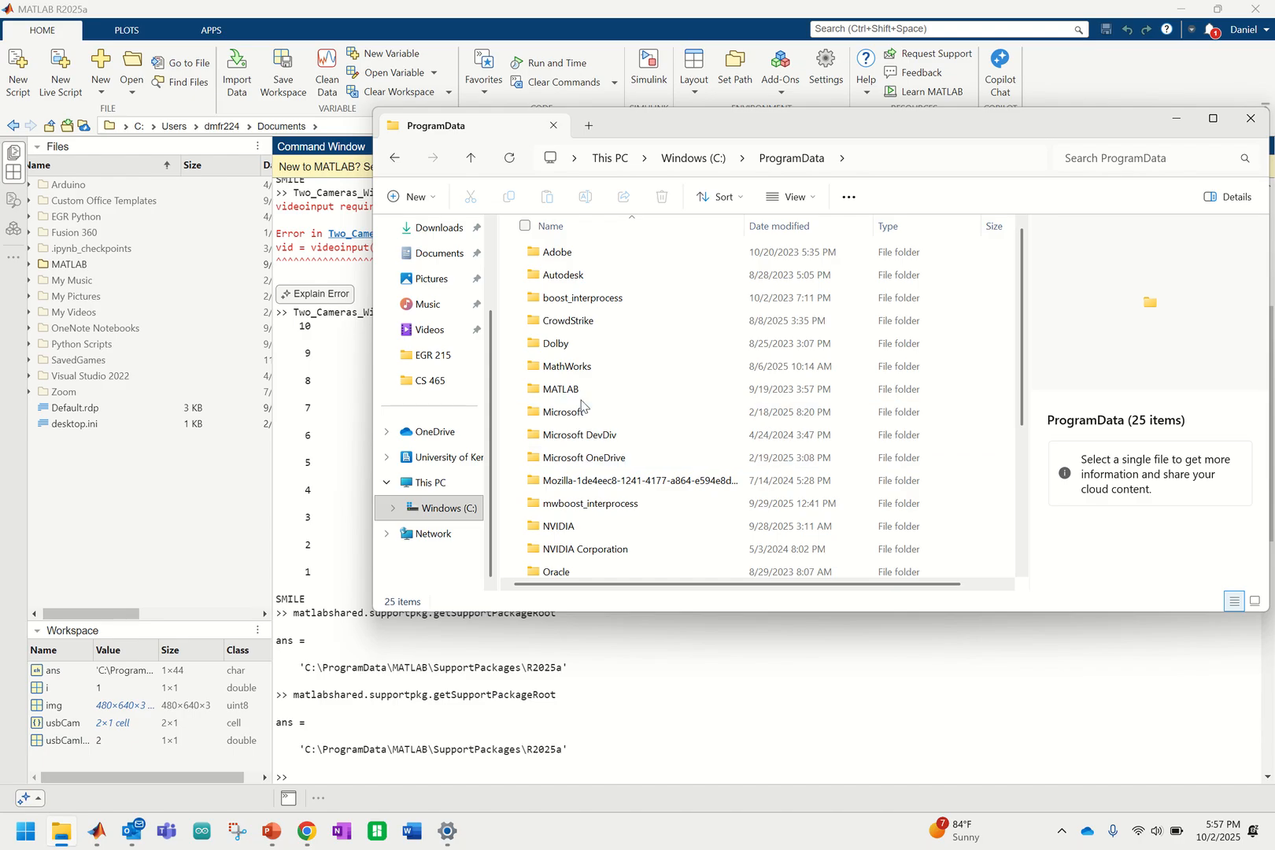
pyautogui.doubleClick(575, 390)
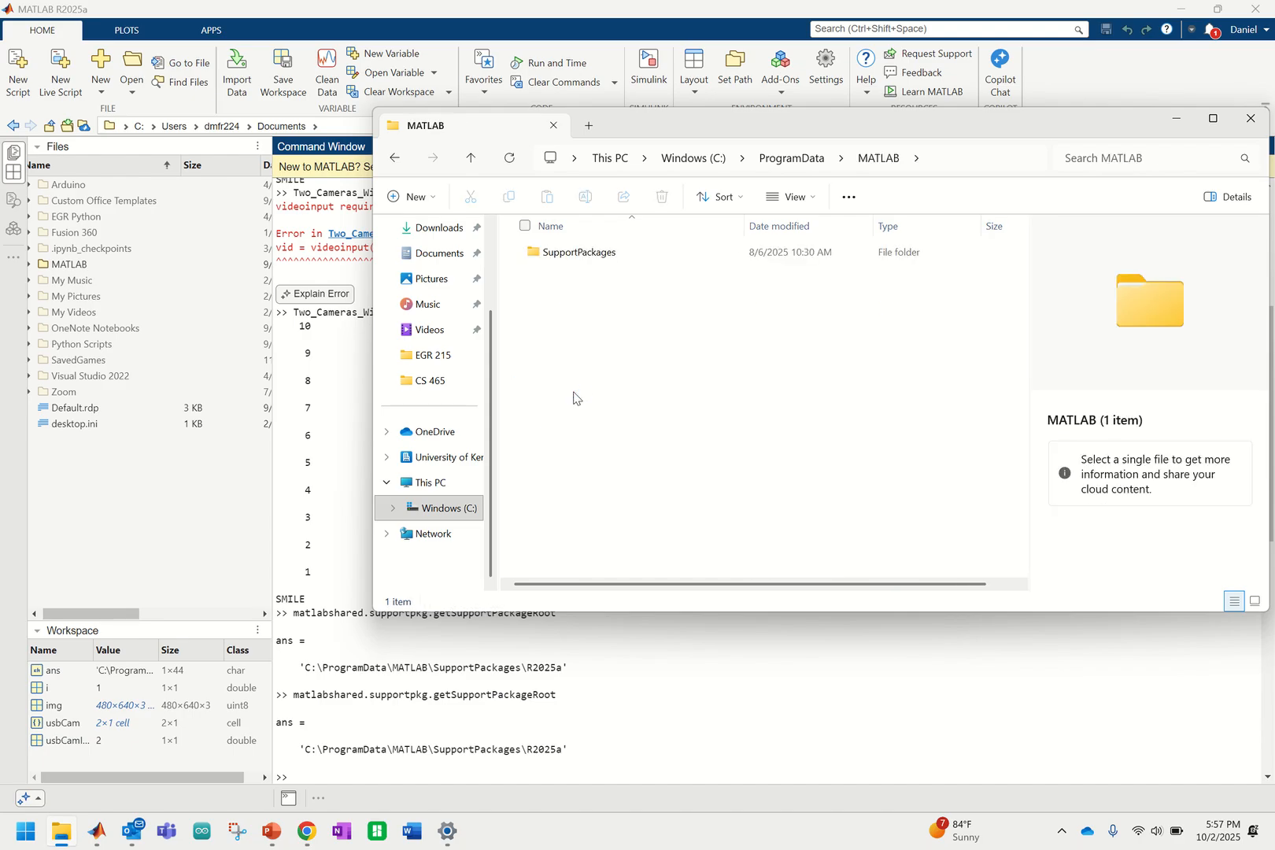
pyautogui.doubleClick(586, 260)
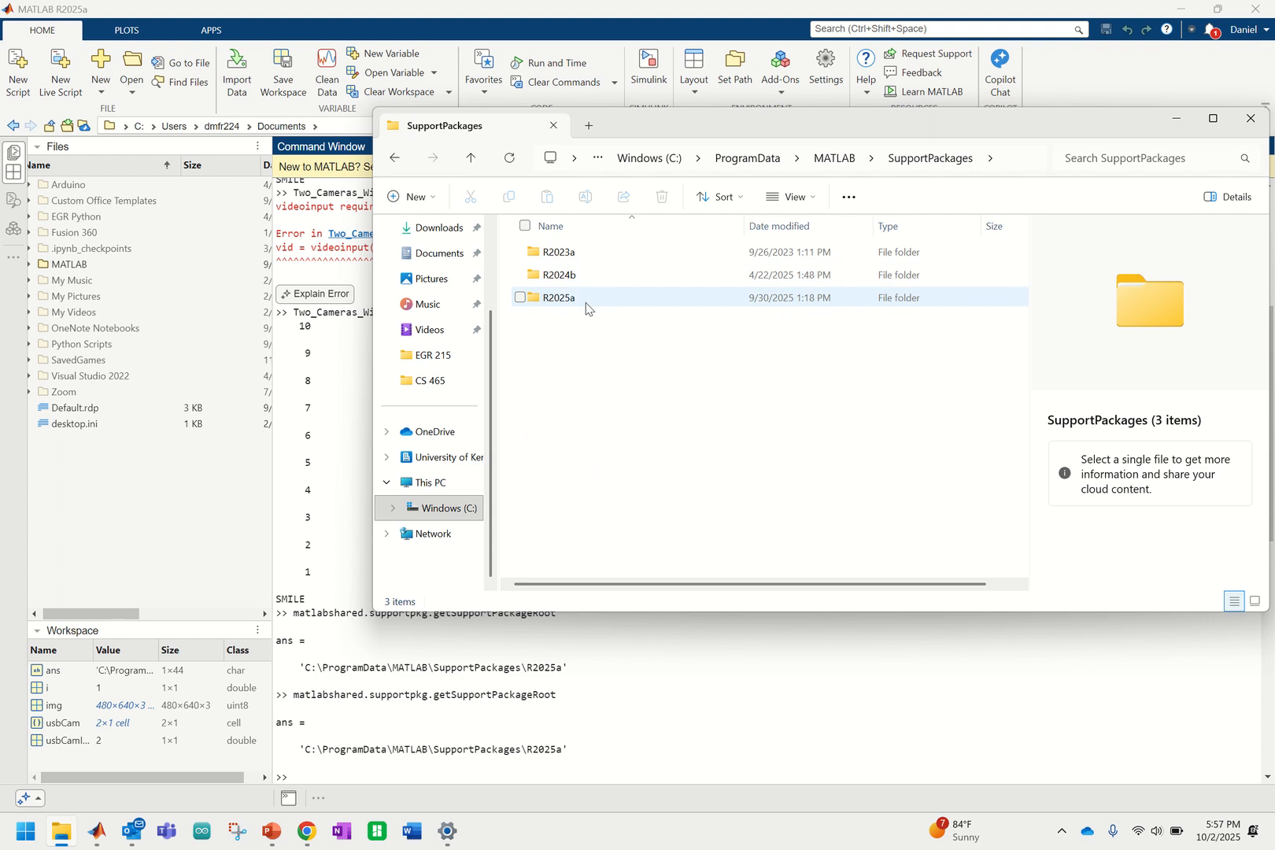
pyautogui.moveTo(584, 306)
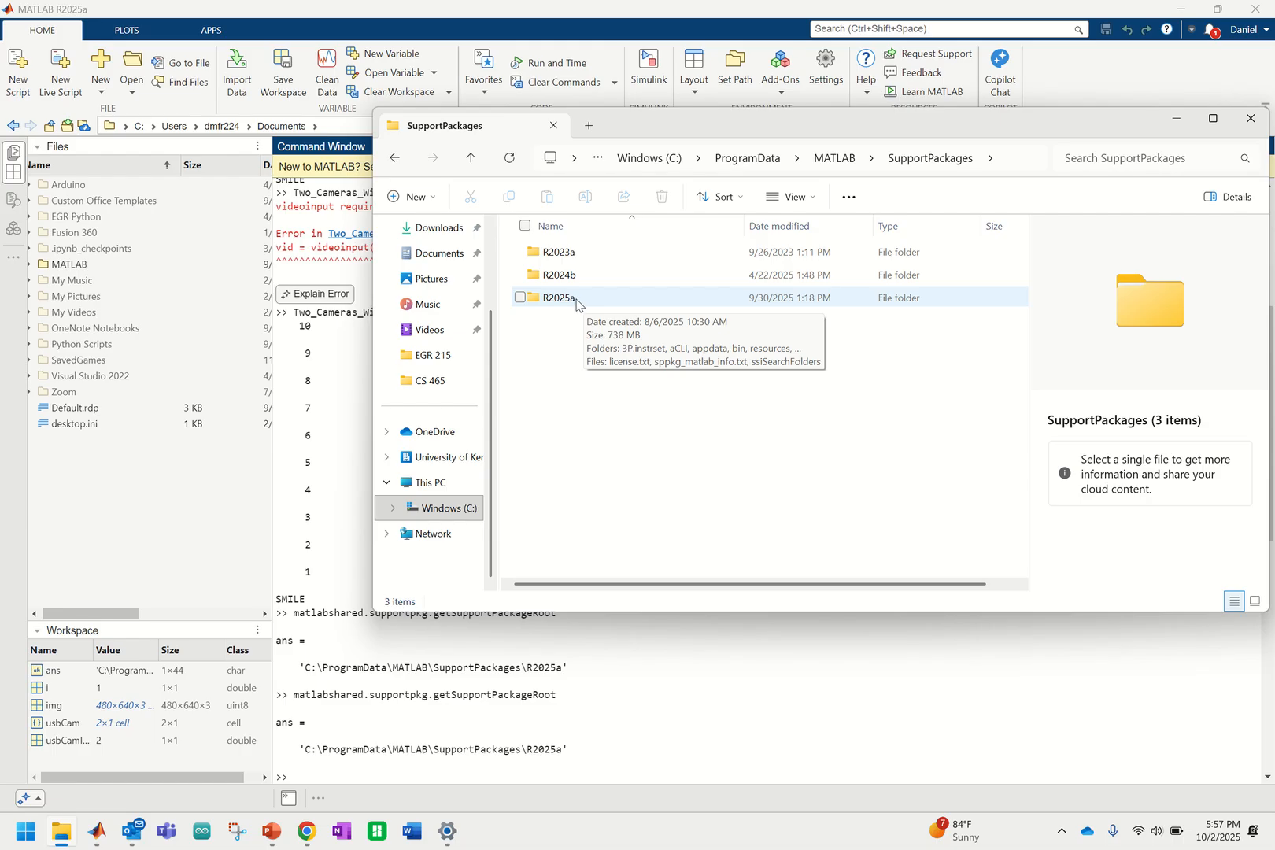
pyautogui.doubleClick(560, 298)
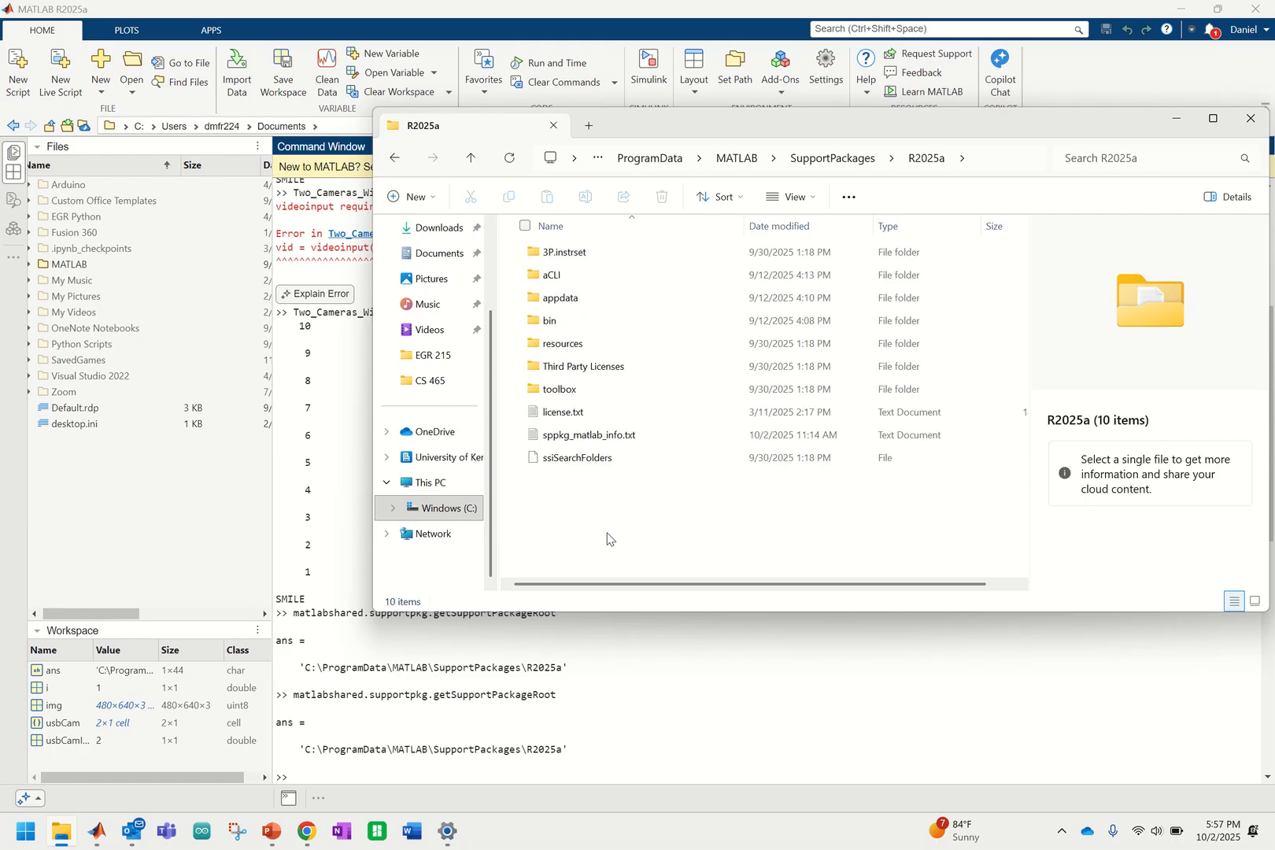
# Step: Open the aCLI\user\libraries folder inside R2025a and reposition the File Explorer window
pyautogui.doubleClick(570, 281)
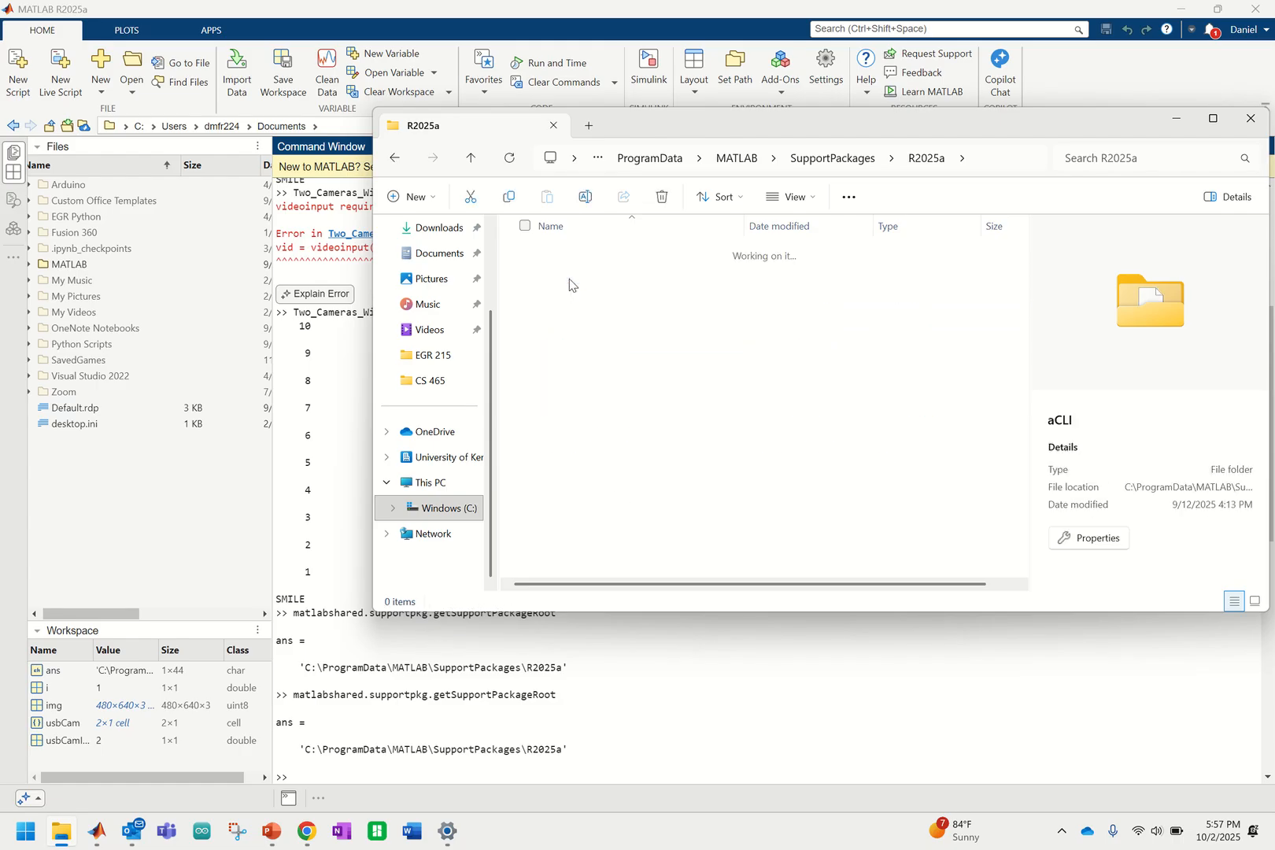
pyautogui.doubleClick(579, 301)
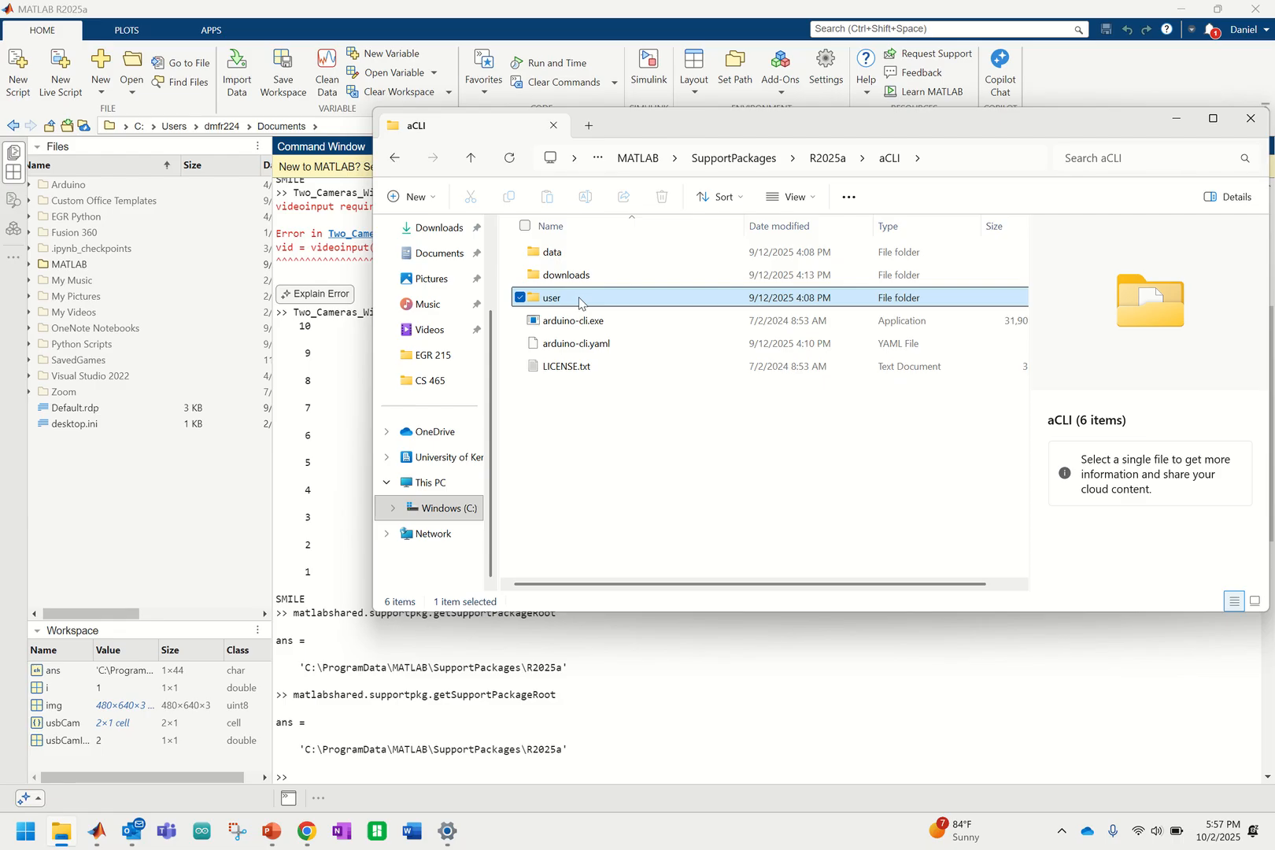
pyautogui.doubleClick(570, 259)
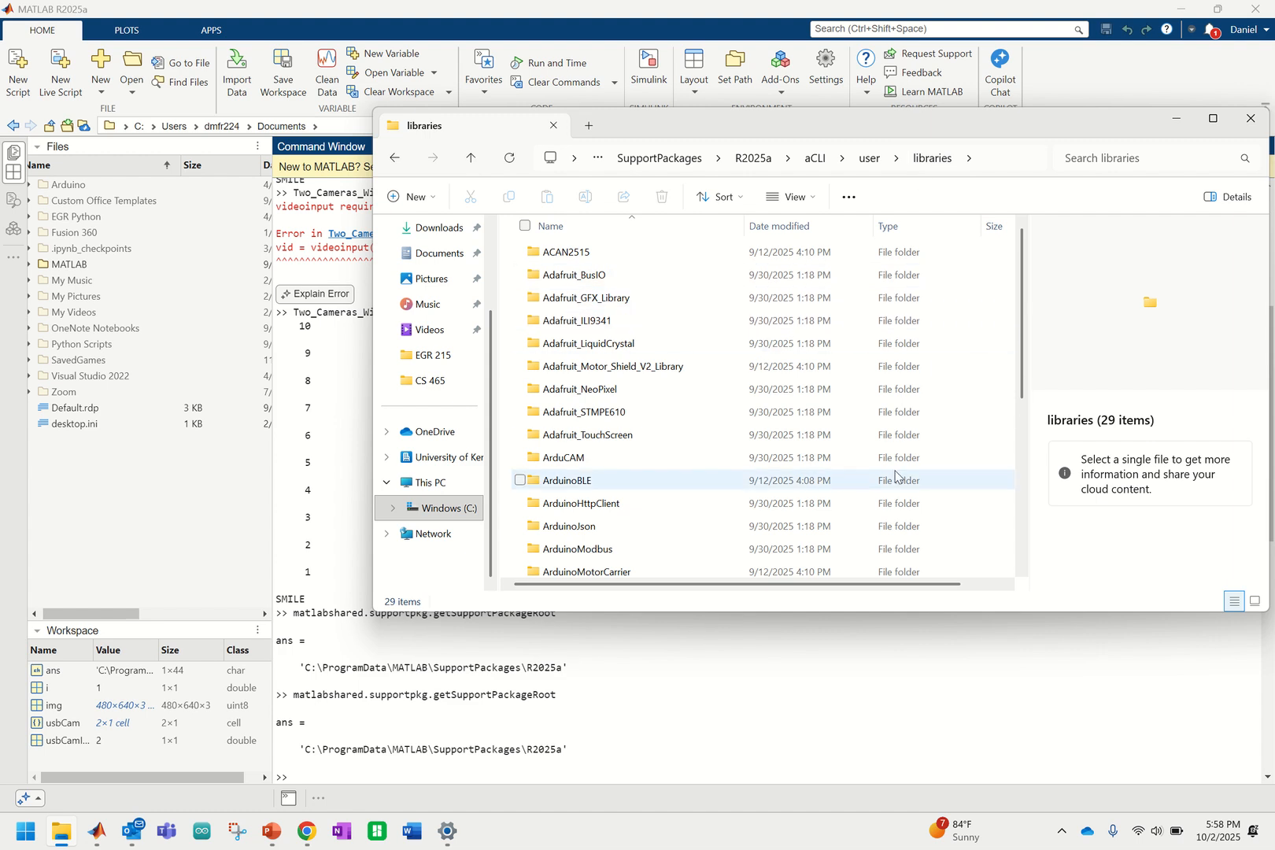
pyautogui.moveTo(1117, 128); pyautogui.dragTo(961, 151)
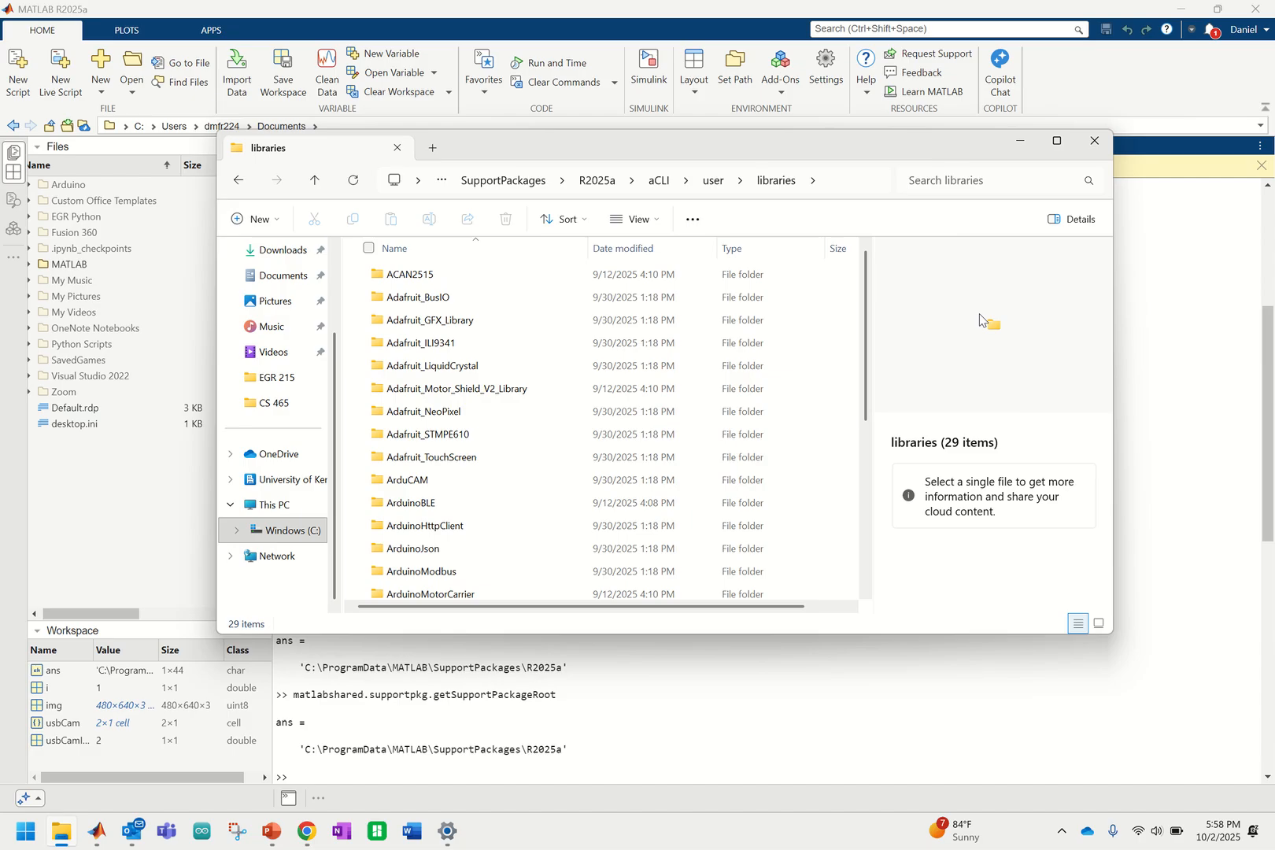
# Step: Create a new folder named AccelStepper in the libraries folder and open it
pyautogui.rightClick(351, 349)
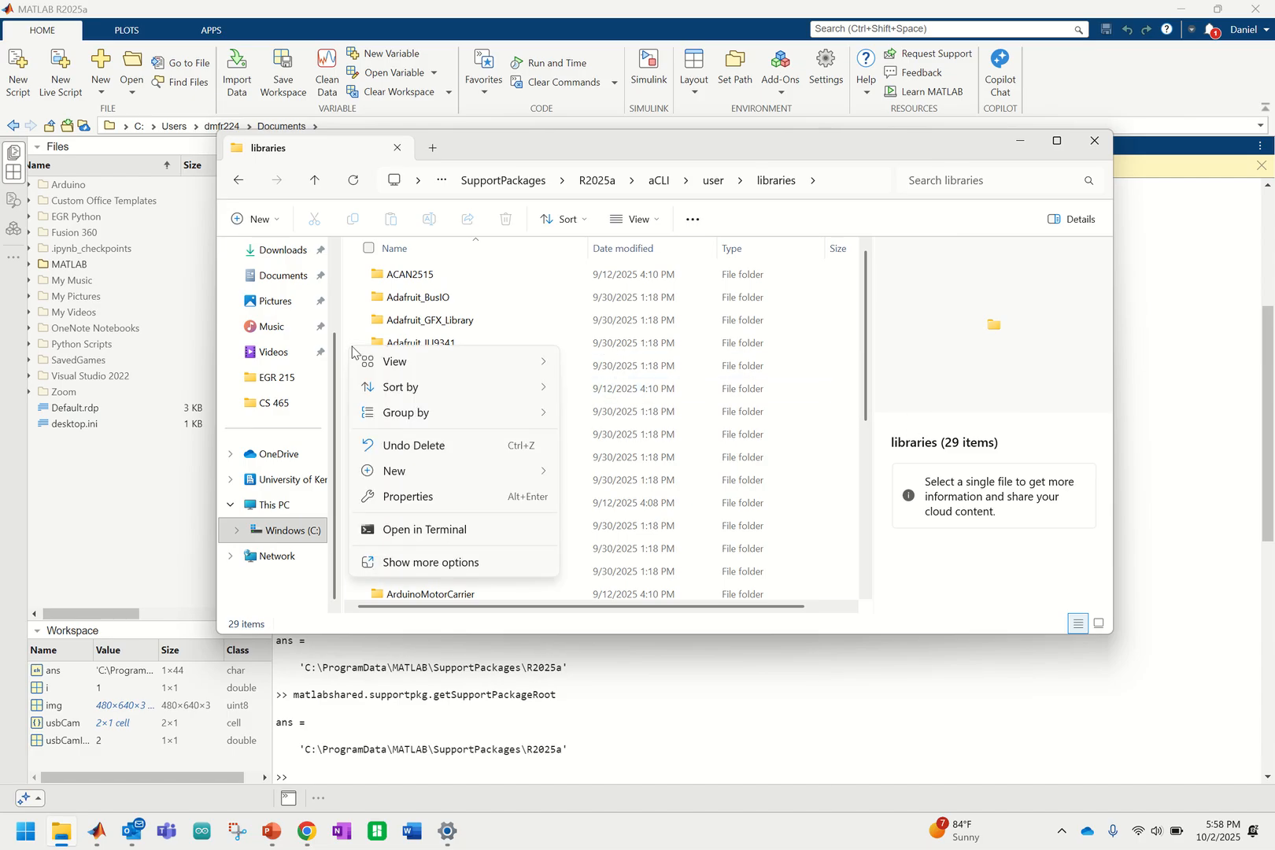
pyautogui.moveTo(415, 479)
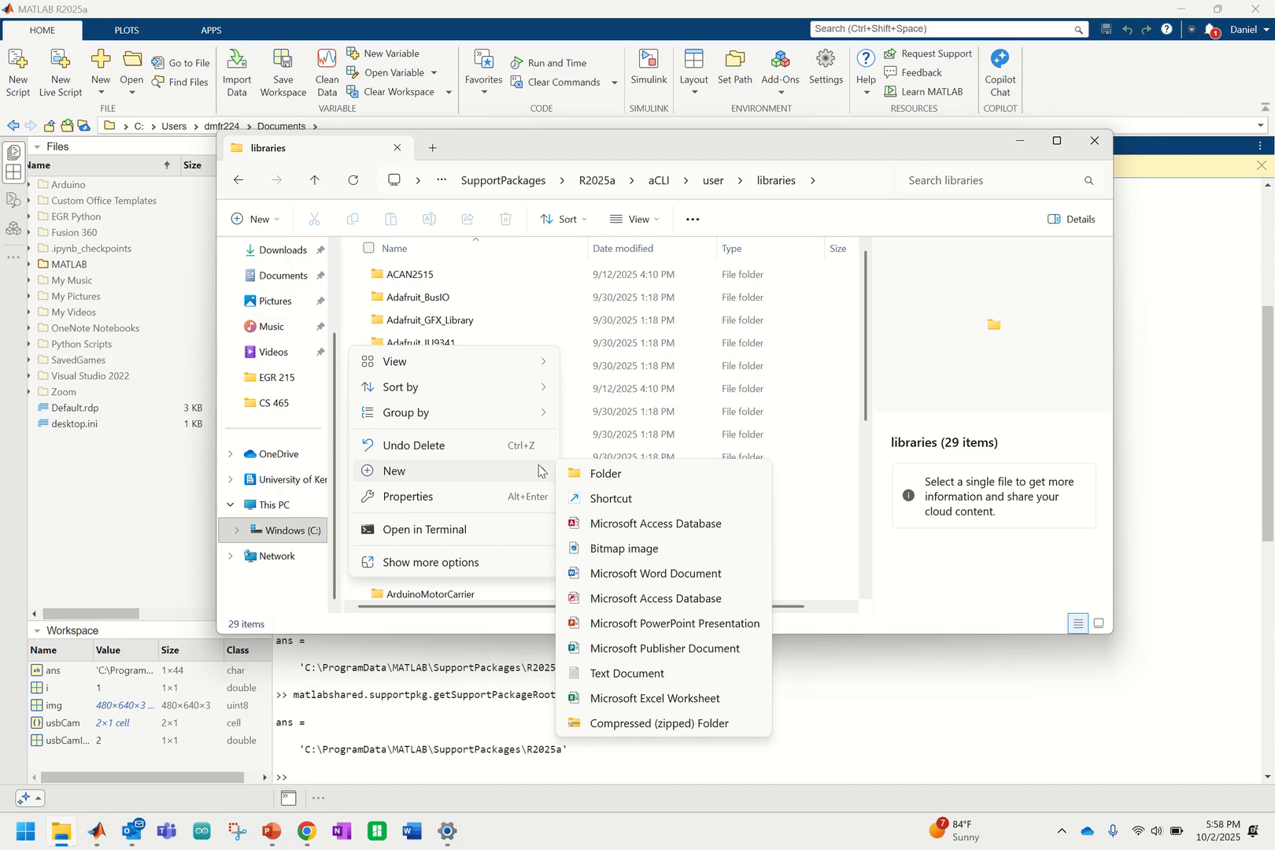
pyautogui.click(624, 478)
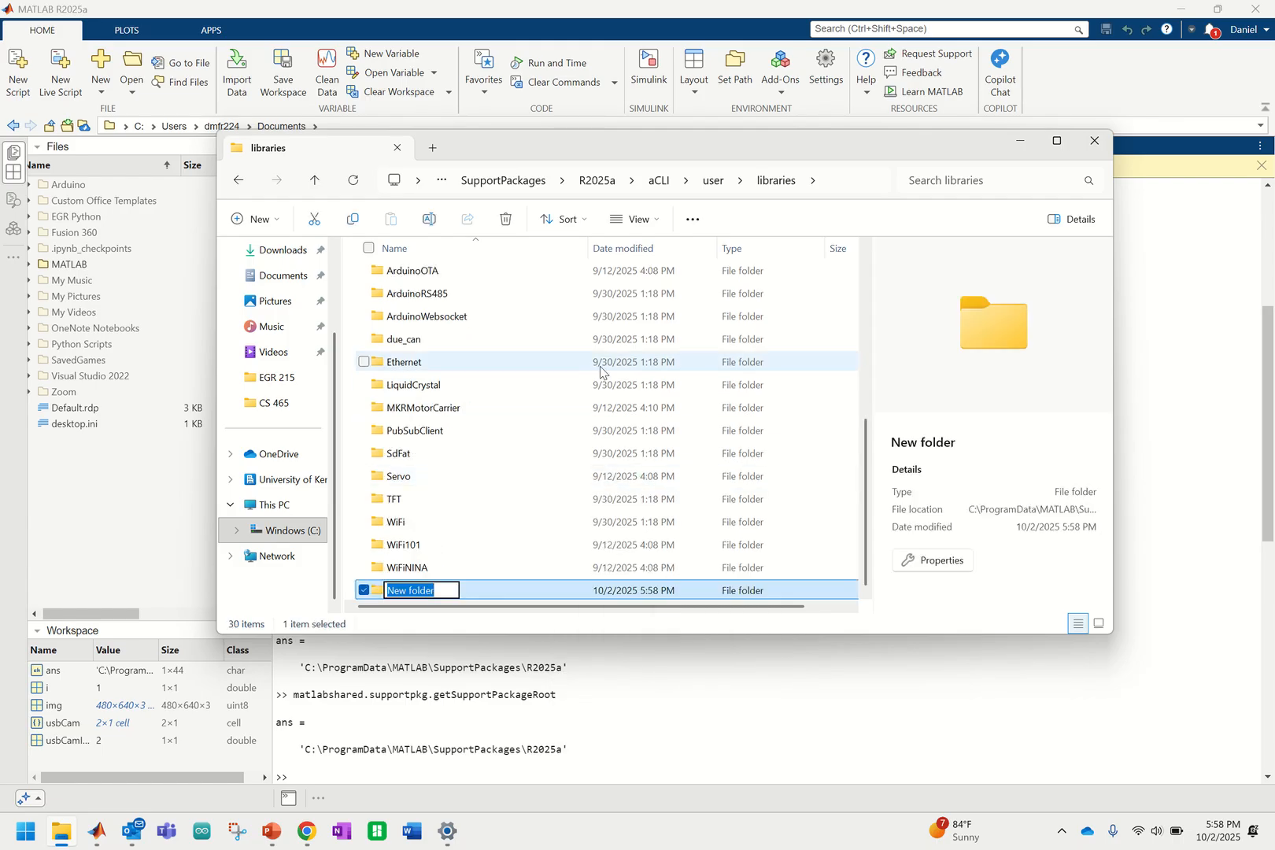
pyautogui.write('AccelS')
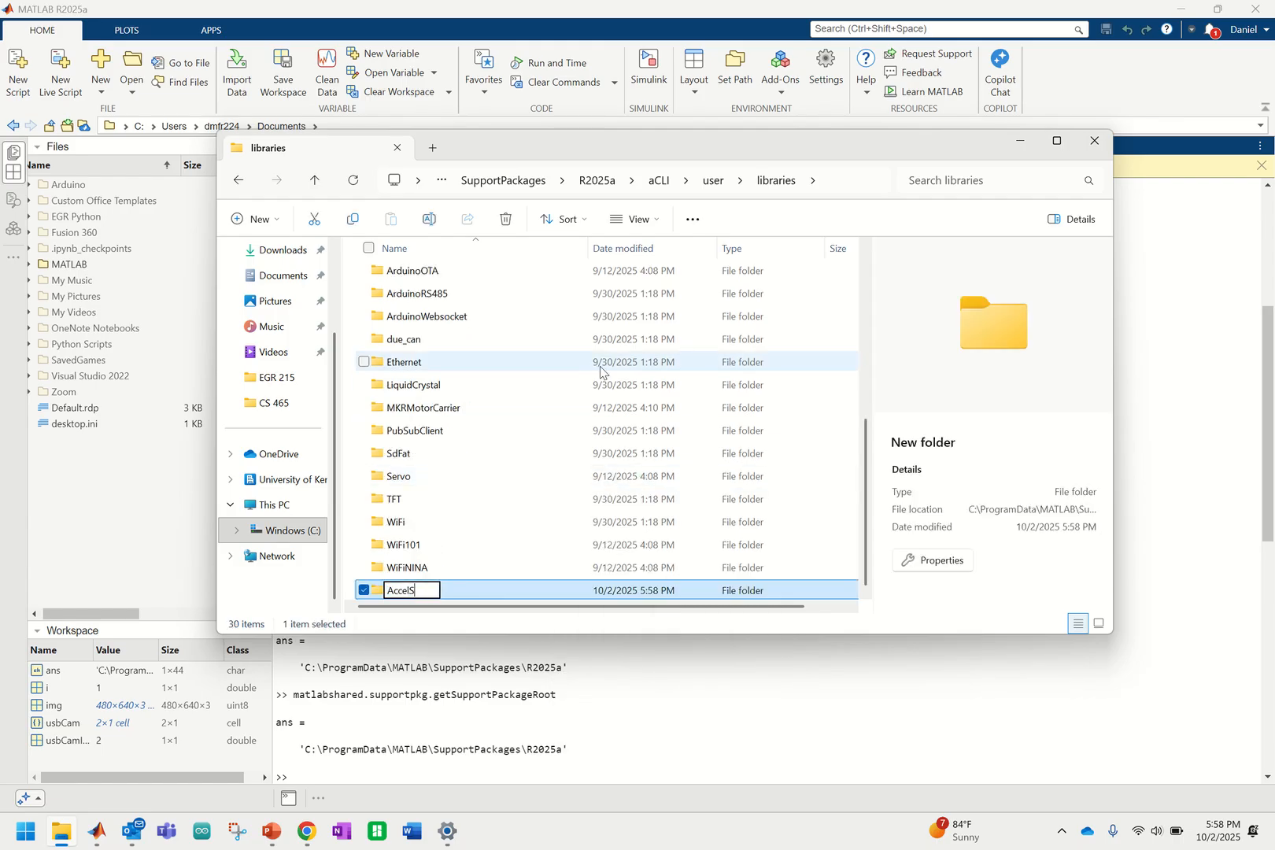
pyautogui.write('tepper')
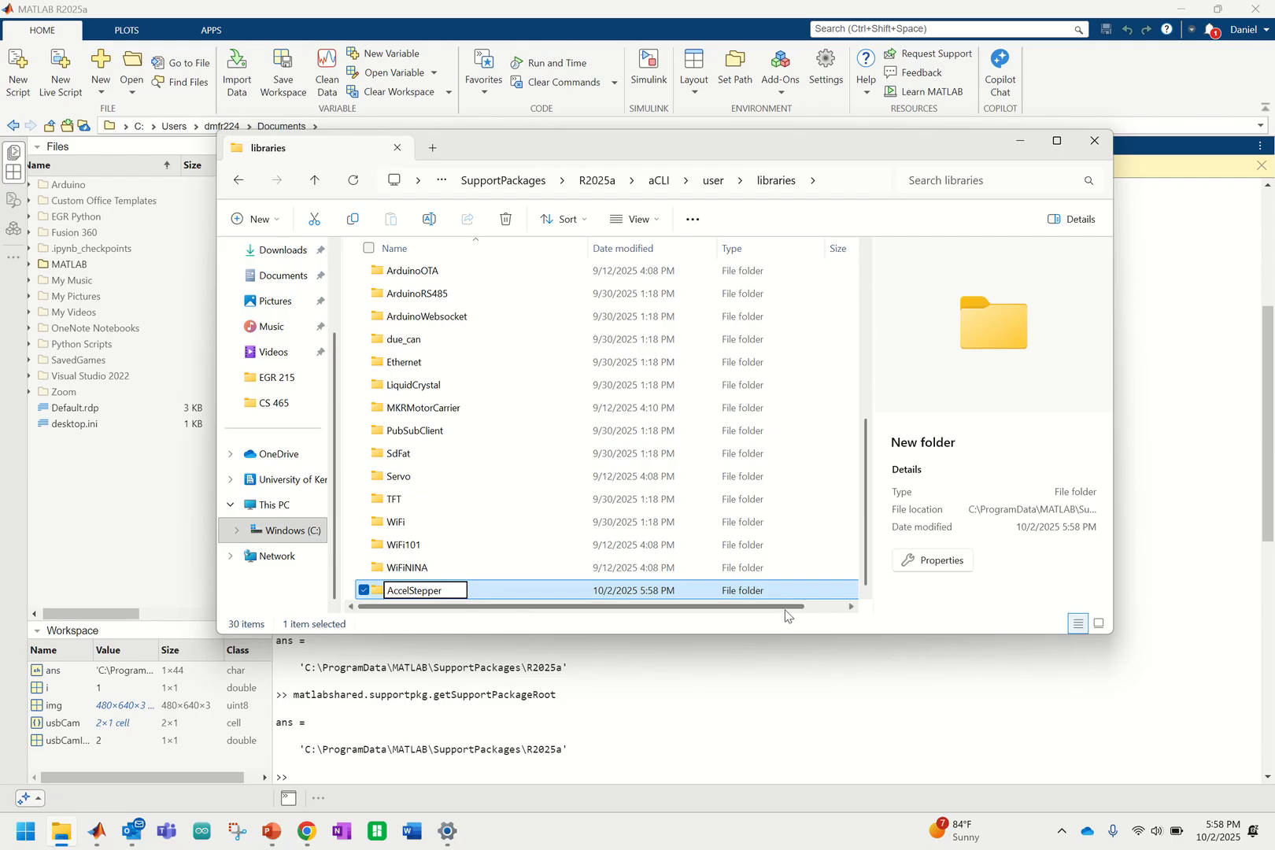
pyautogui.press('Return')
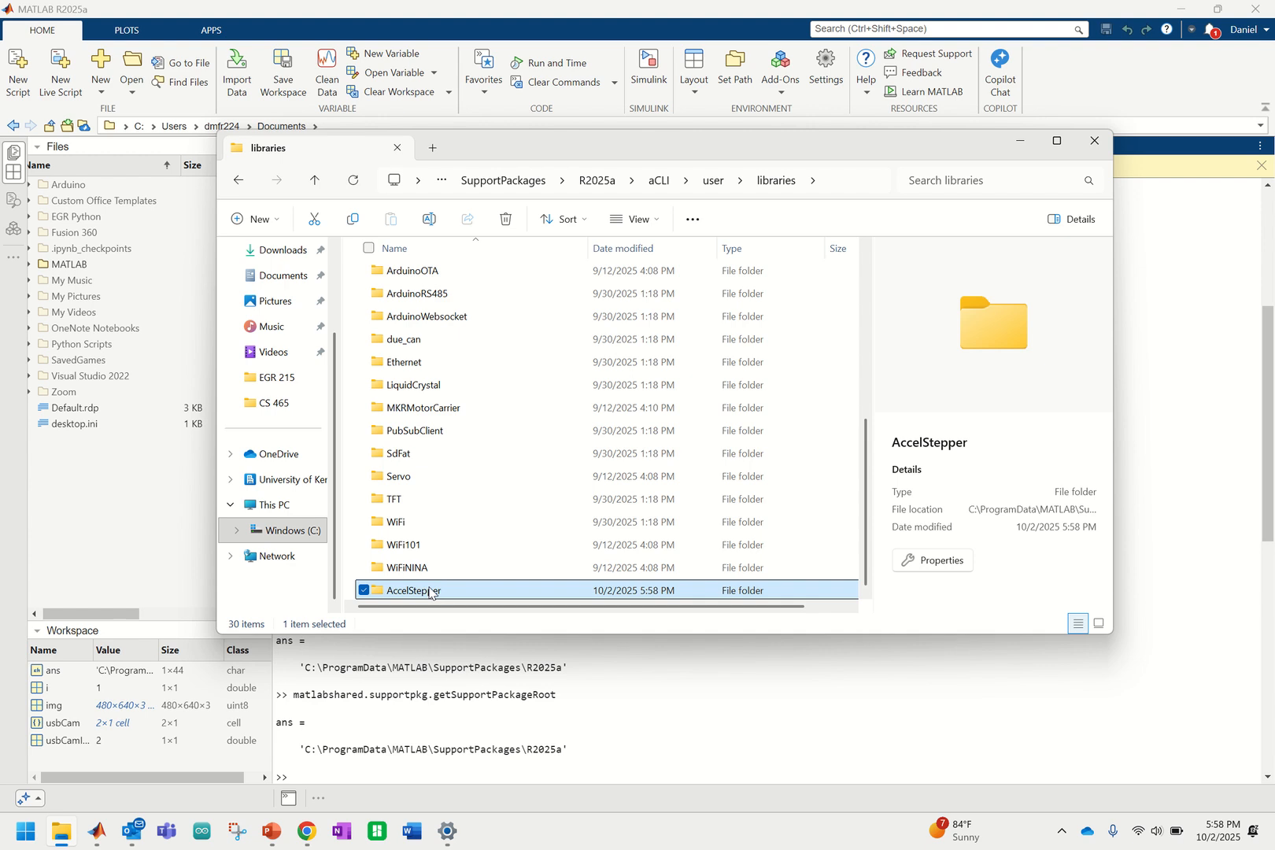
pyautogui.doubleClick(431, 596)
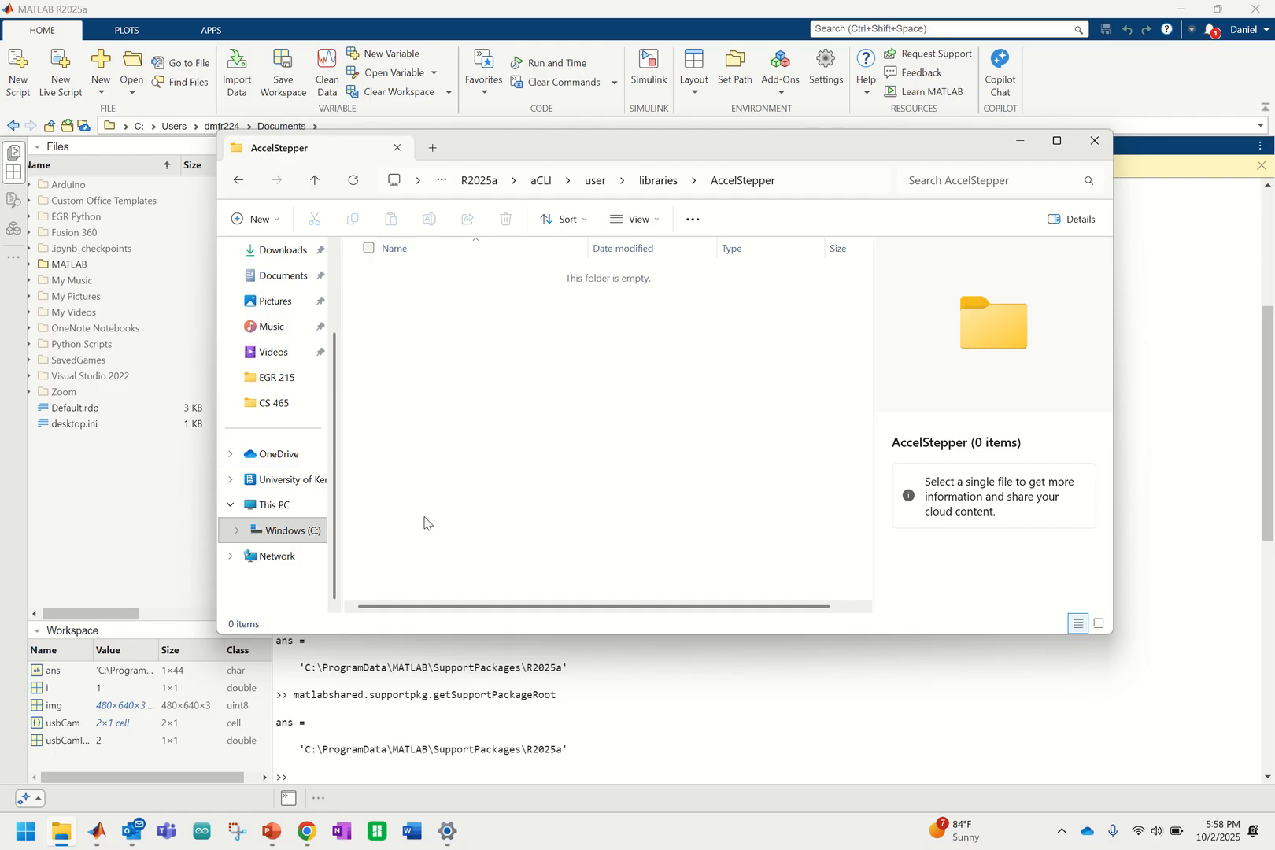
# Step: Open the Downloads folder and start extracting all files from AccelStepper-master.zip
pyautogui.click(284, 250)
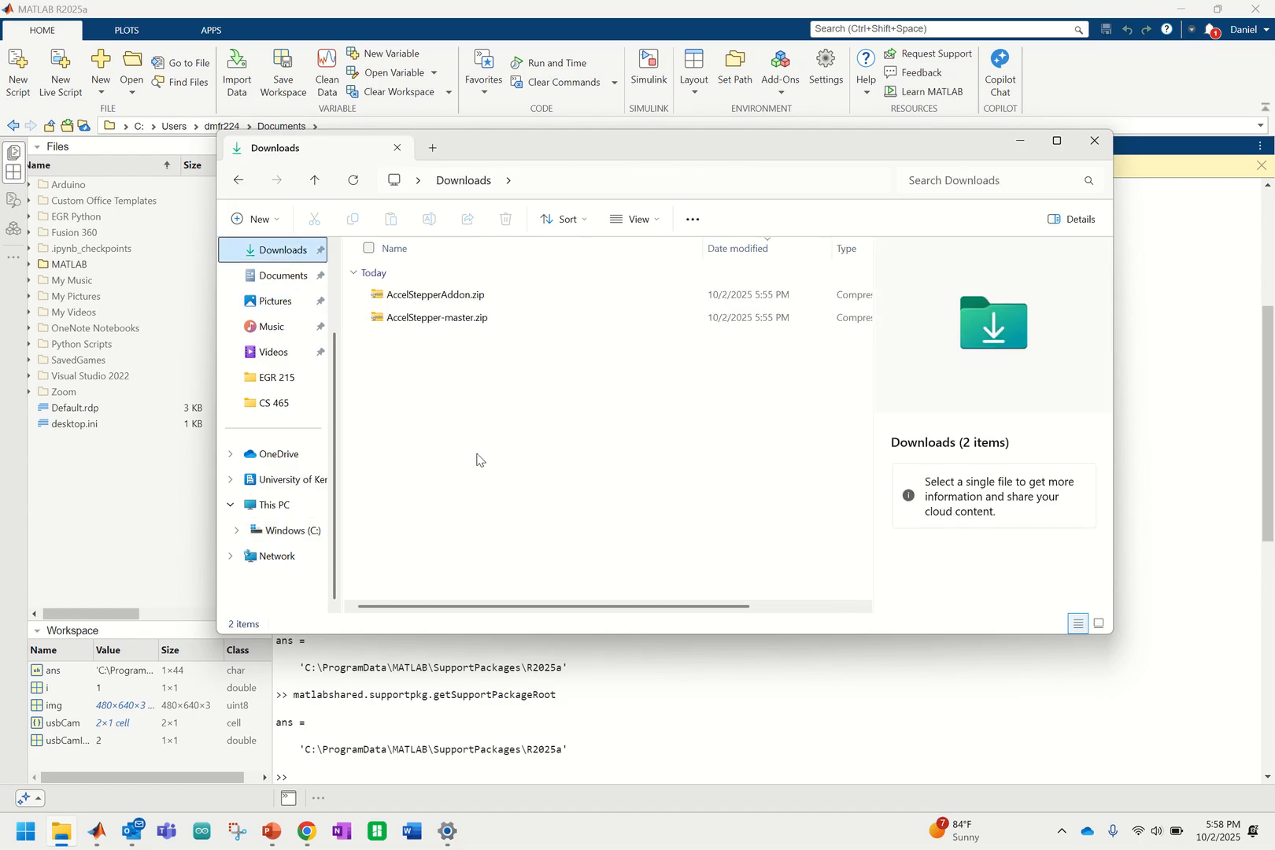
pyautogui.click(430, 326)
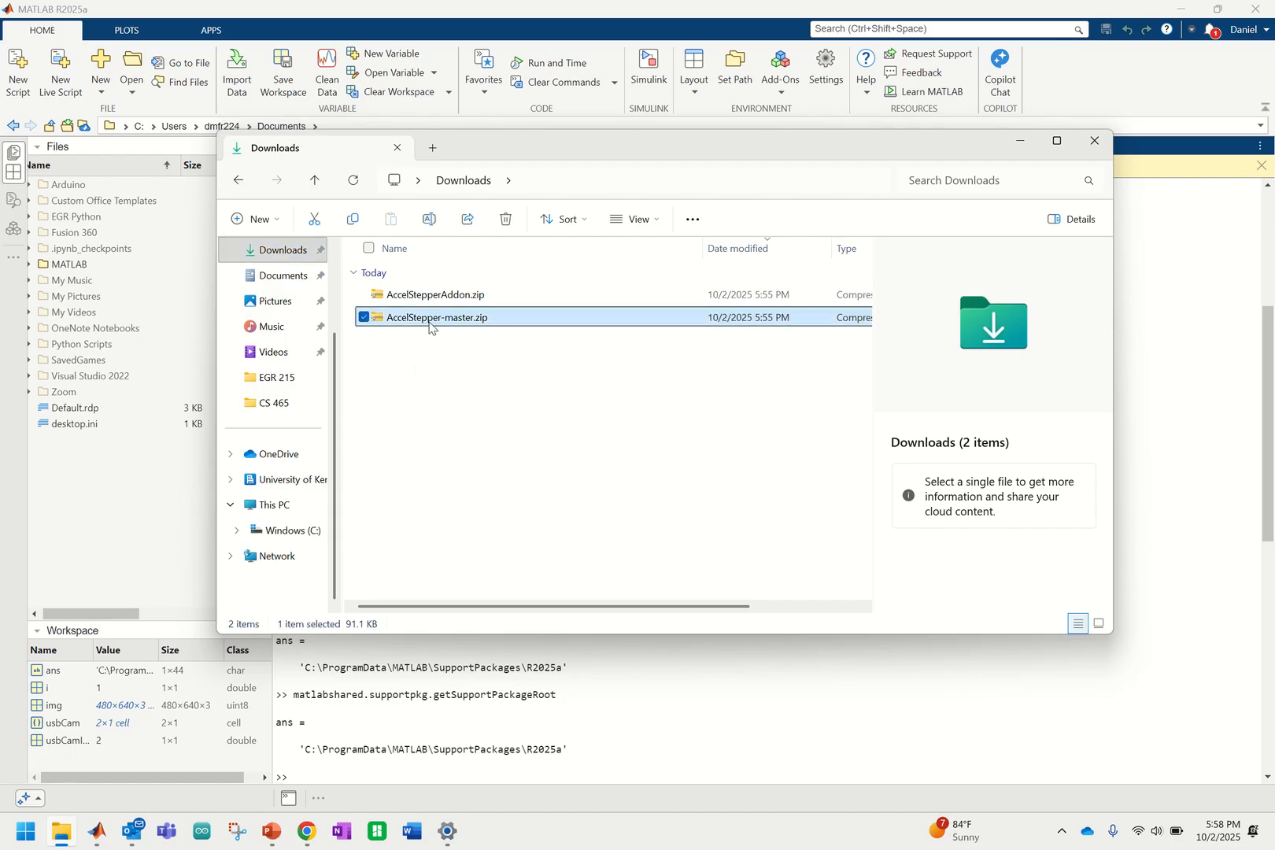
pyautogui.rightClick(430, 325)
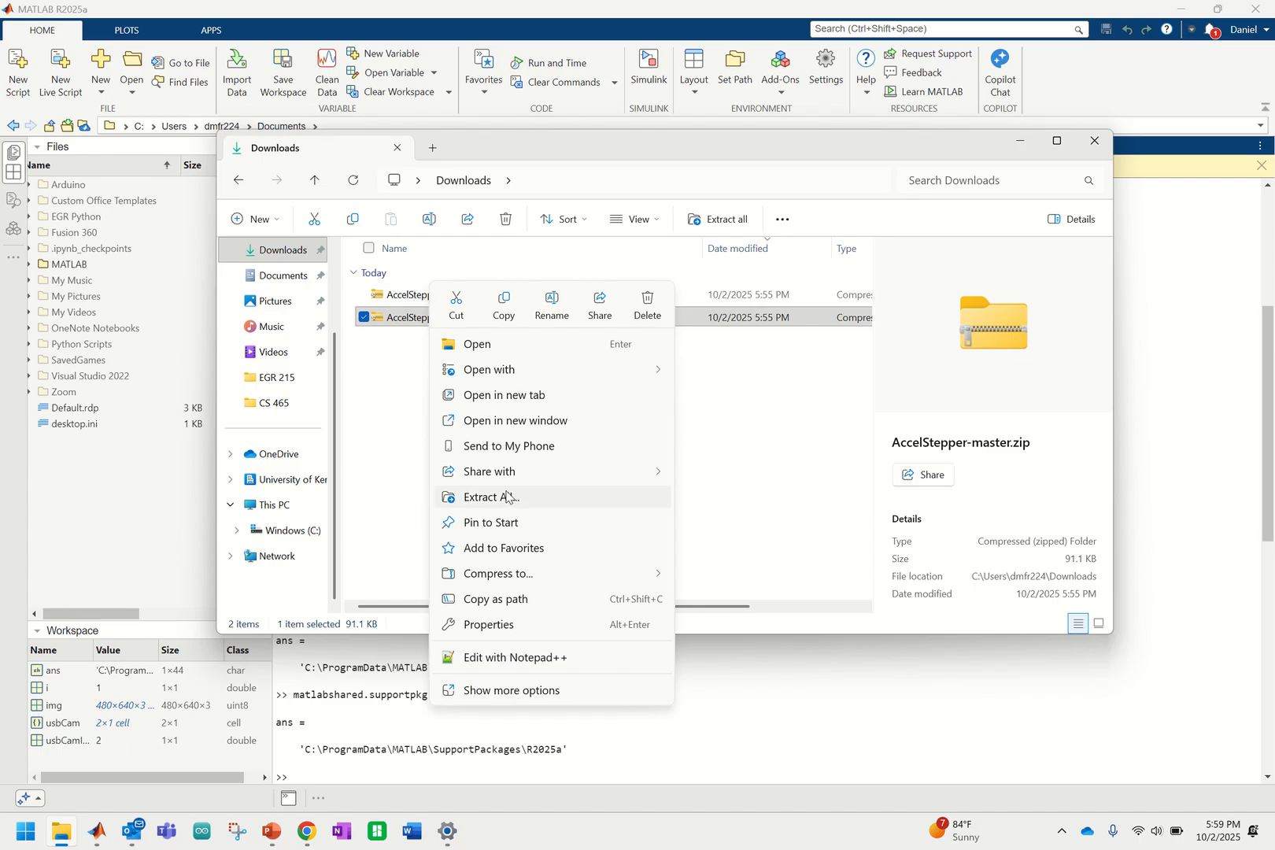
pyautogui.click(398, 405)
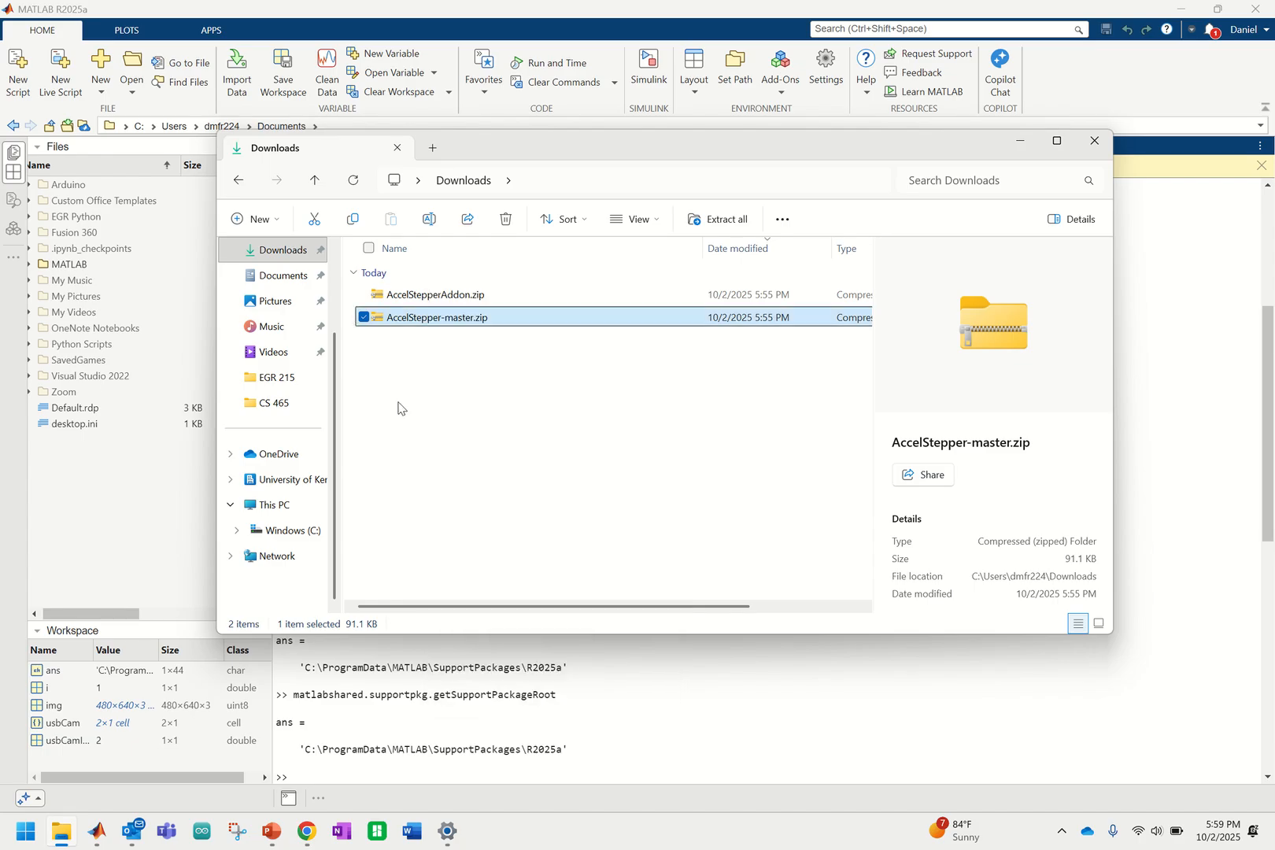
pyautogui.rightClick(421, 322)
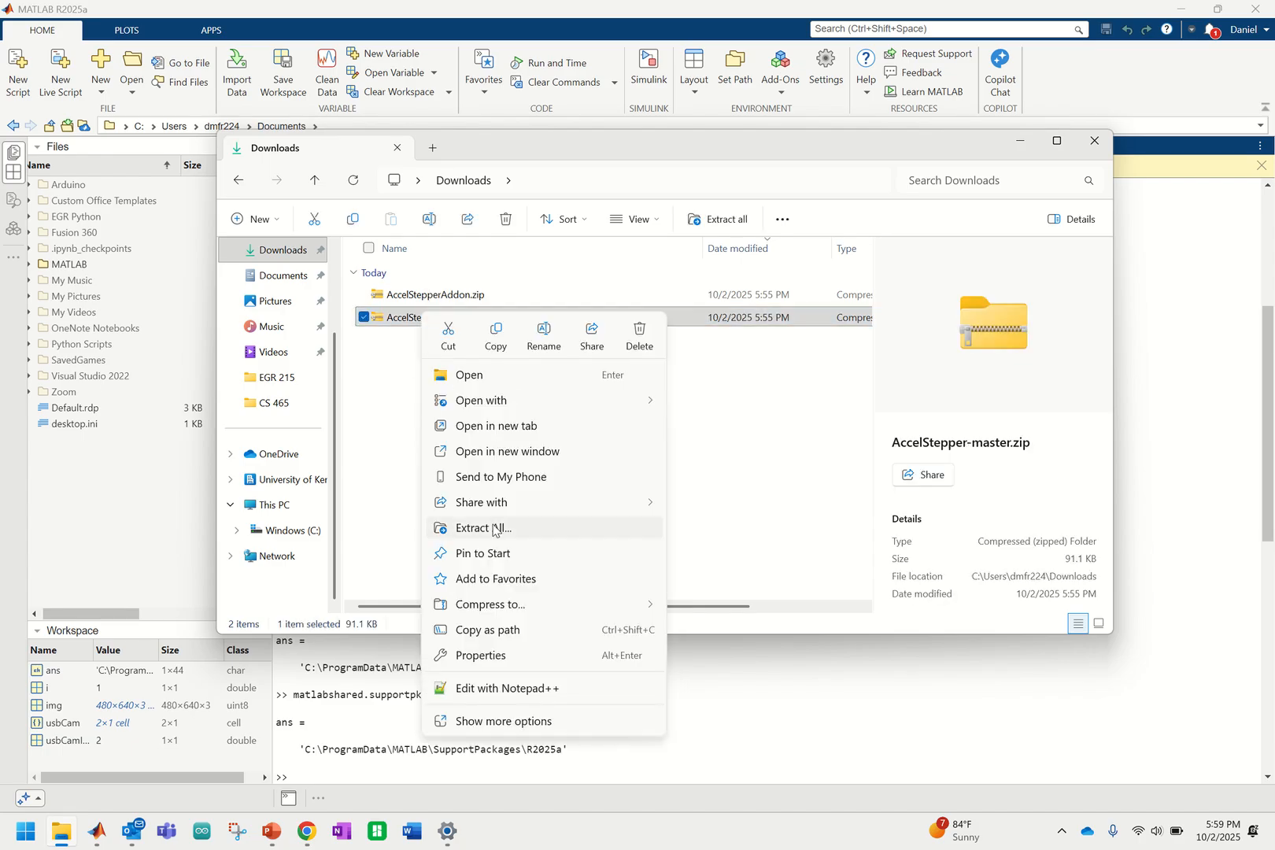
pyautogui.click(501, 528)
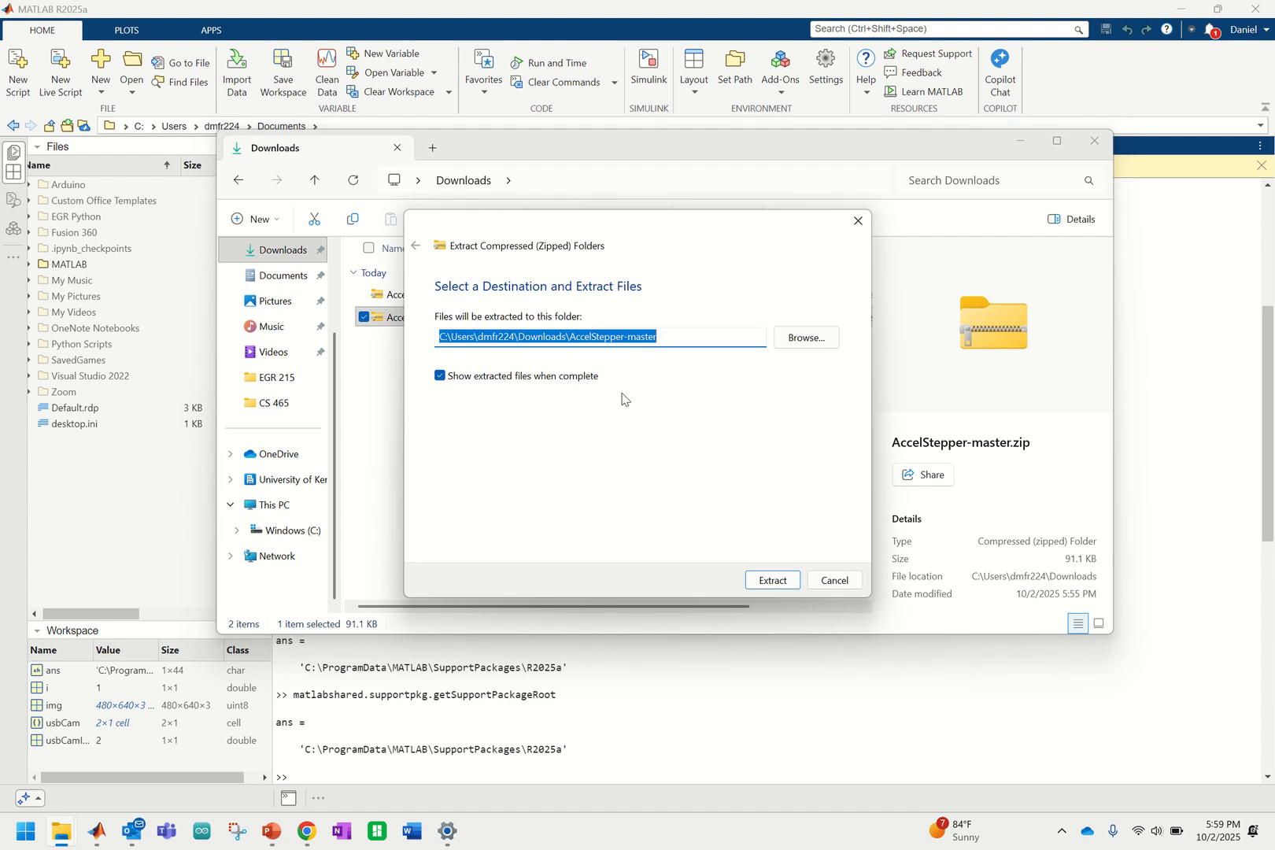
# Step: Browse for an extraction destination and open ProgramData\MATLAB\SupportPackages on the Windows (C:) drive
pyautogui.click(796, 341)
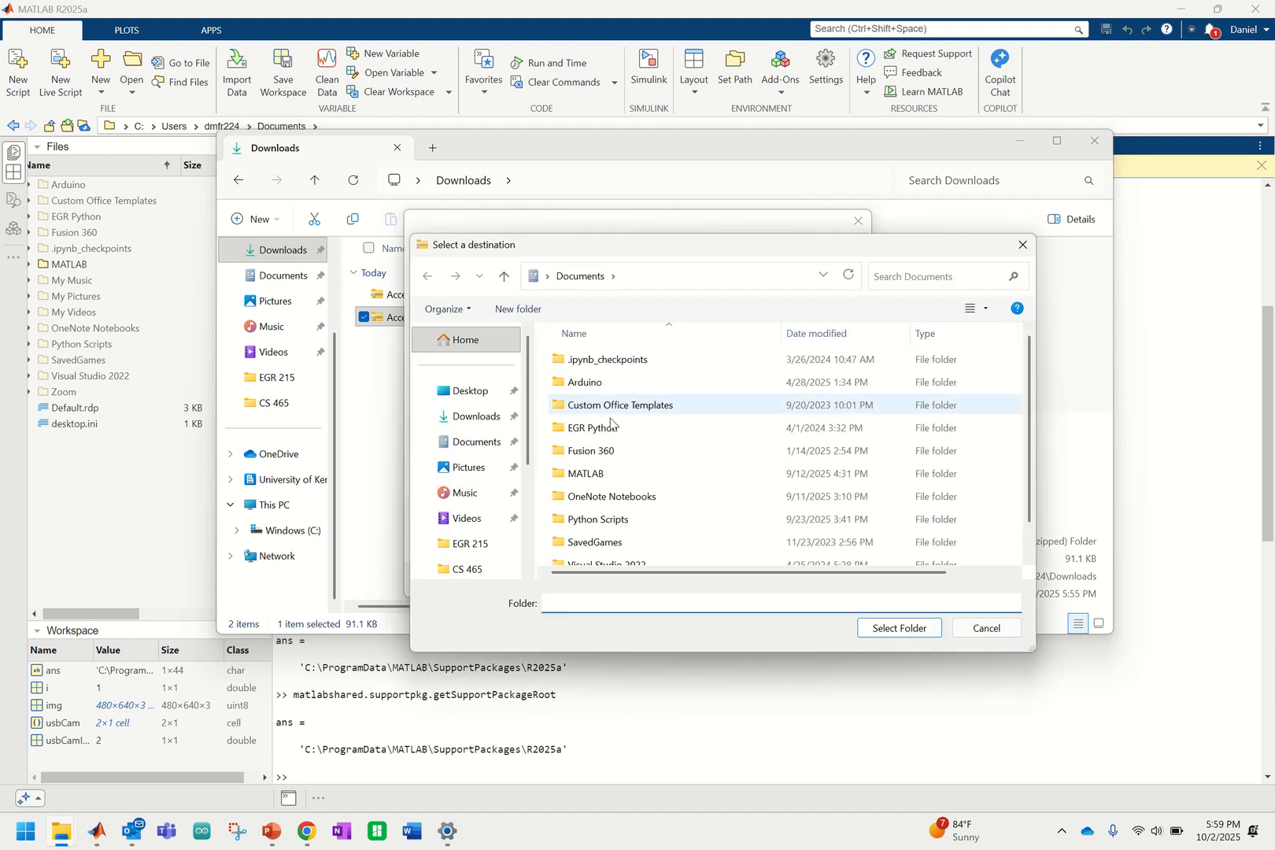
pyautogui.scroll(-3, 490, 477)
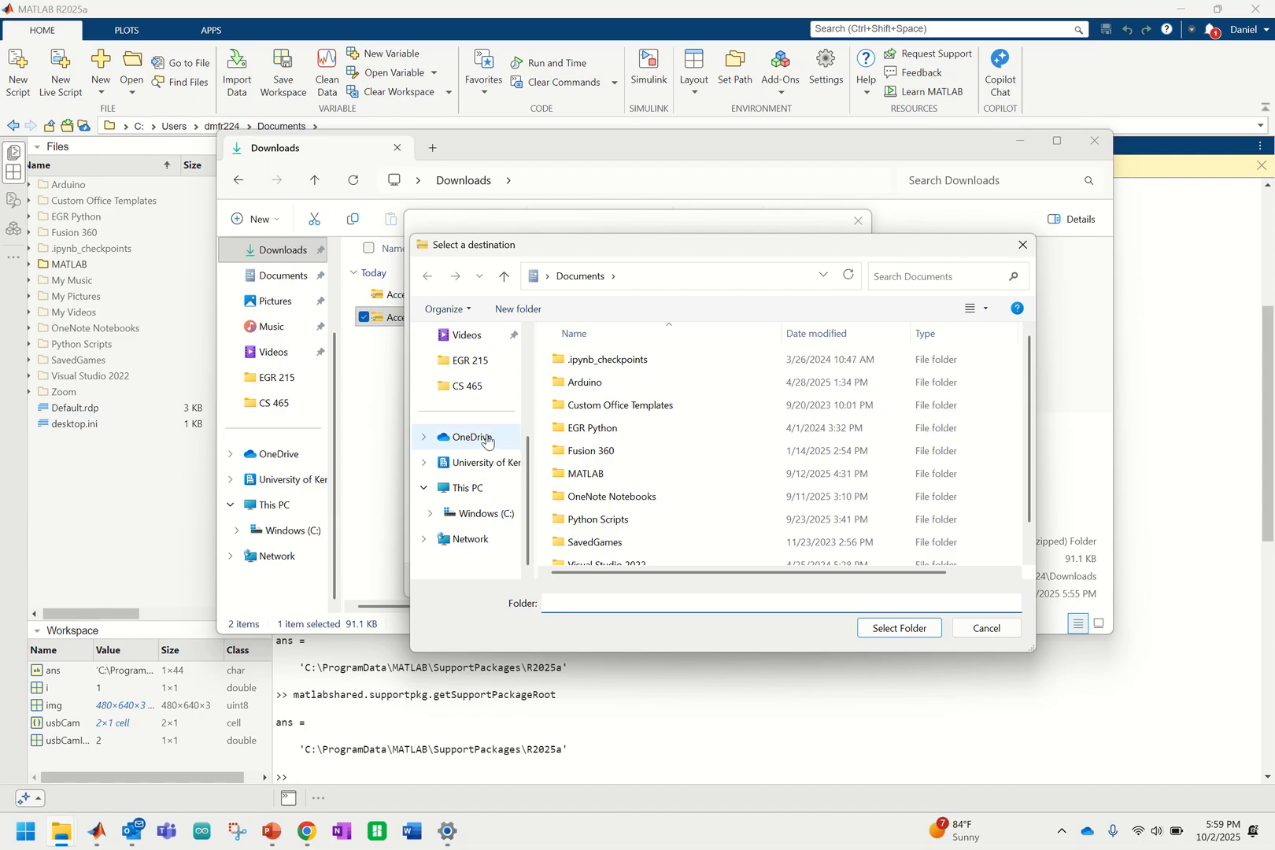
pyautogui.click(471, 491)
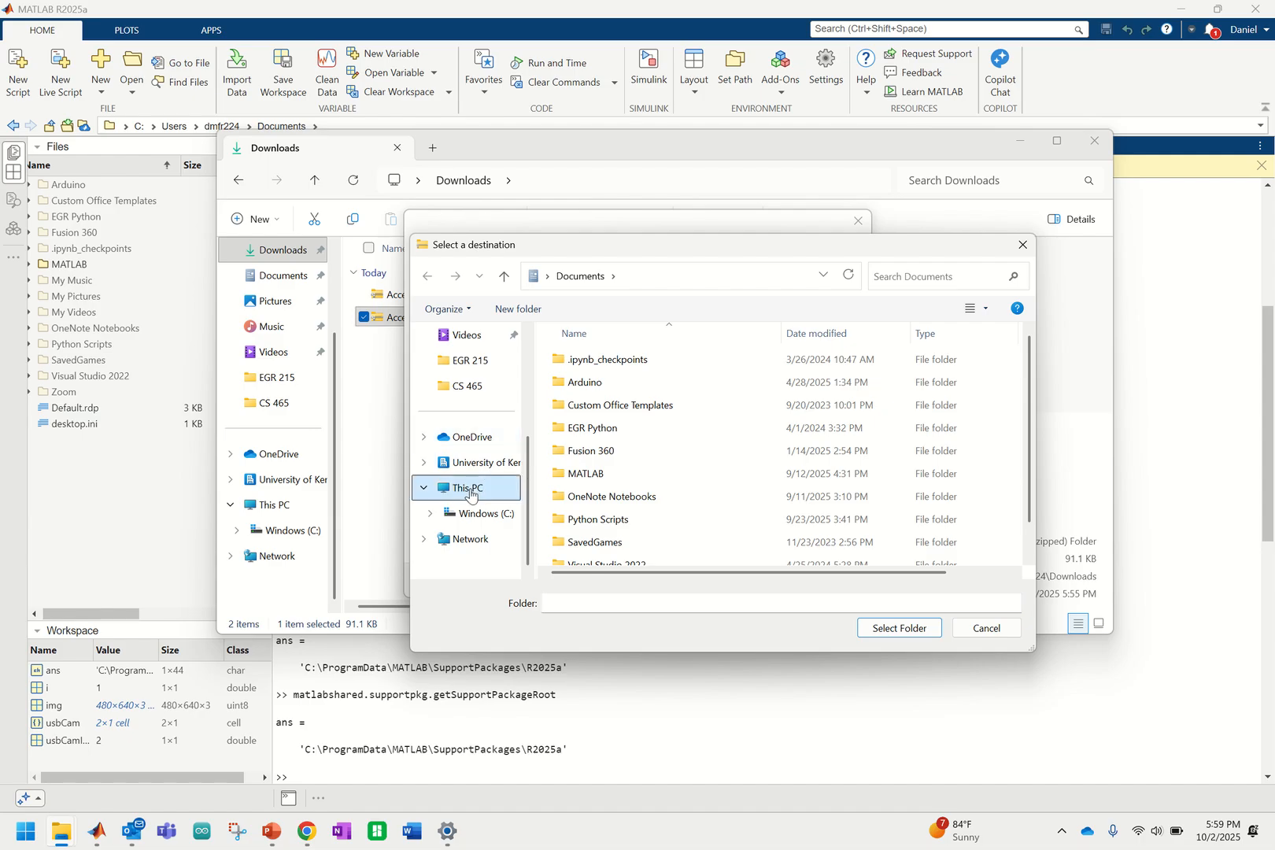
pyautogui.click(644, 378)
pyautogui.doubleClick(644, 378)
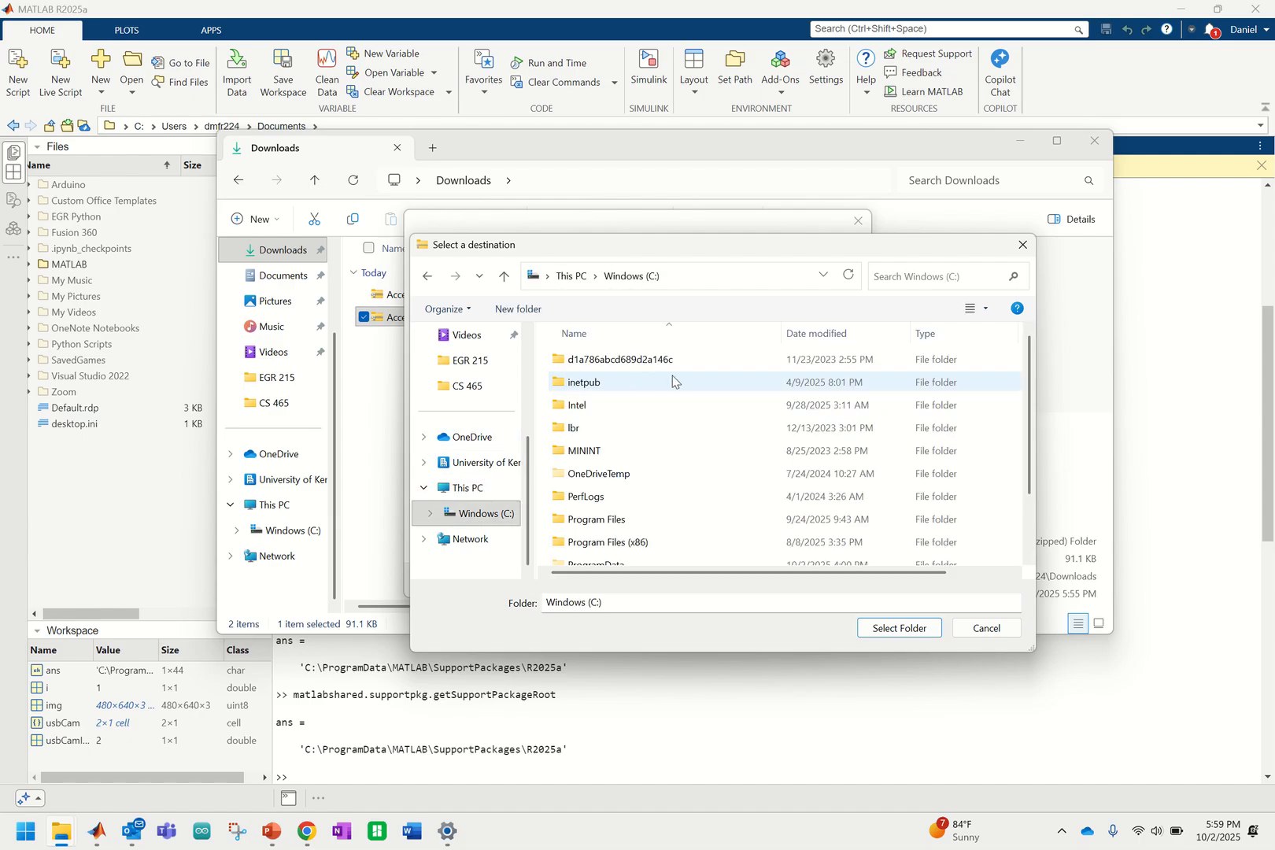
pyautogui.scroll(-1, 647, 431)
pyautogui.click(626, 491)
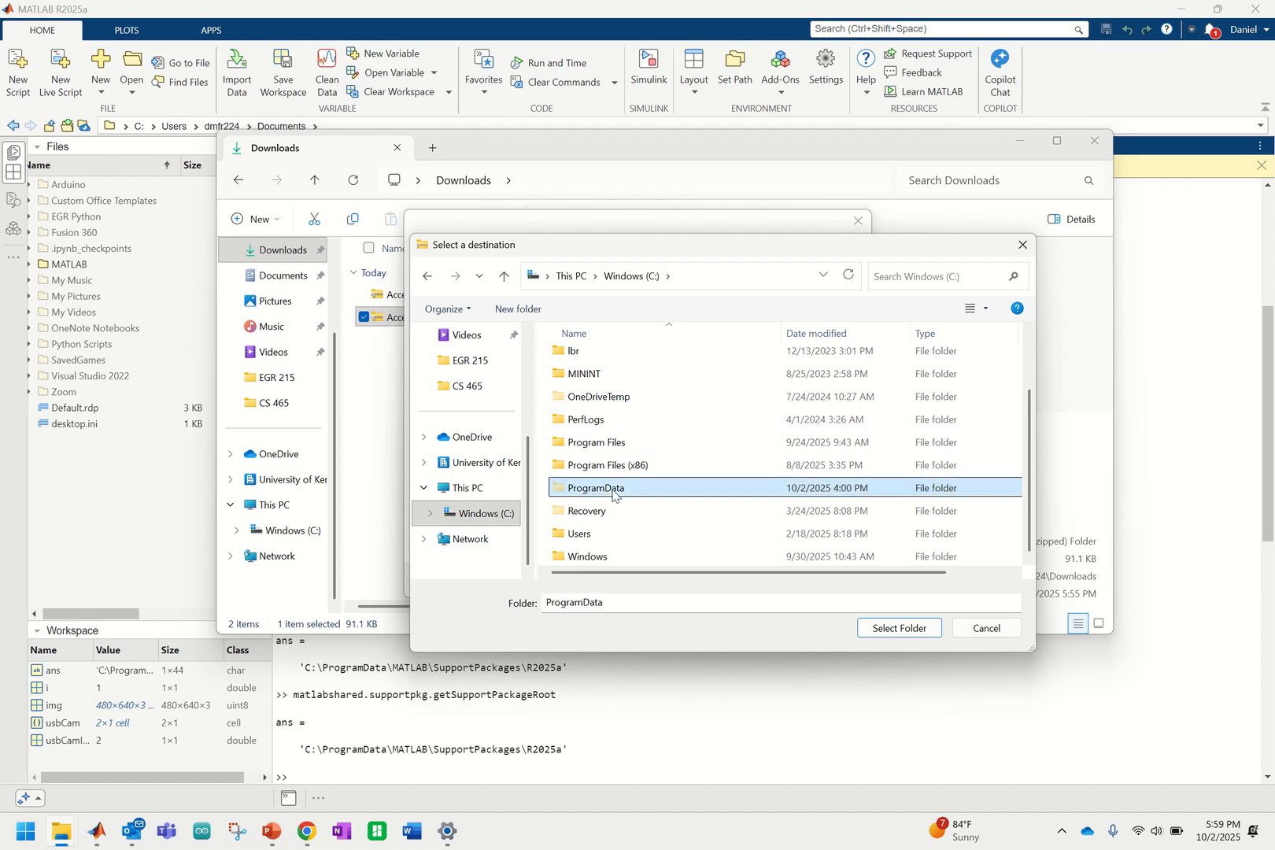
pyautogui.doubleClick(626, 491)
pyautogui.doubleClick(600, 497)
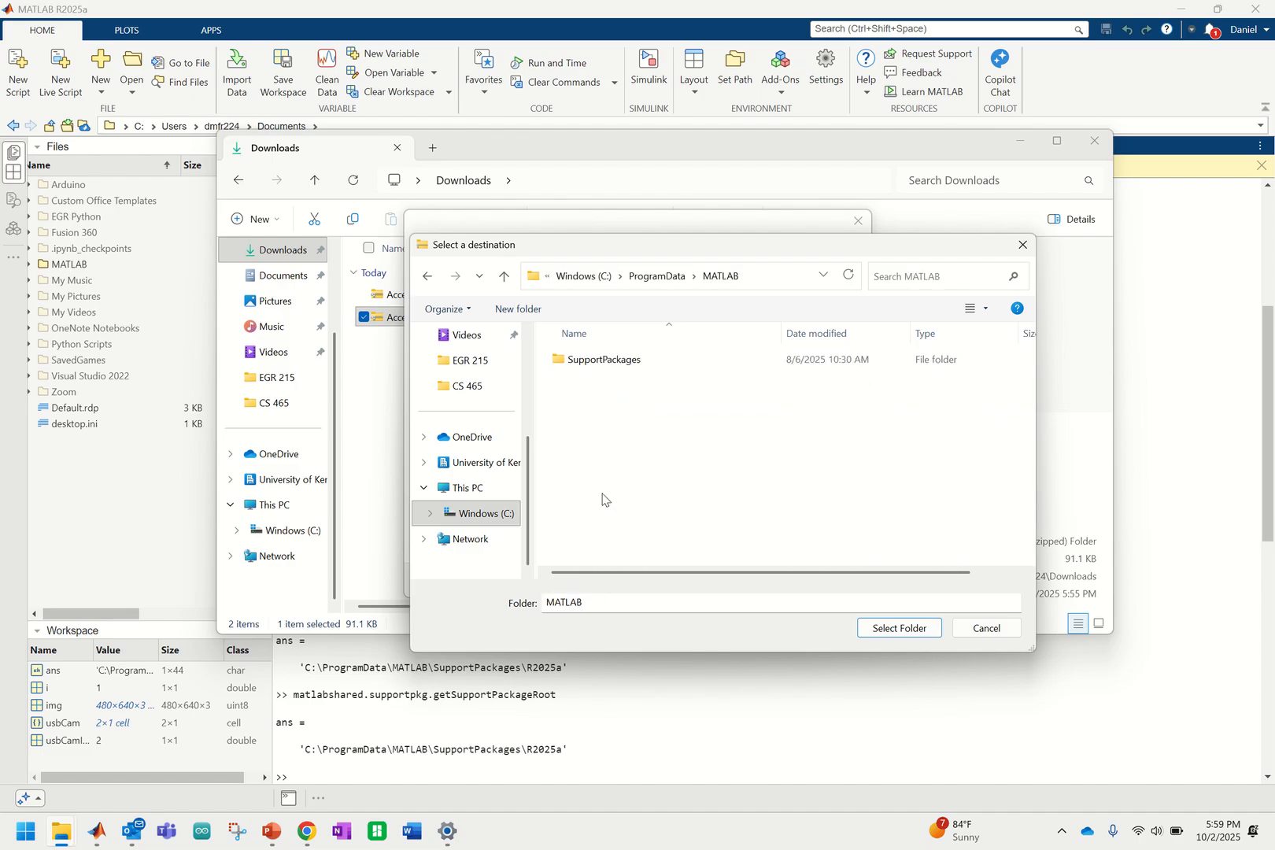
pyautogui.doubleClick(597, 365)
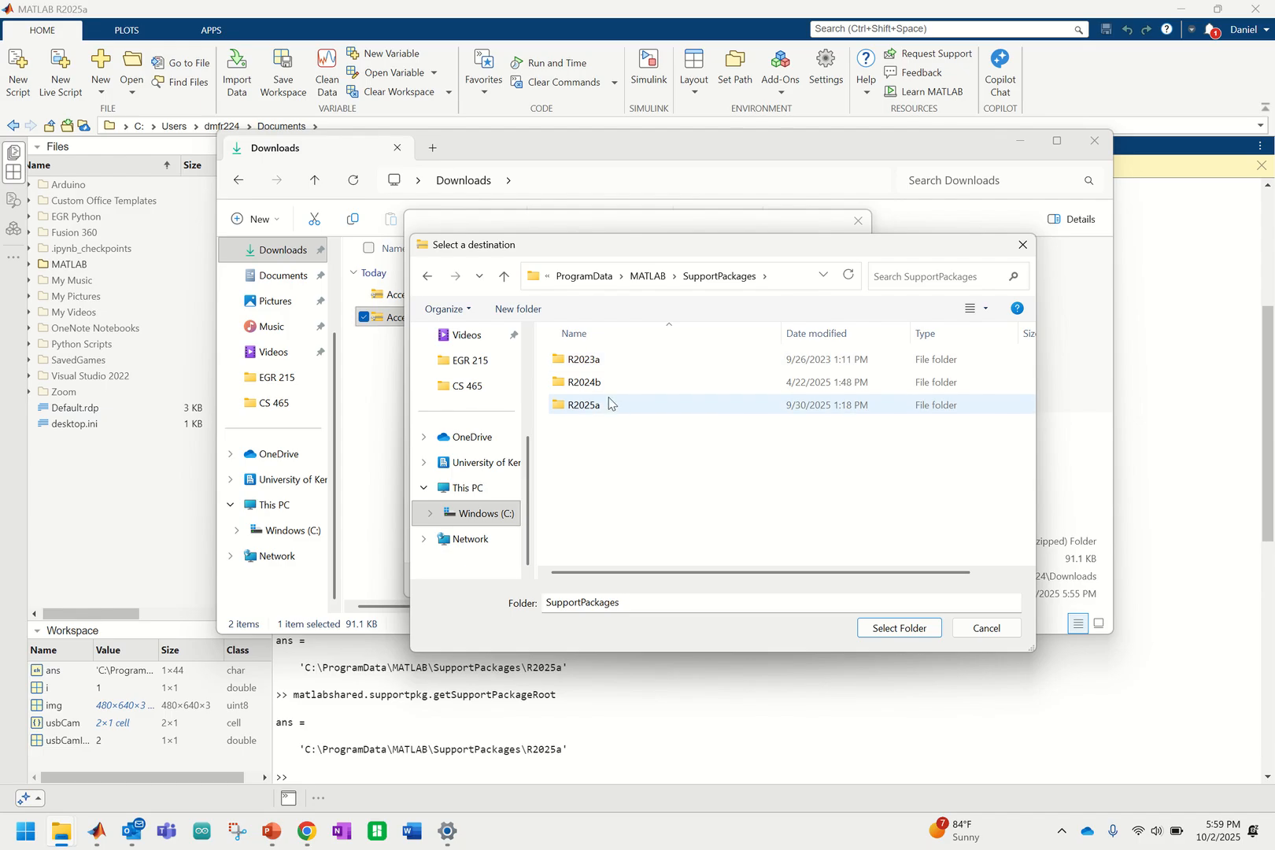
# Step: Choose R2025a\aCLI\user\libraries\AccelStepper as the destination and extract the archive into it
pyautogui.moveTo(606, 410)
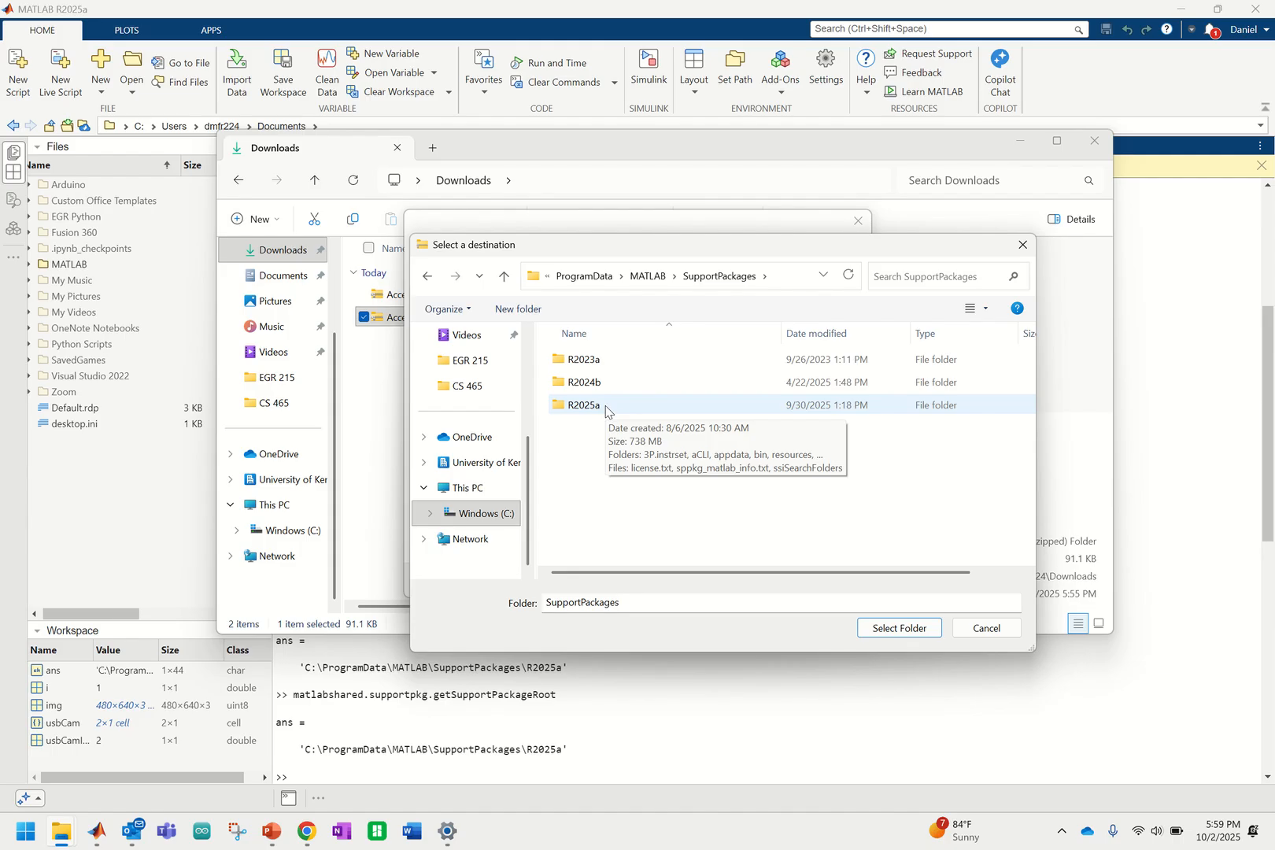
pyautogui.doubleClick(607, 410)
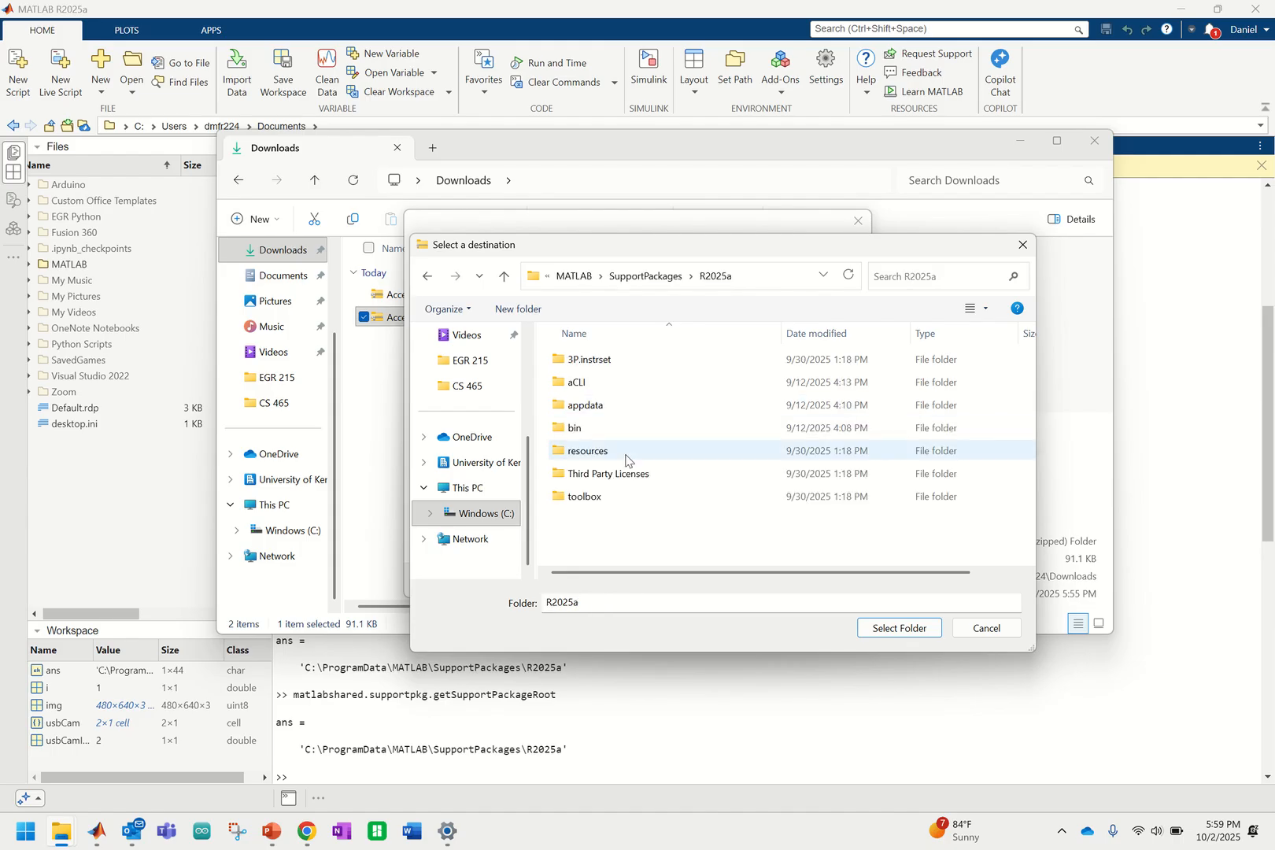
pyautogui.doubleClick(602, 384)
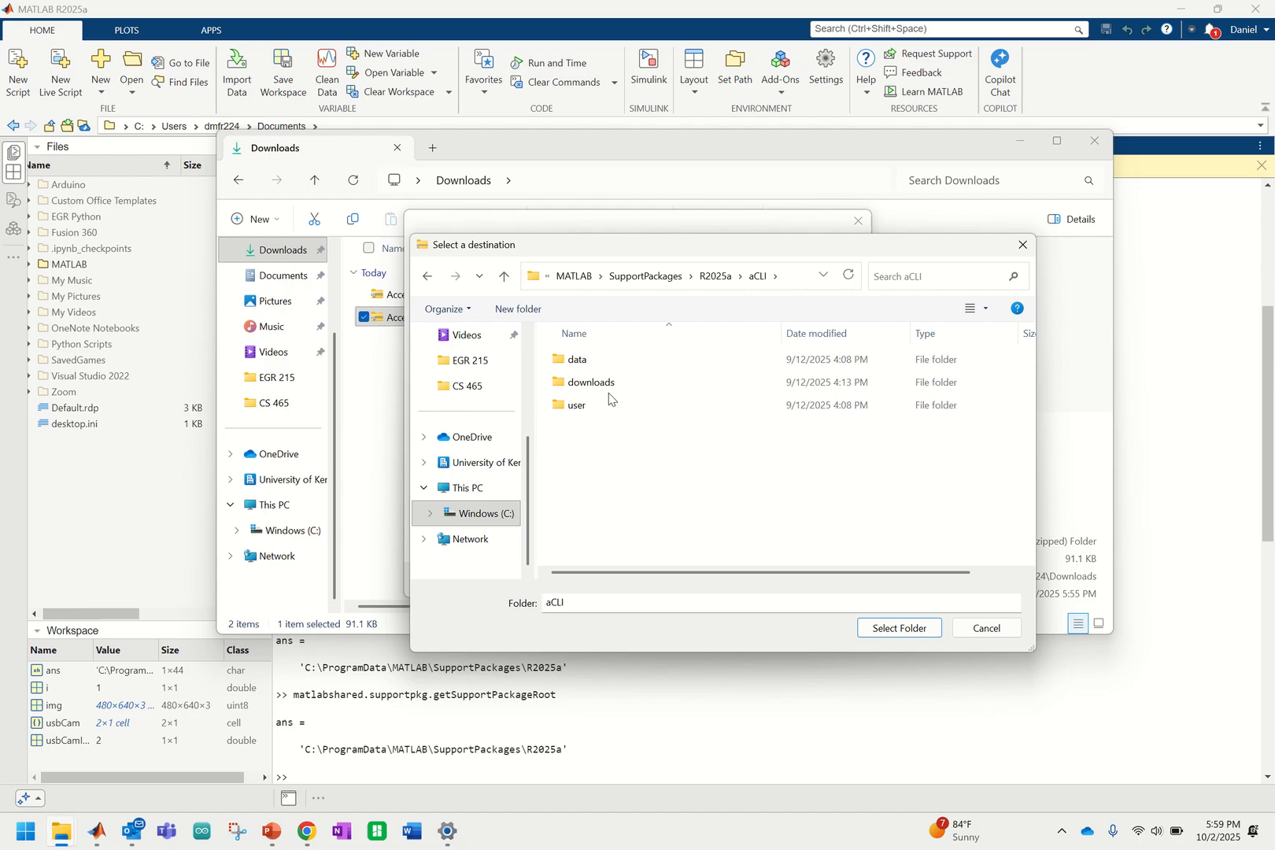
pyautogui.doubleClick(606, 405)
pyautogui.doubleClick(598, 362)
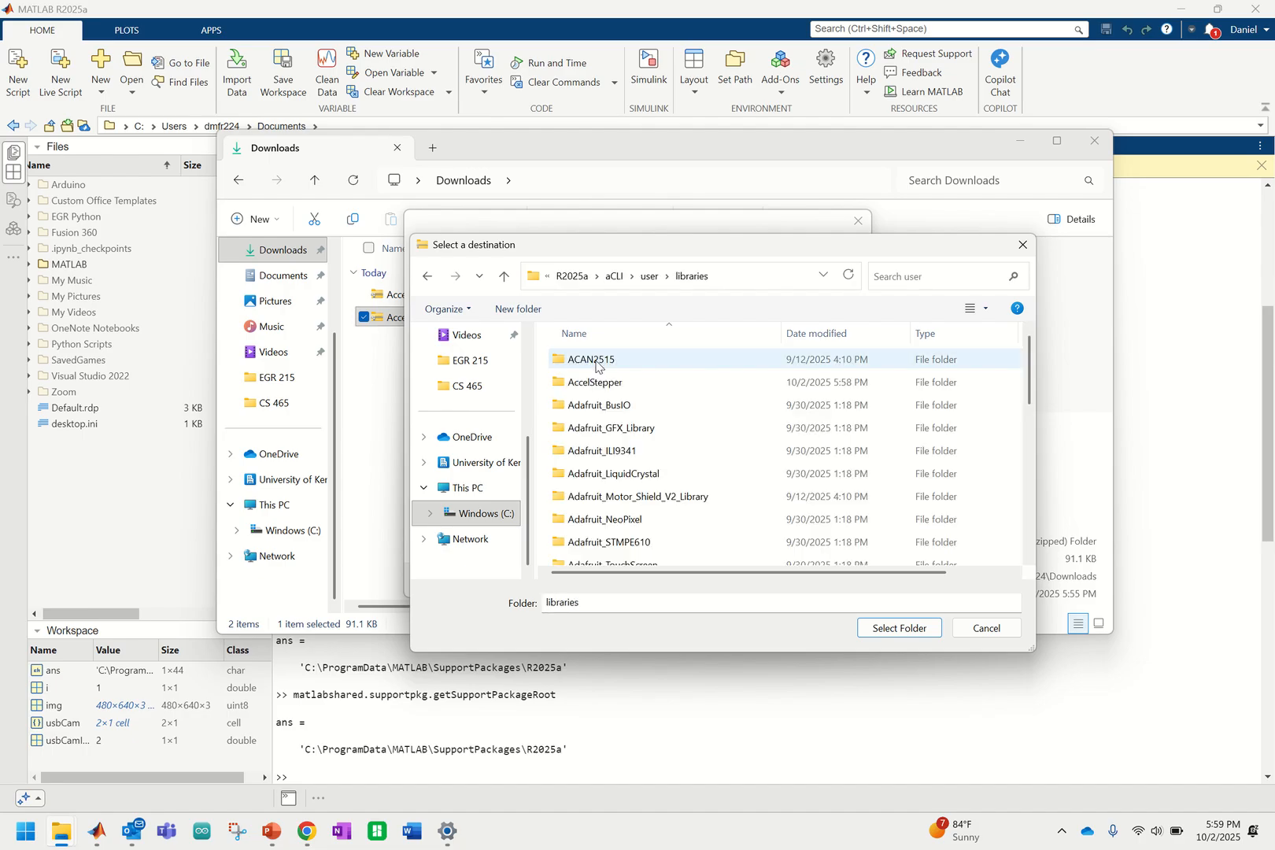
pyautogui.click(612, 386)
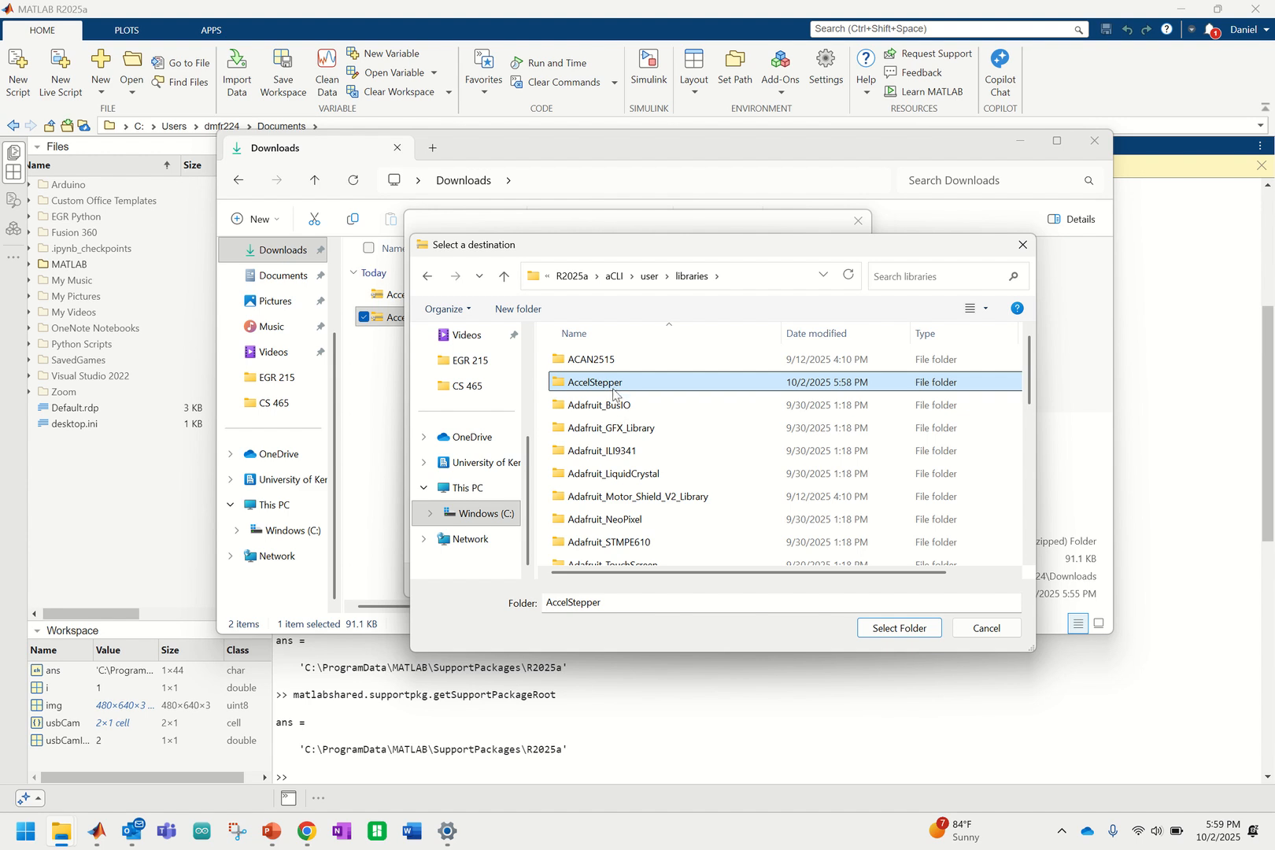
pyautogui.click(884, 628)
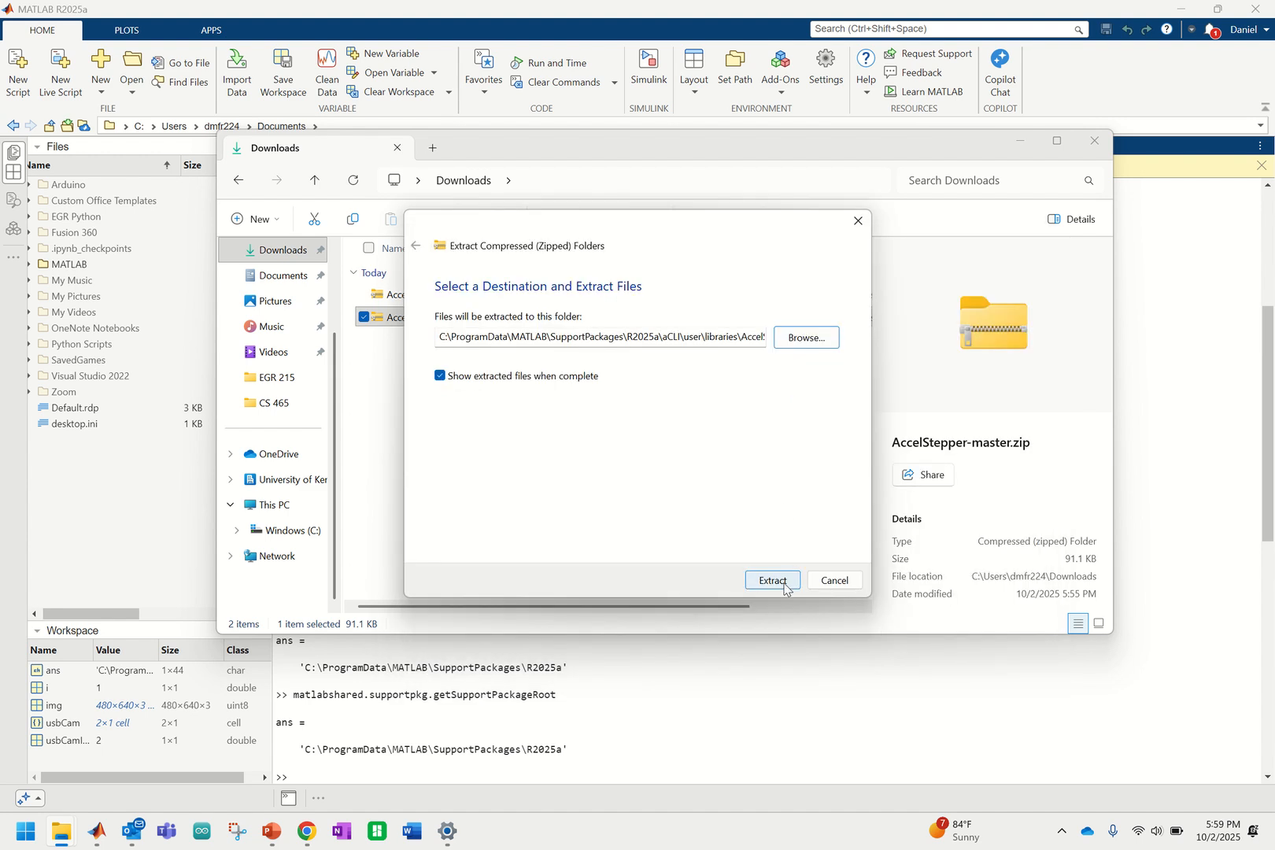
pyautogui.click(777, 583)
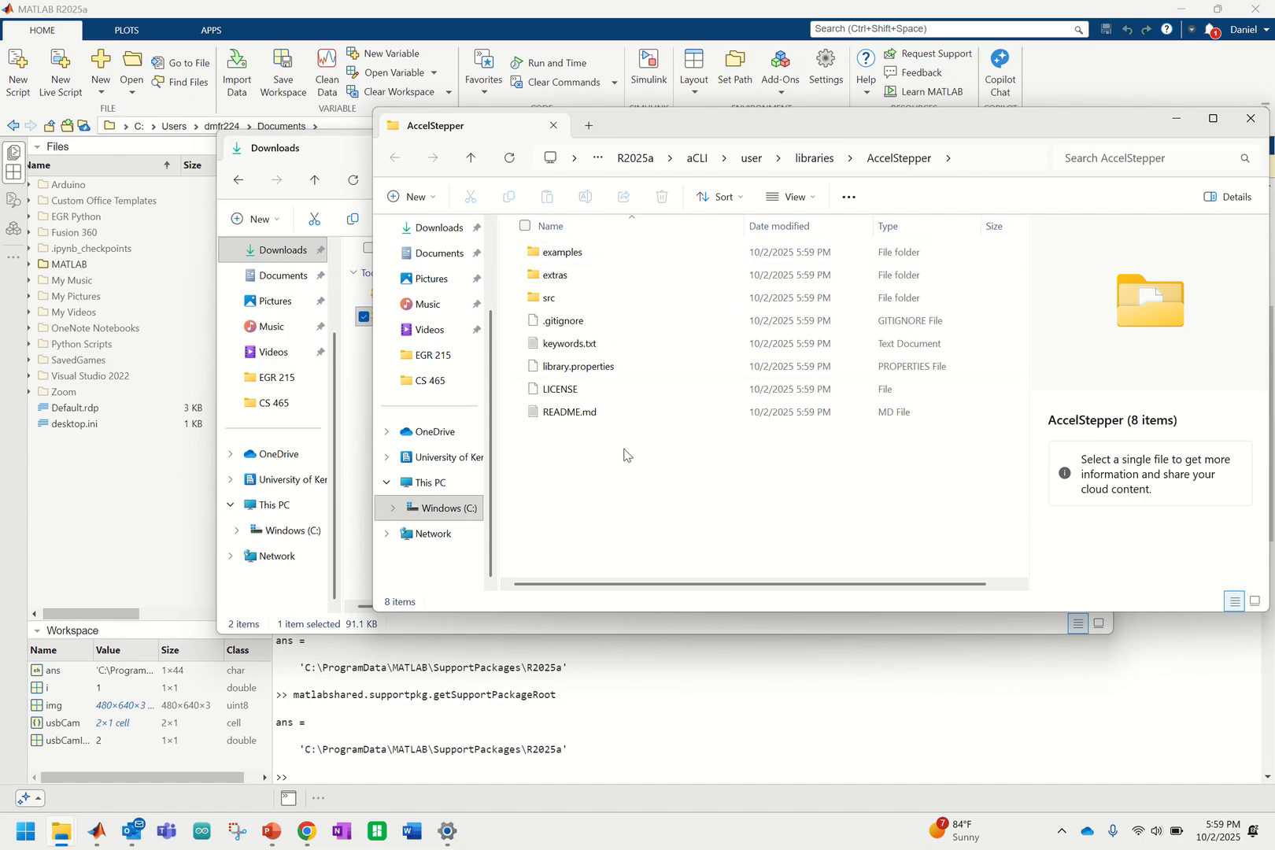
# Step: Go up to the libraries folder, reopen AccelStepper and check all of its extracted files and folders
pyautogui.click(813, 158)
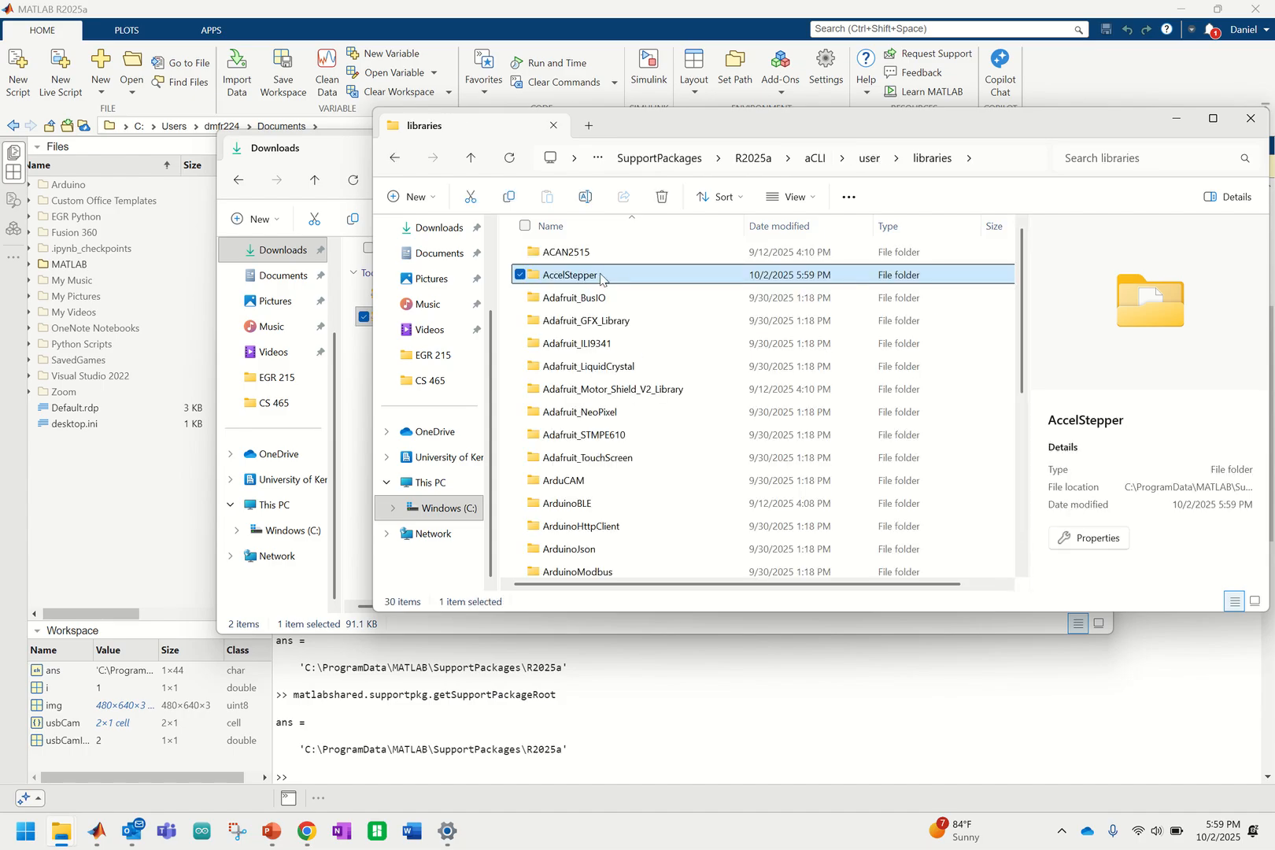
pyautogui.doubleClick(592, 276)
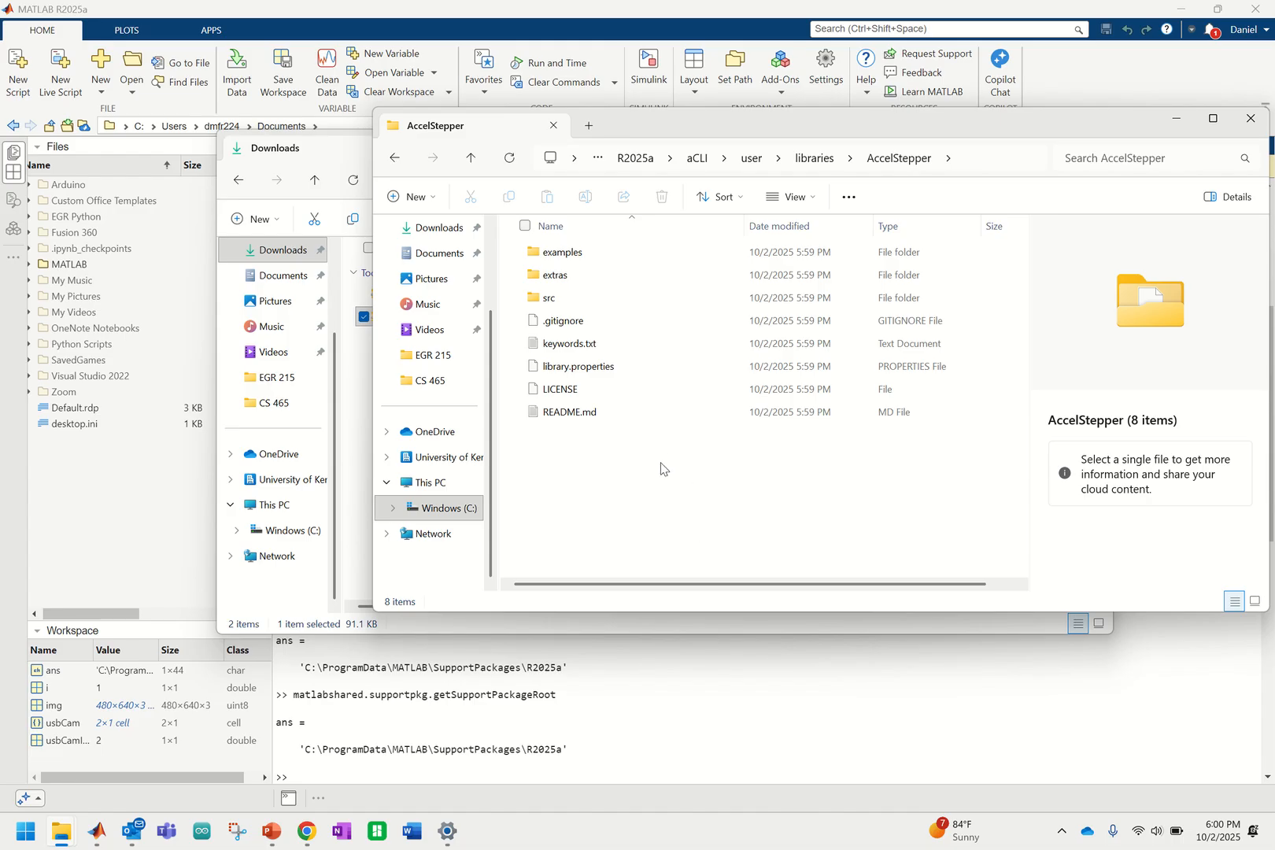
pyautogui.moveTo(664, 466); pyautogui.dragTo(502, 240)
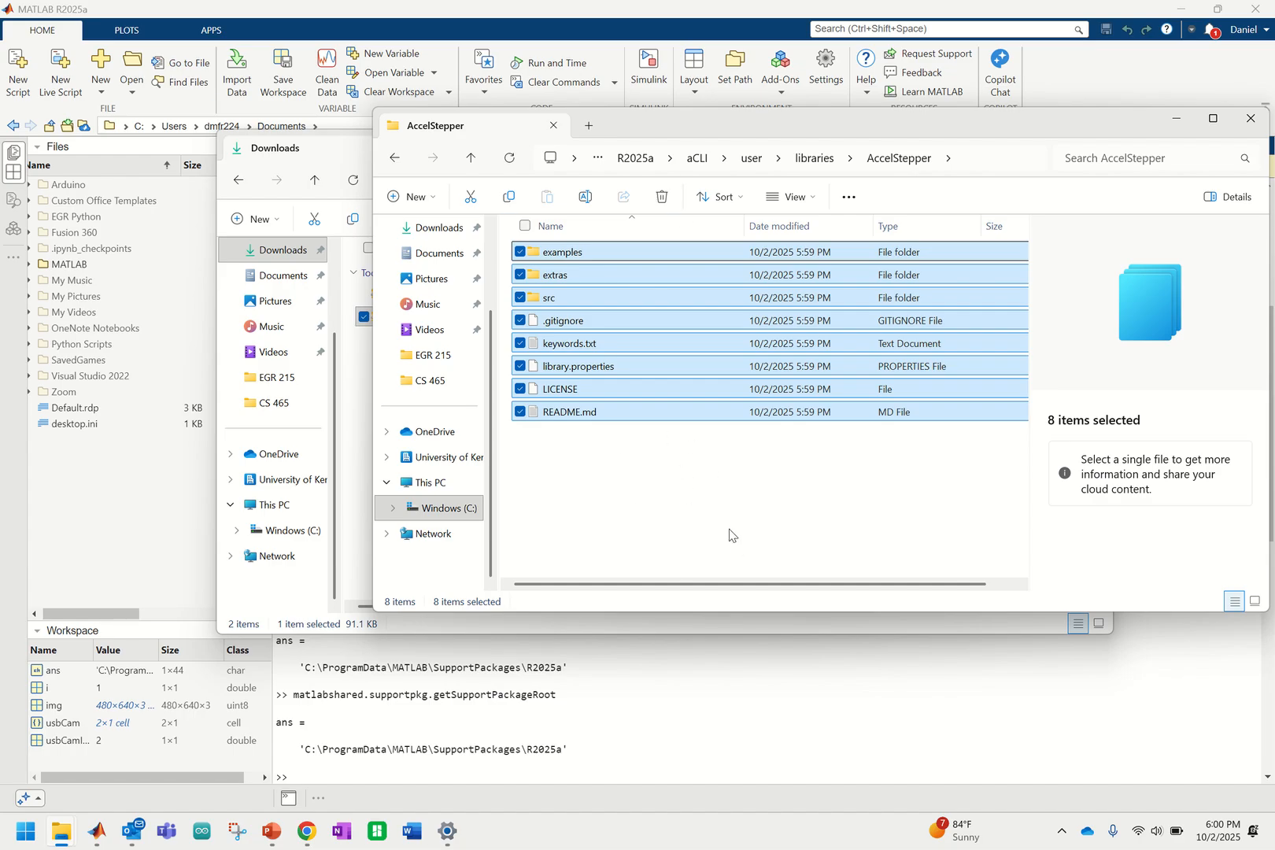
pyautogui.click(711, 515)
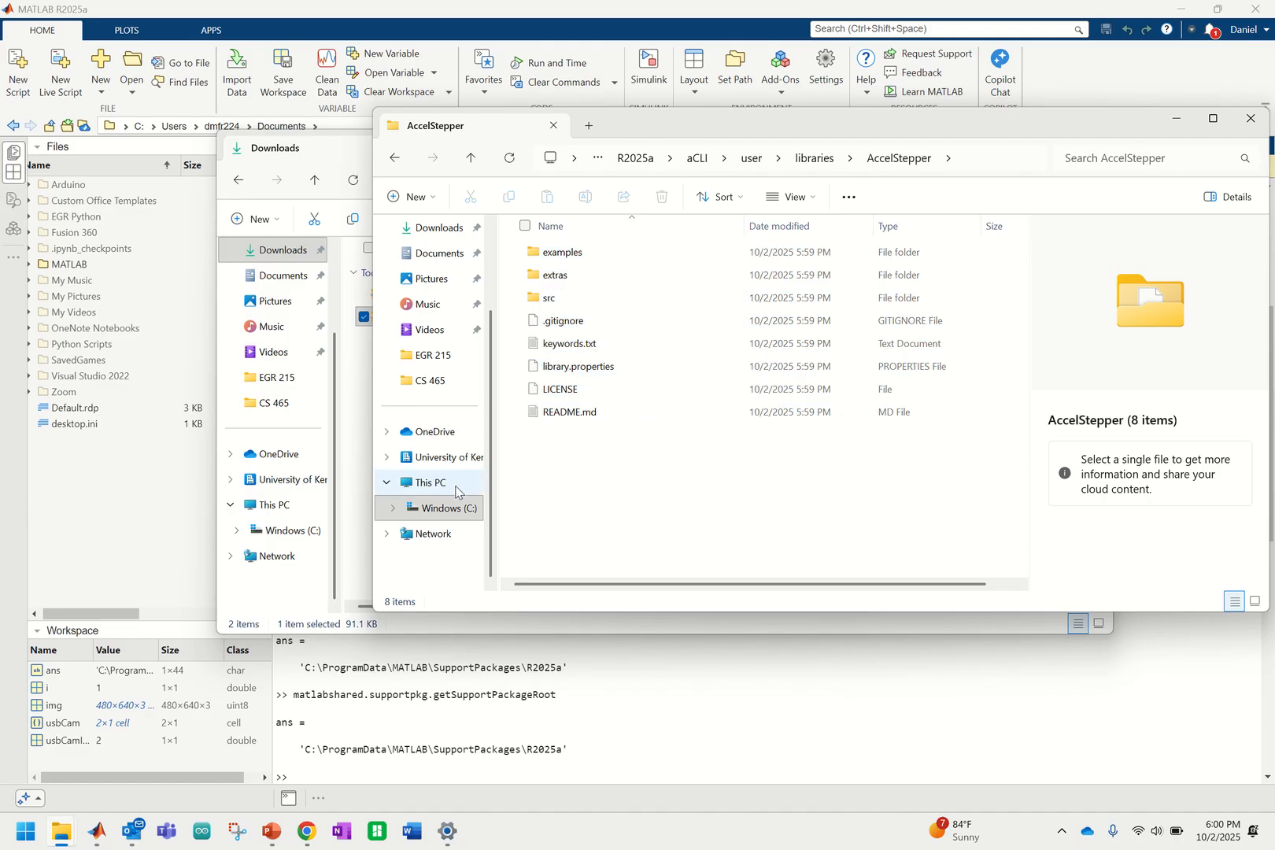
# Step: Go to the Windows (C:) drive's Users folder and open the Documents folder inside the current user's profile
pyautogui.click(439, 486)
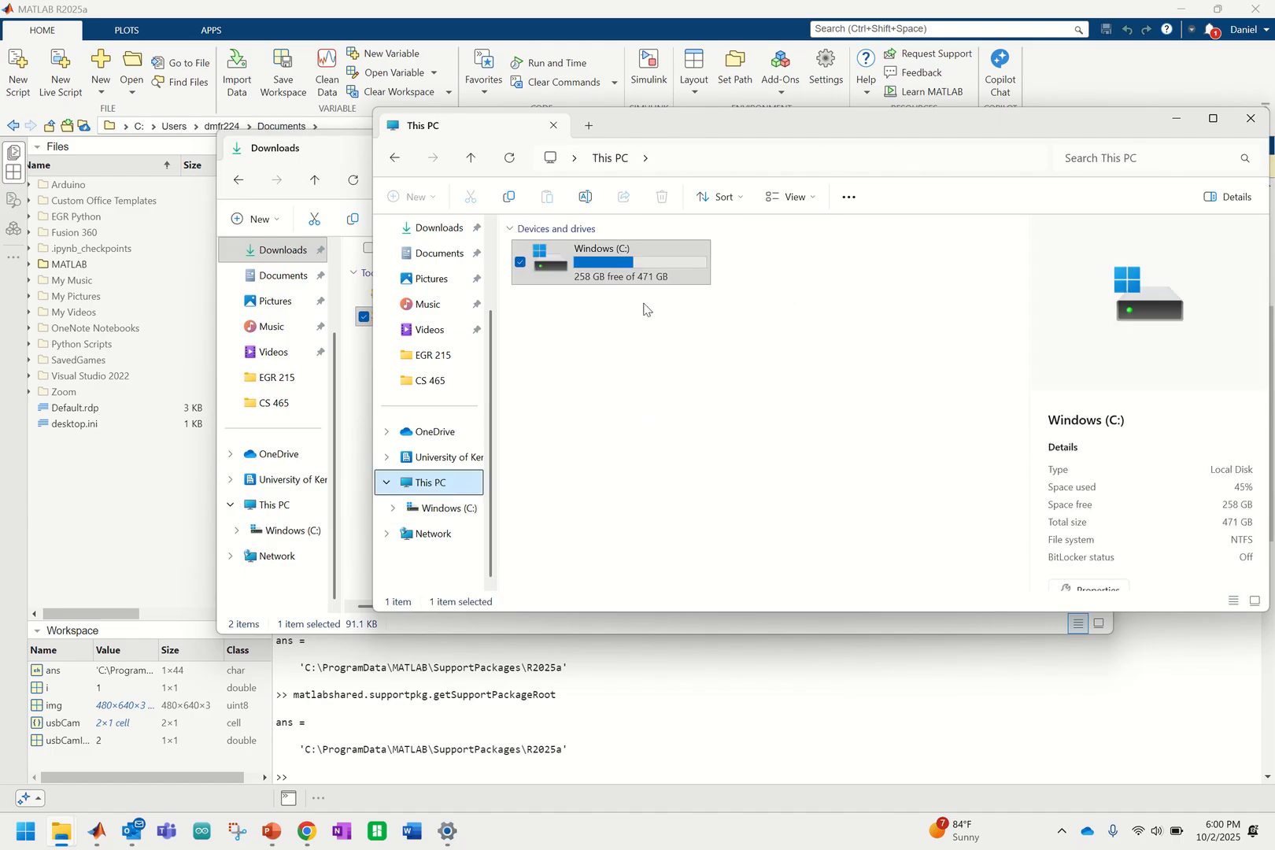
pyautogui.doubleClick(620, 264)
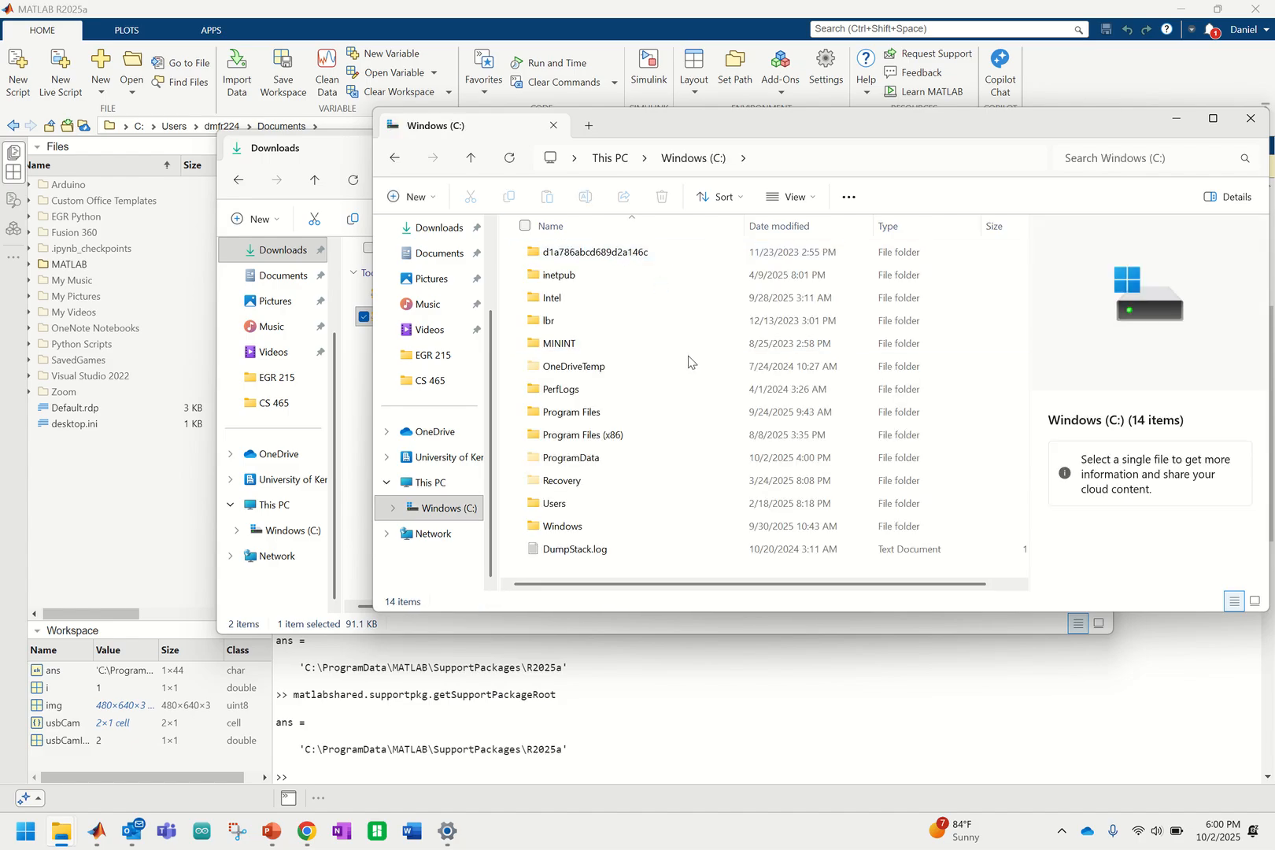
pyautogui.doubleClick(605, 509)
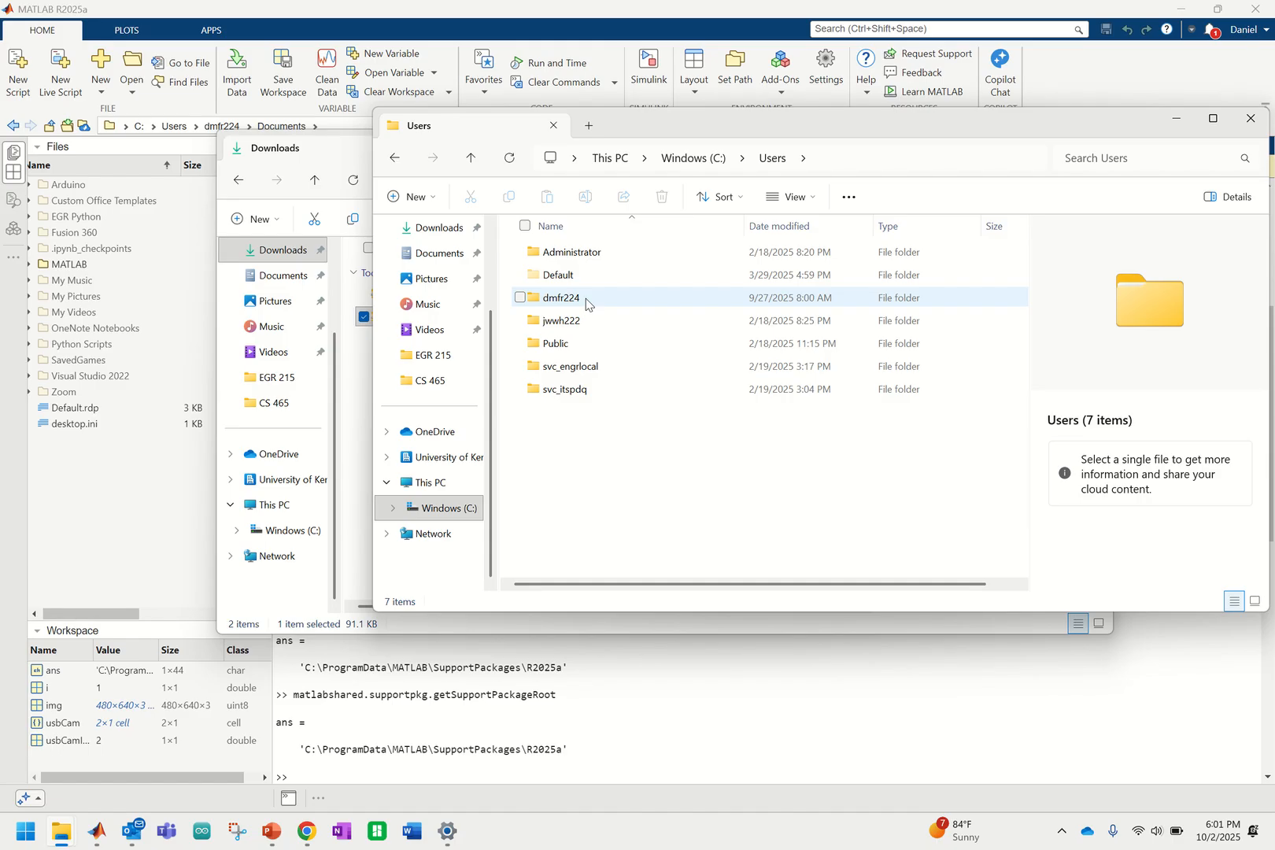
pyautogui.moveTo(586, 305)
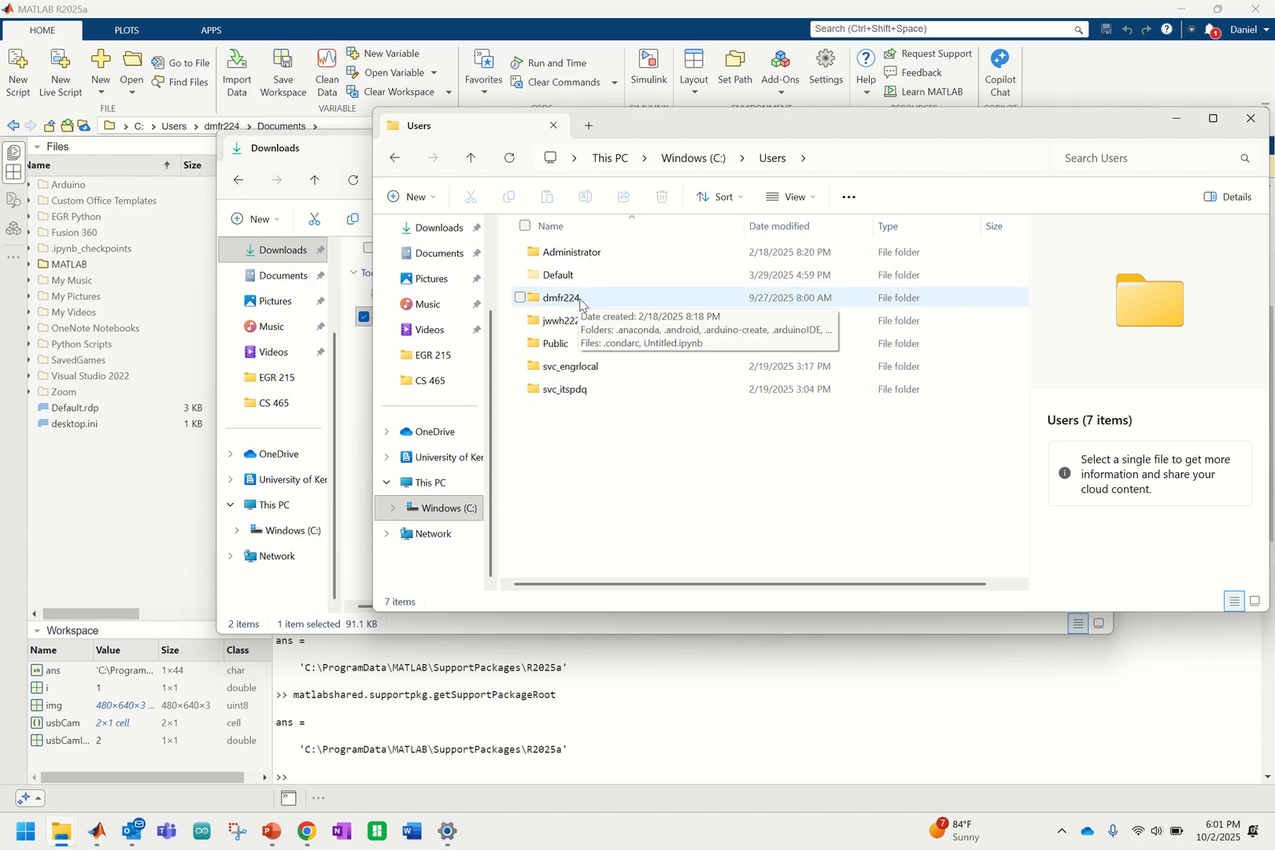
pyautogui.doubleClick(570, 303)
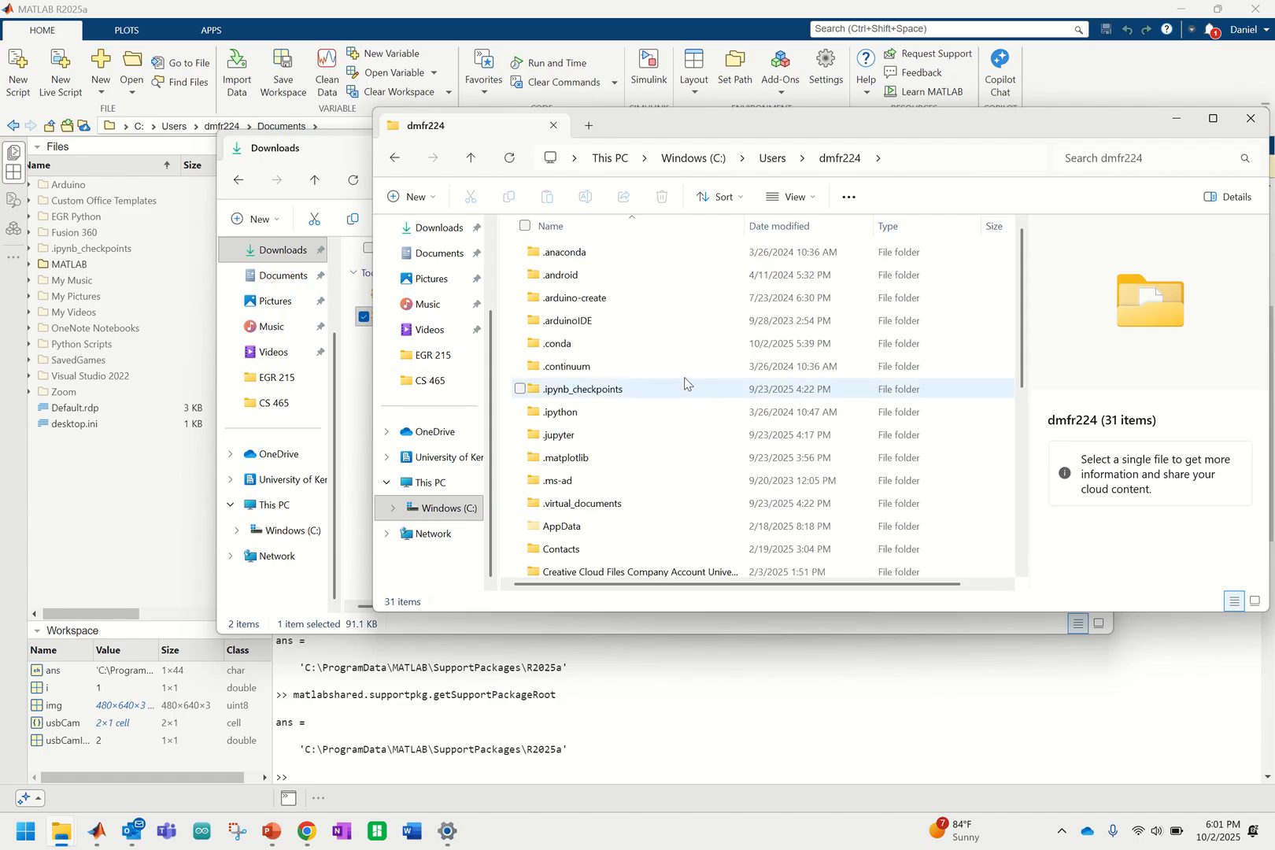
pyautogui.scroll(-2, 652, 386)
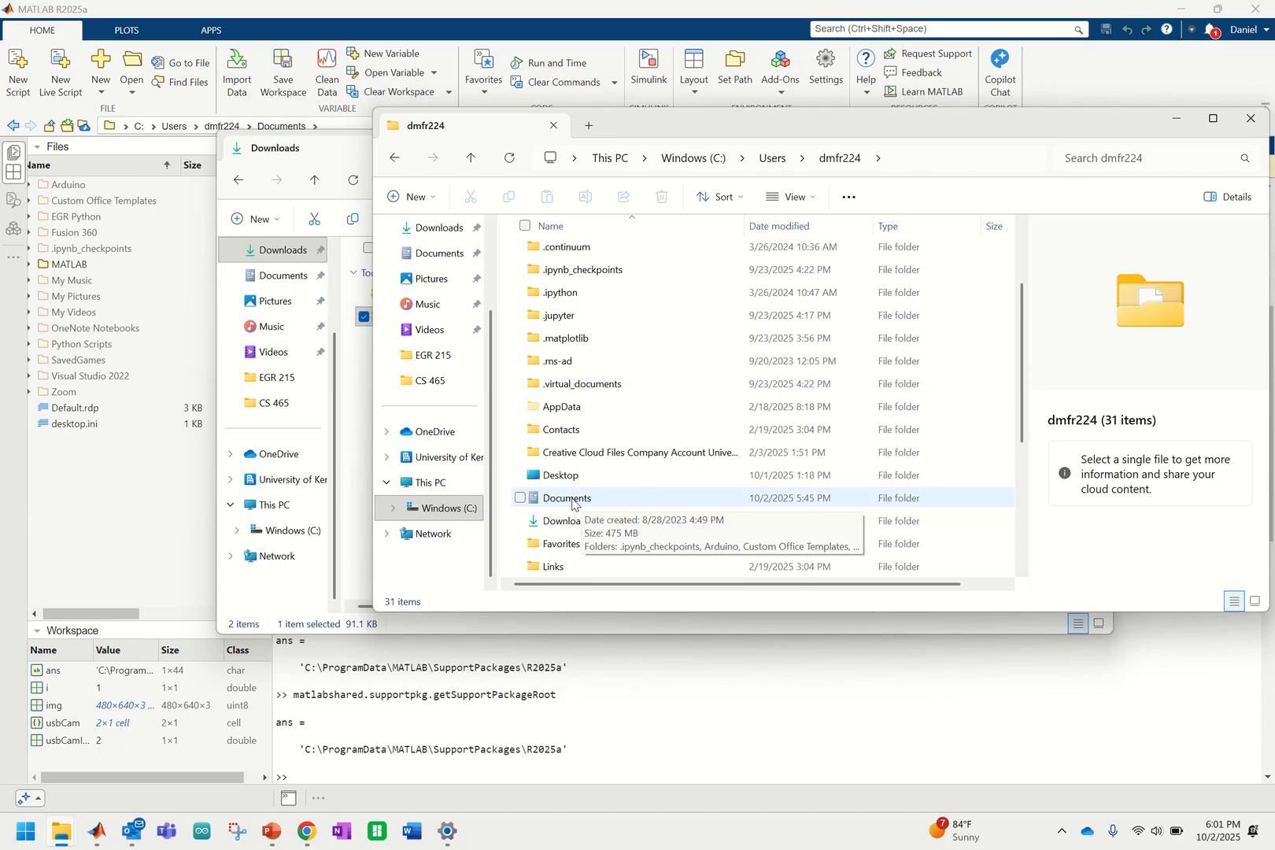
pyautogui.doubleClick(566, 504)
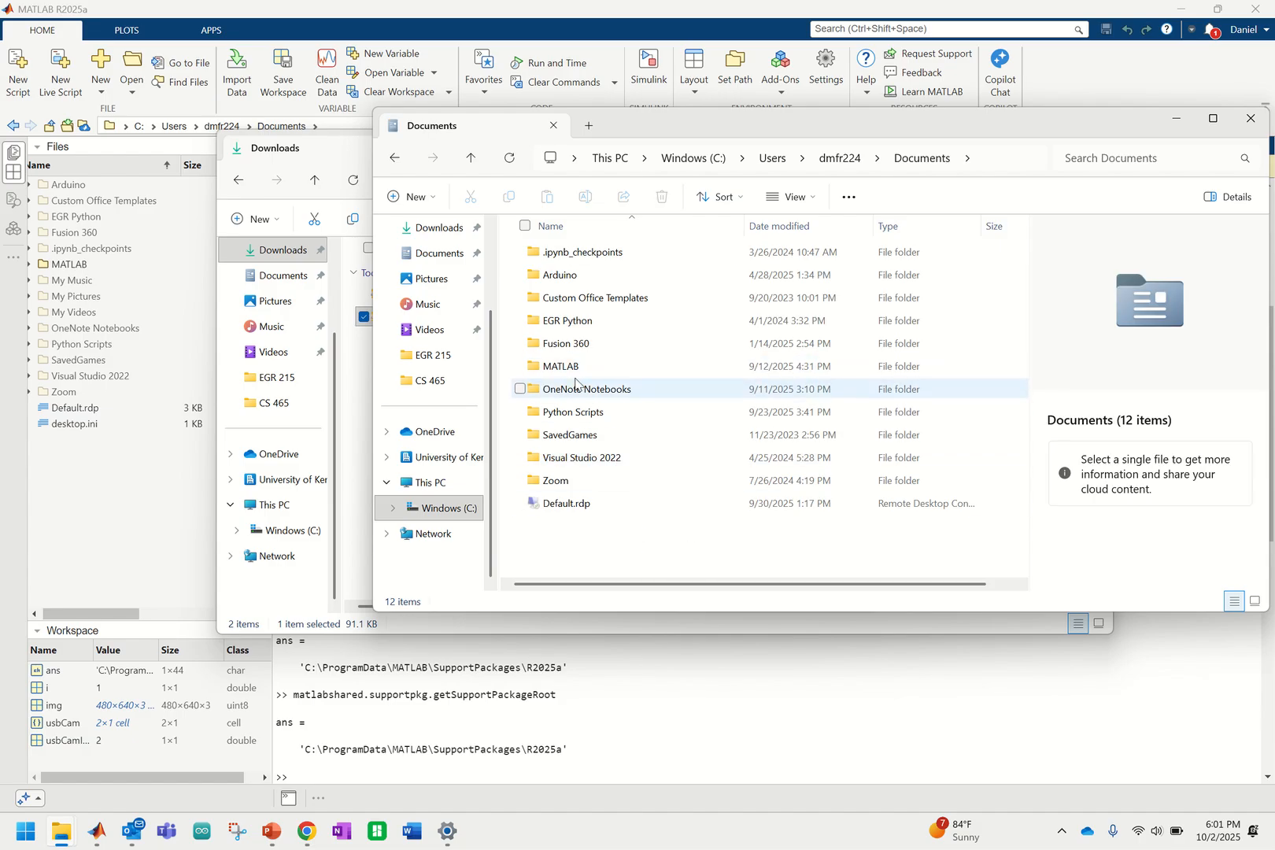
pyautogui.moveTo(573, 374)
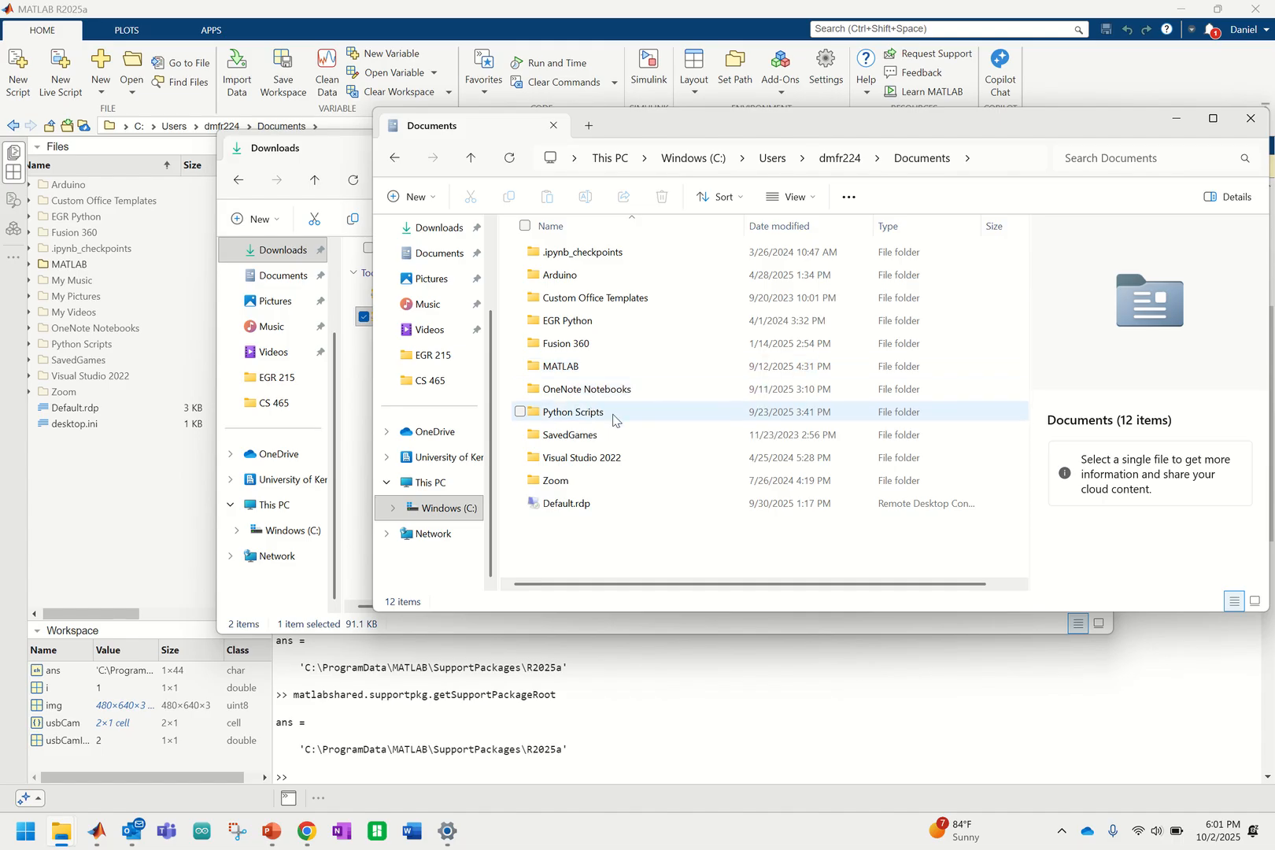
# Step: Create a new folder named FYE MATLAB in the Documents folder
pyautogui.rightClick(577, 533)
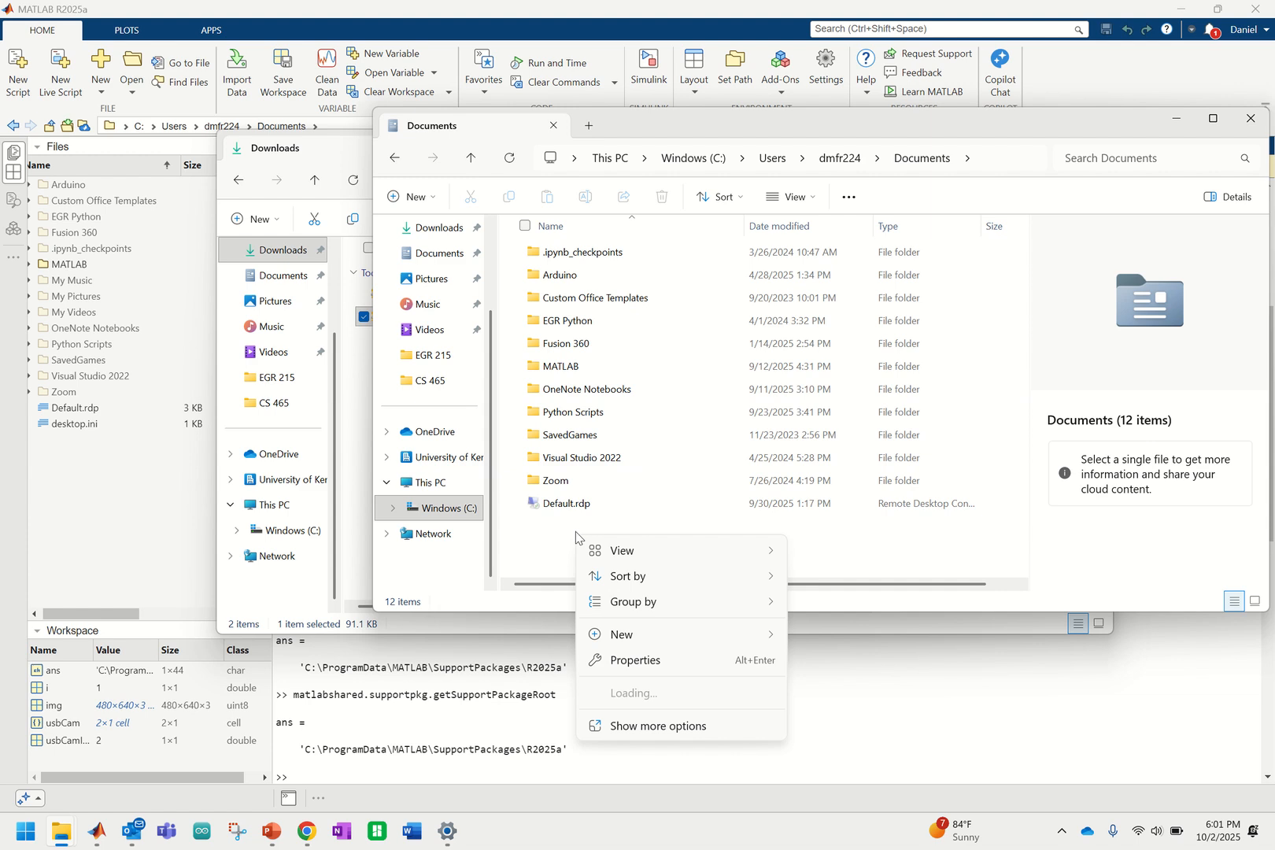
pyautogui.moveTo(630, 642)
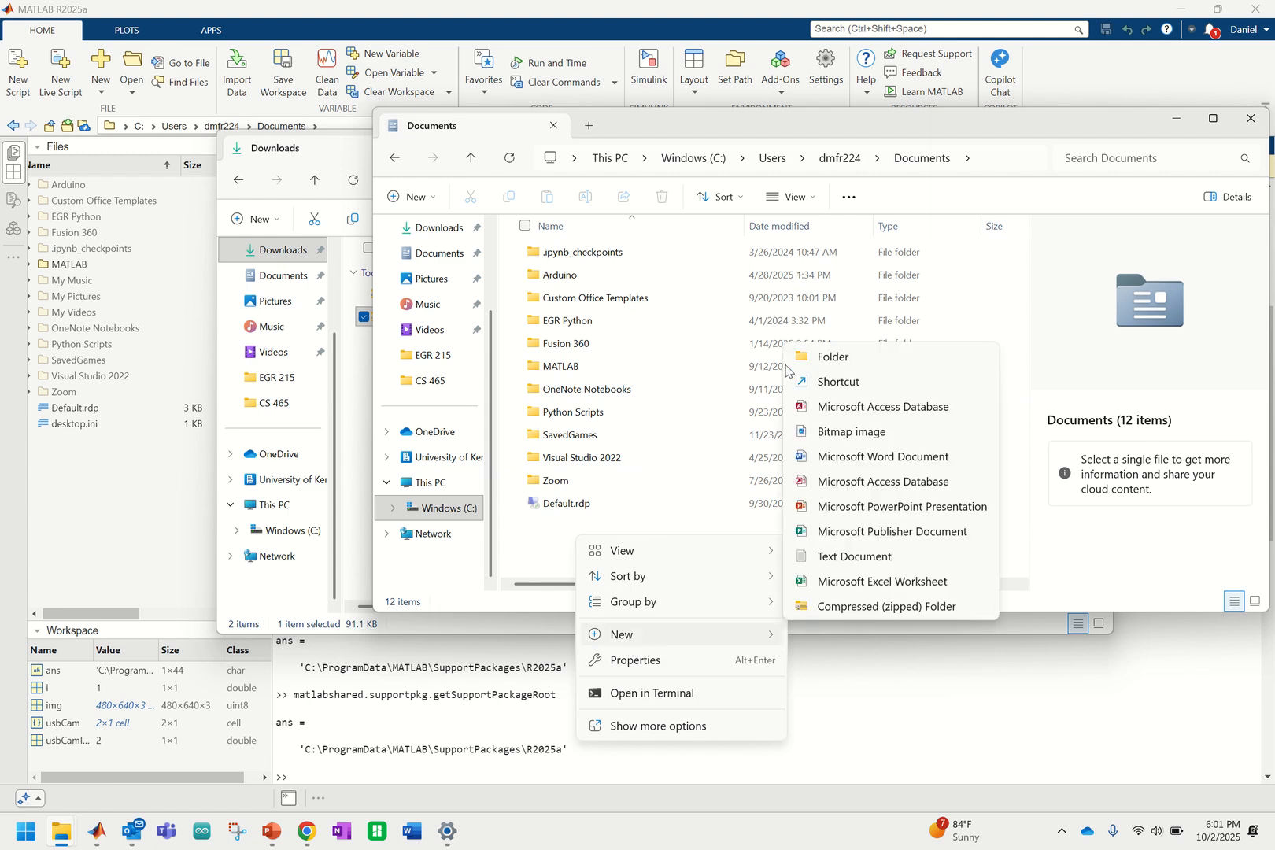
pyautogui.click(834, 358)
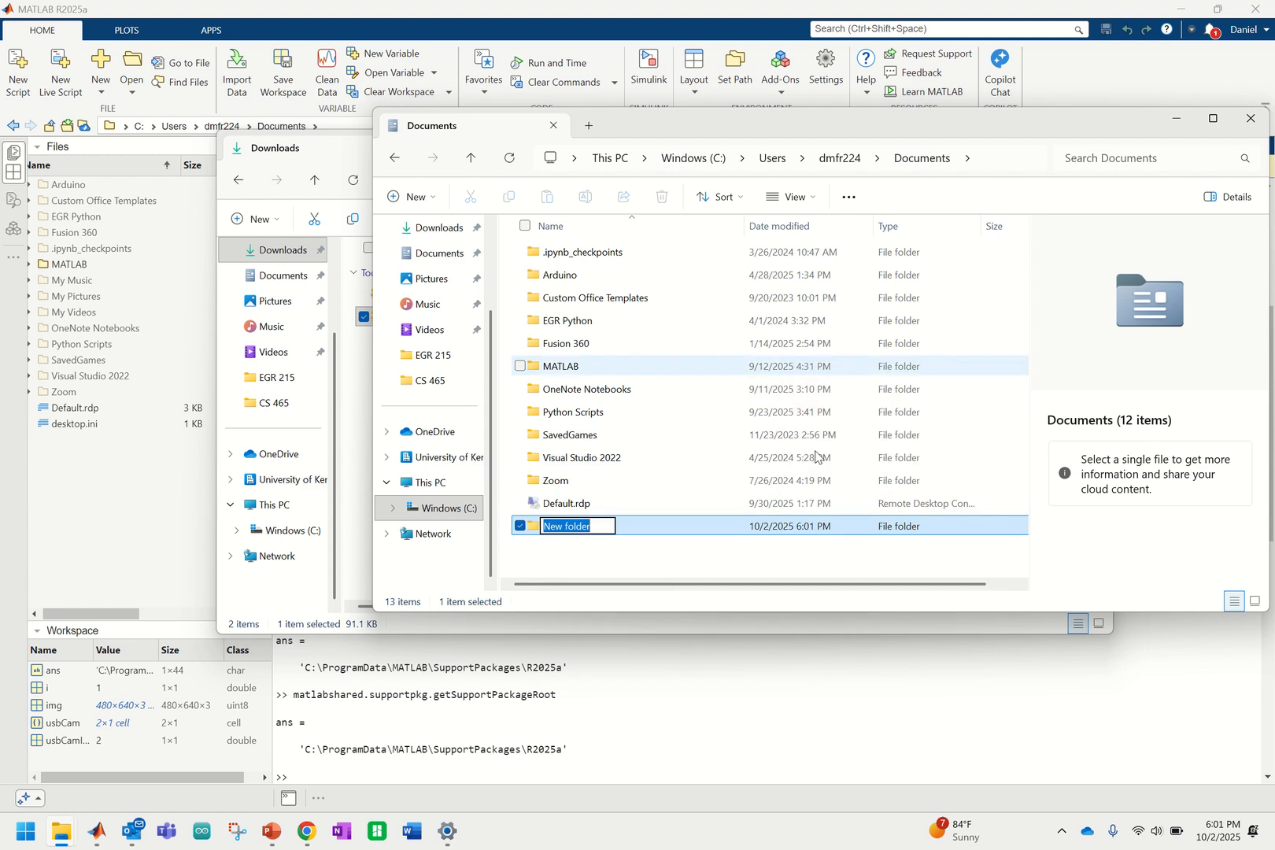
pyautogui.write('FYE ')
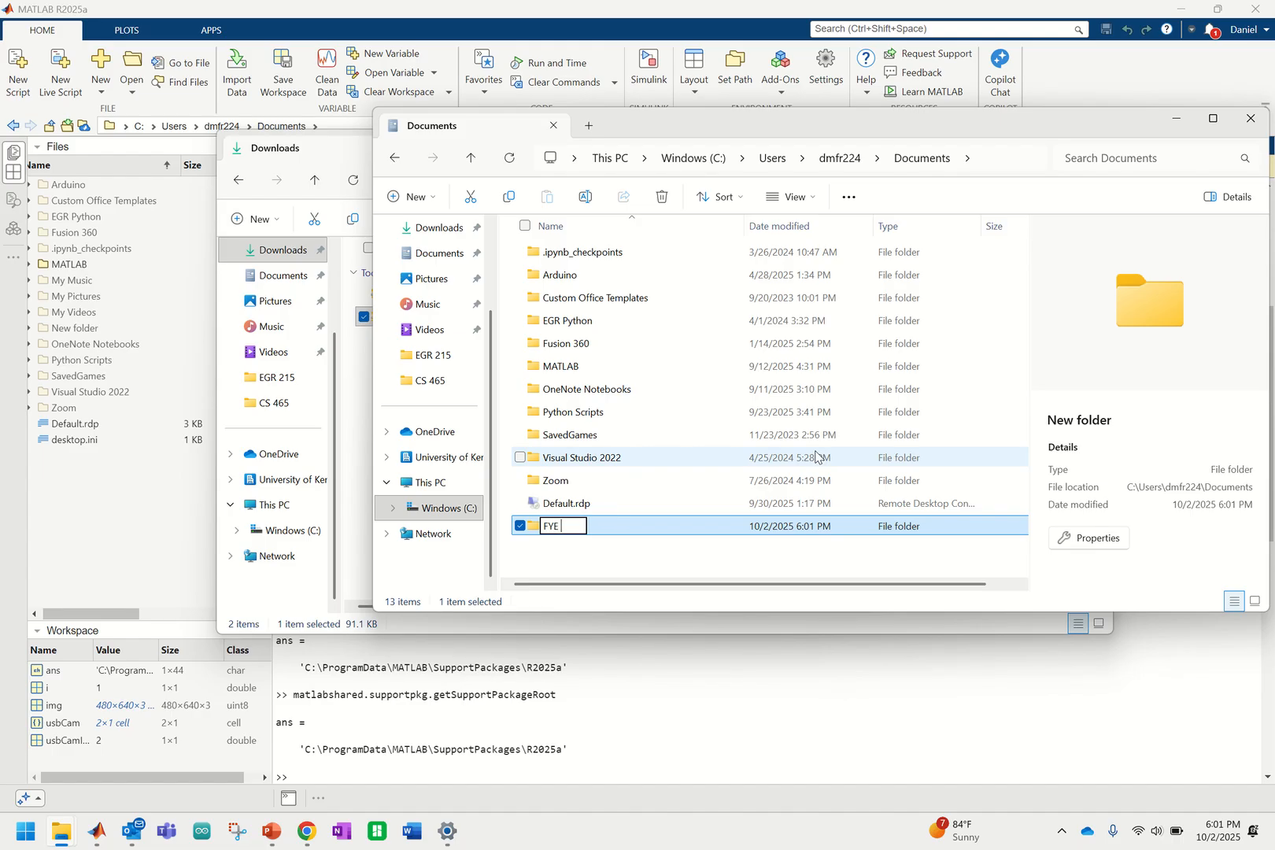
pyautogui.write('MATLAB')
pyautogui.press('Return')
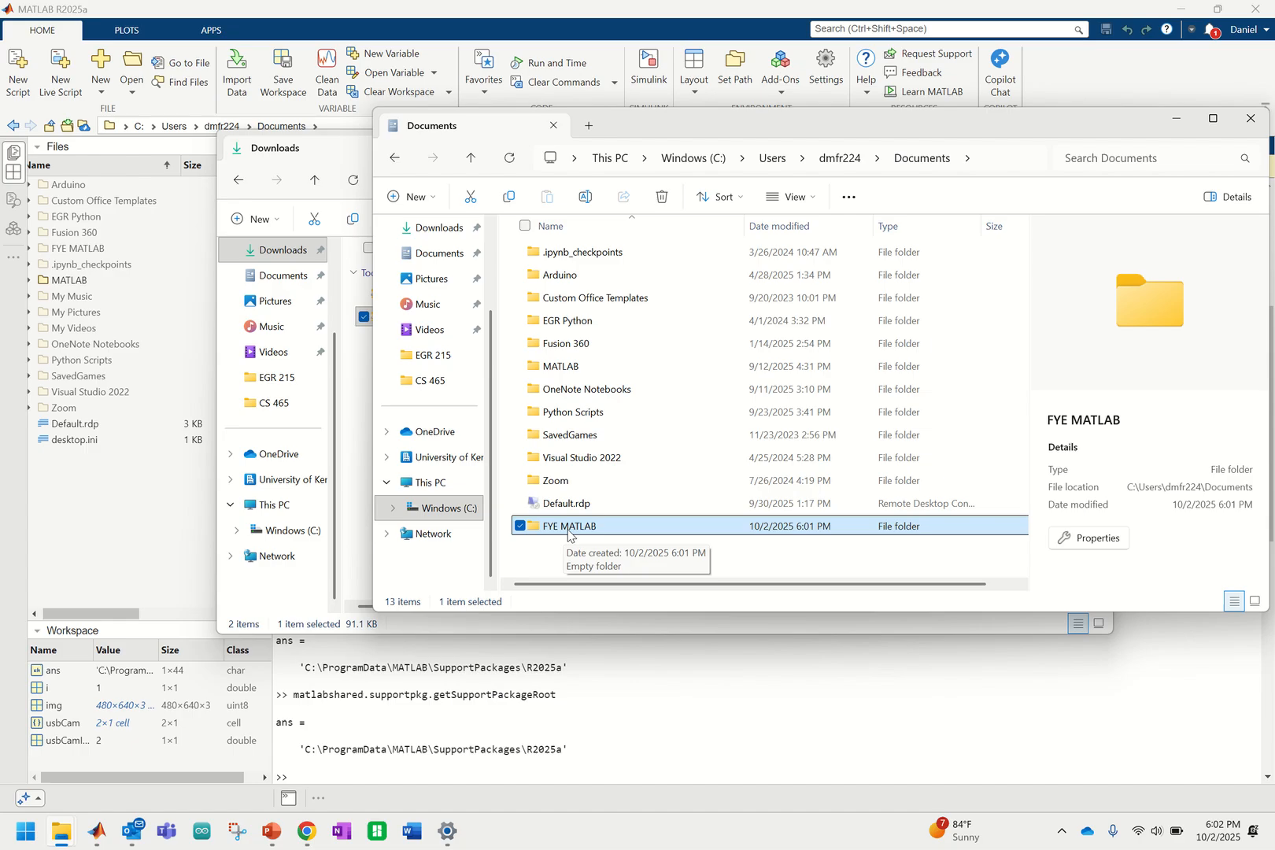
# Step: Open the FYE MATLAB folder and create a subfolder named +arduinoioaddons in it
pyautogui.doubleClick(570, 532)
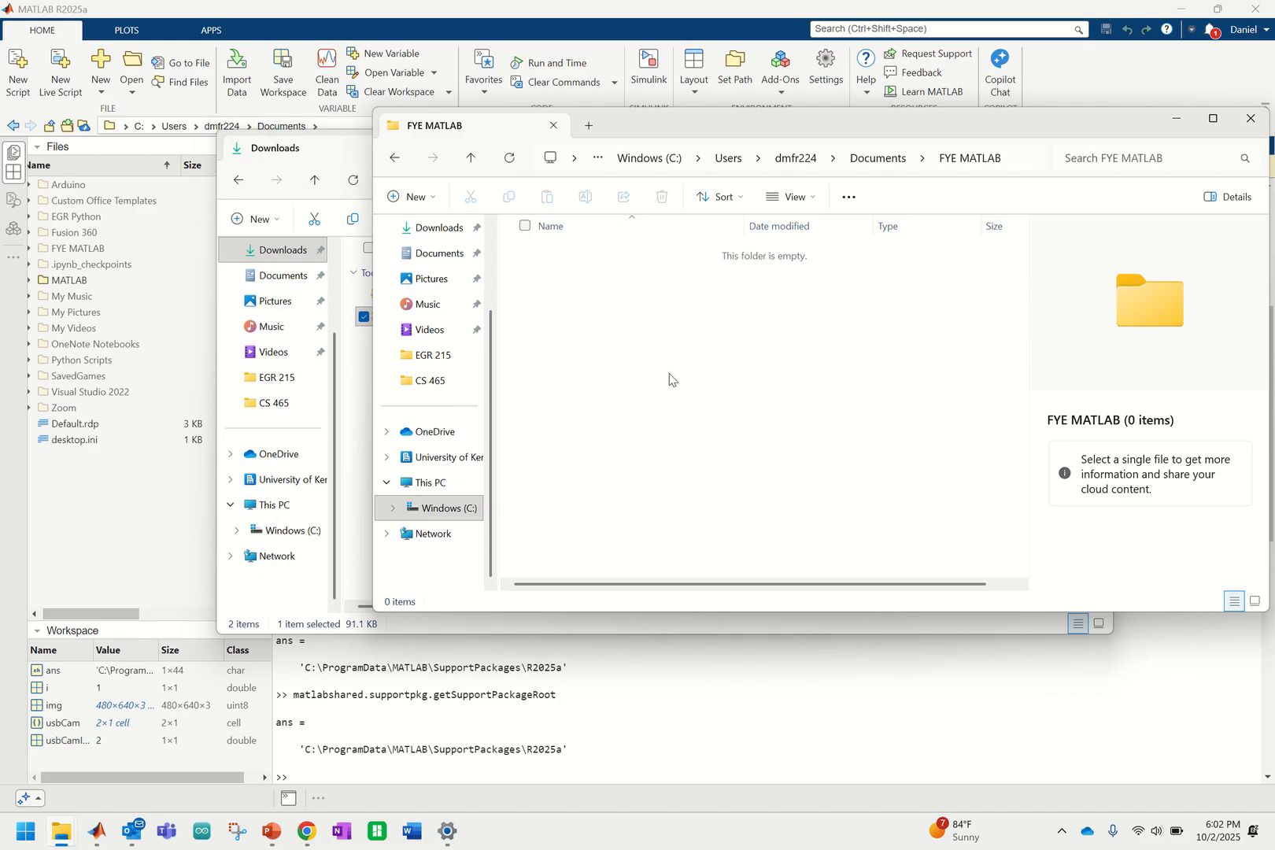
pyautogui.rightClick(575, 295)
pyautogui.moveTo(656, 425)
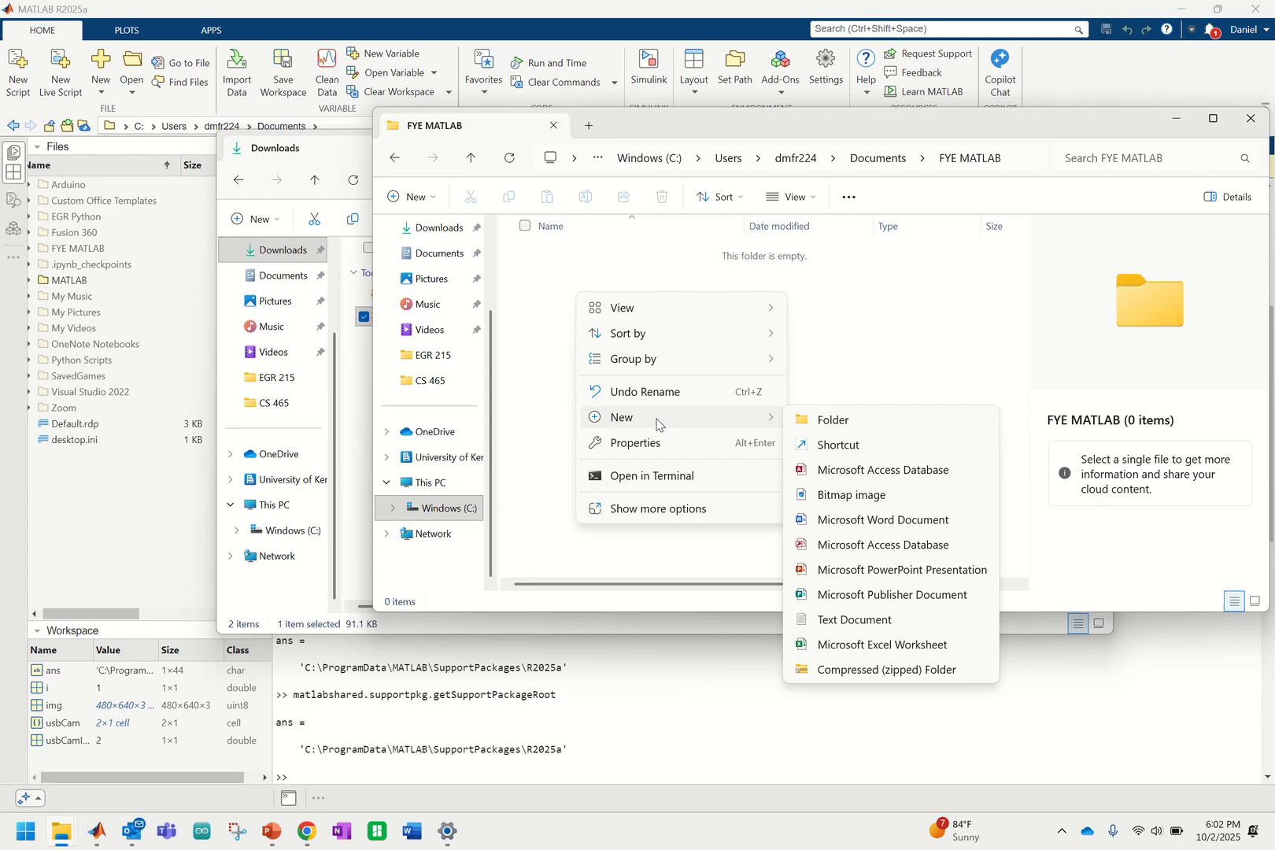
pyautogui.click(791, 420)
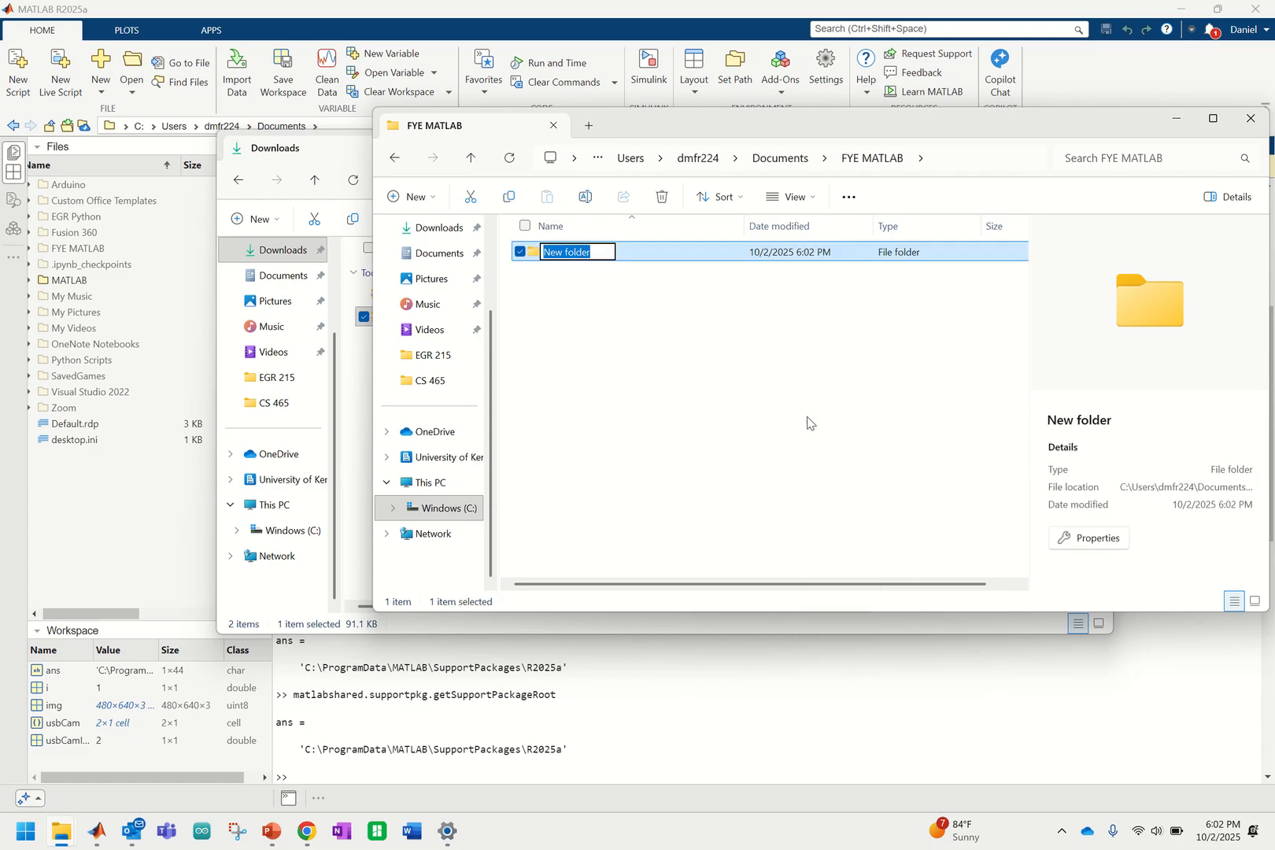
pyautogui.write('t')
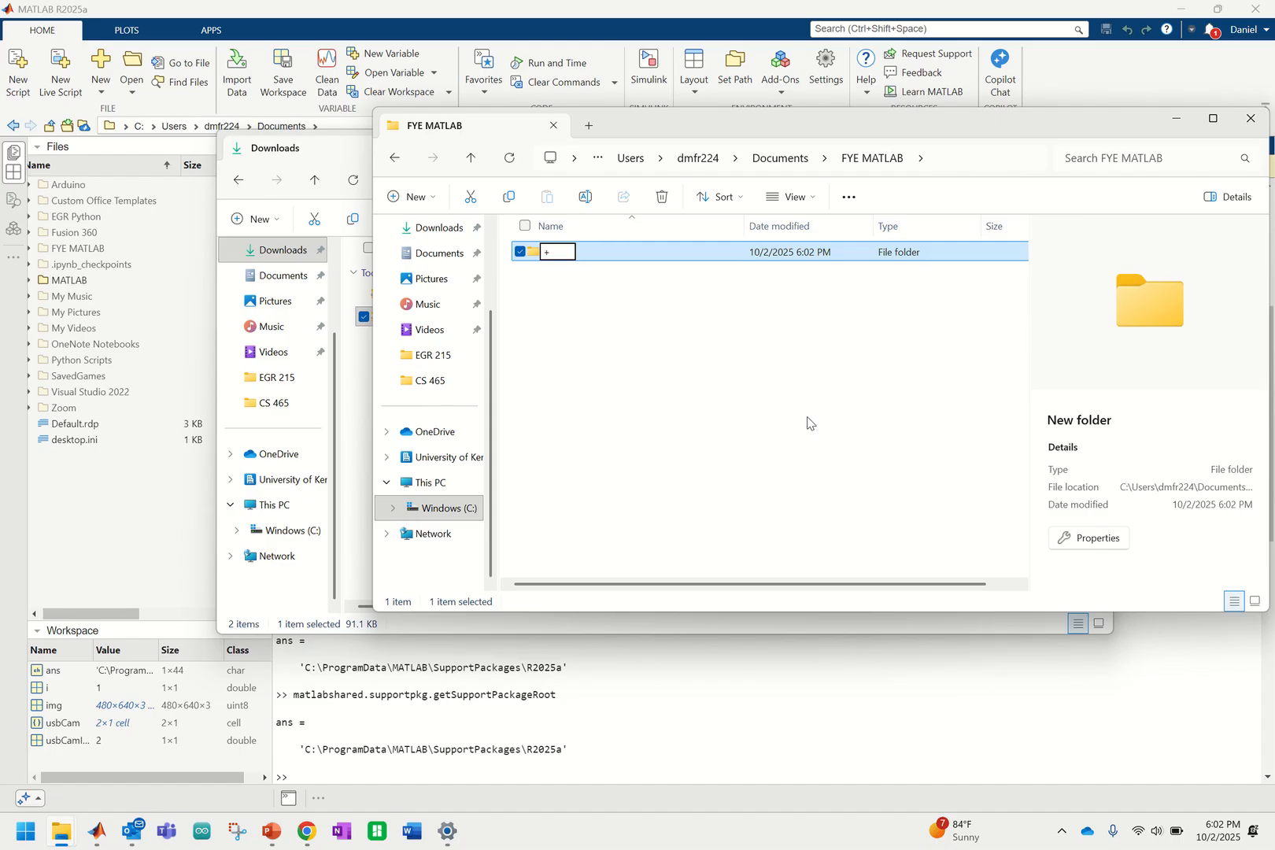
pyautogui.write('arduinioioaddons')
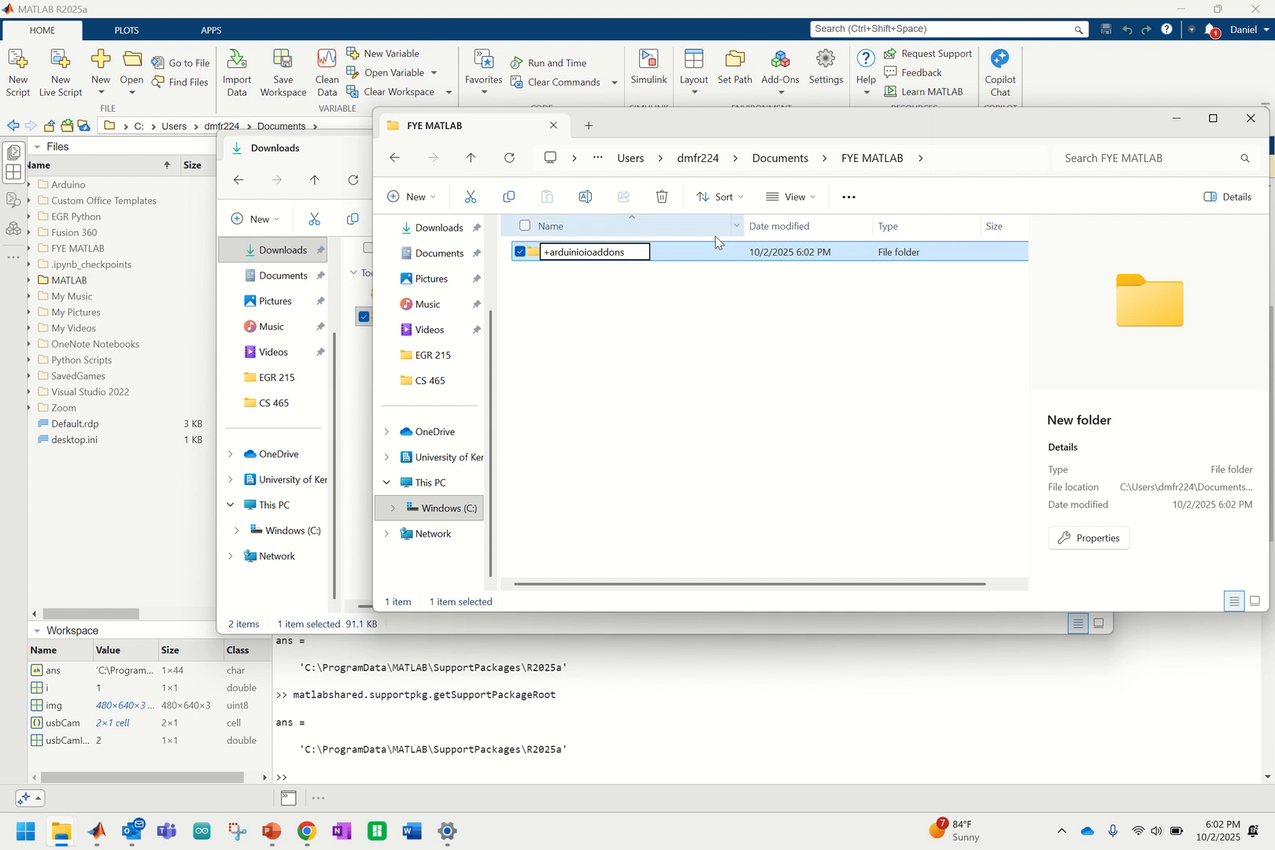
pyautogui.press('BackSpace')
pyautogui.press('BackSpace')
pyautogui.press('BackSpace')
pyautogui.press('BackSpace')
pyautogui.press('BackSpace')
pyautogui.press('BackSpace')
pyautogui.press('BackSpace')
pyautogui.press('BackSpace')
pyautogui.press('BackSpace')
pyautogui.press('BackSpace')
pyautogui.press('BackSpace')
pyautogui.press('BackSpace')
pyautogui.press('BackSpace')
pyautogui.press('BackSpace')
pyautogui.press('BackSpace')
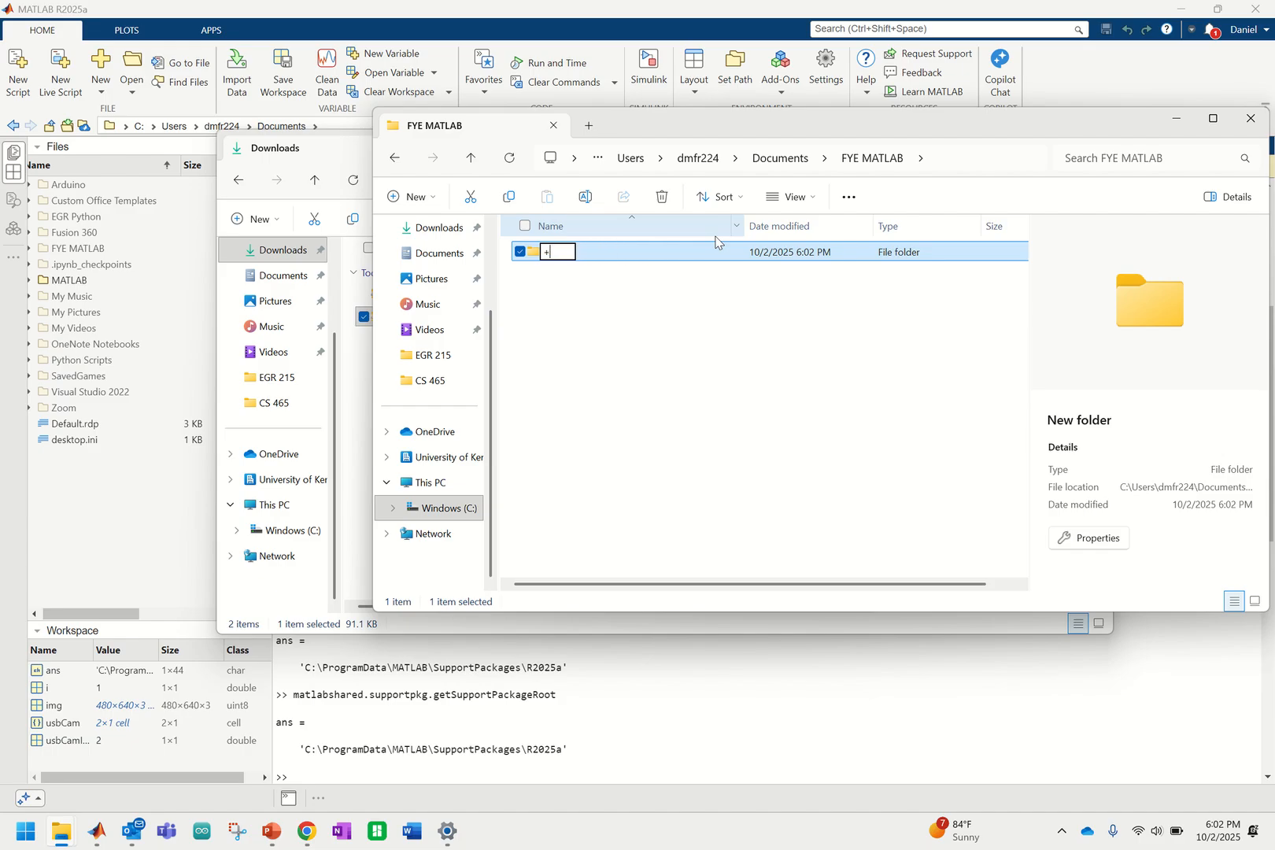
pyautogui.write('arduinoioaddons')
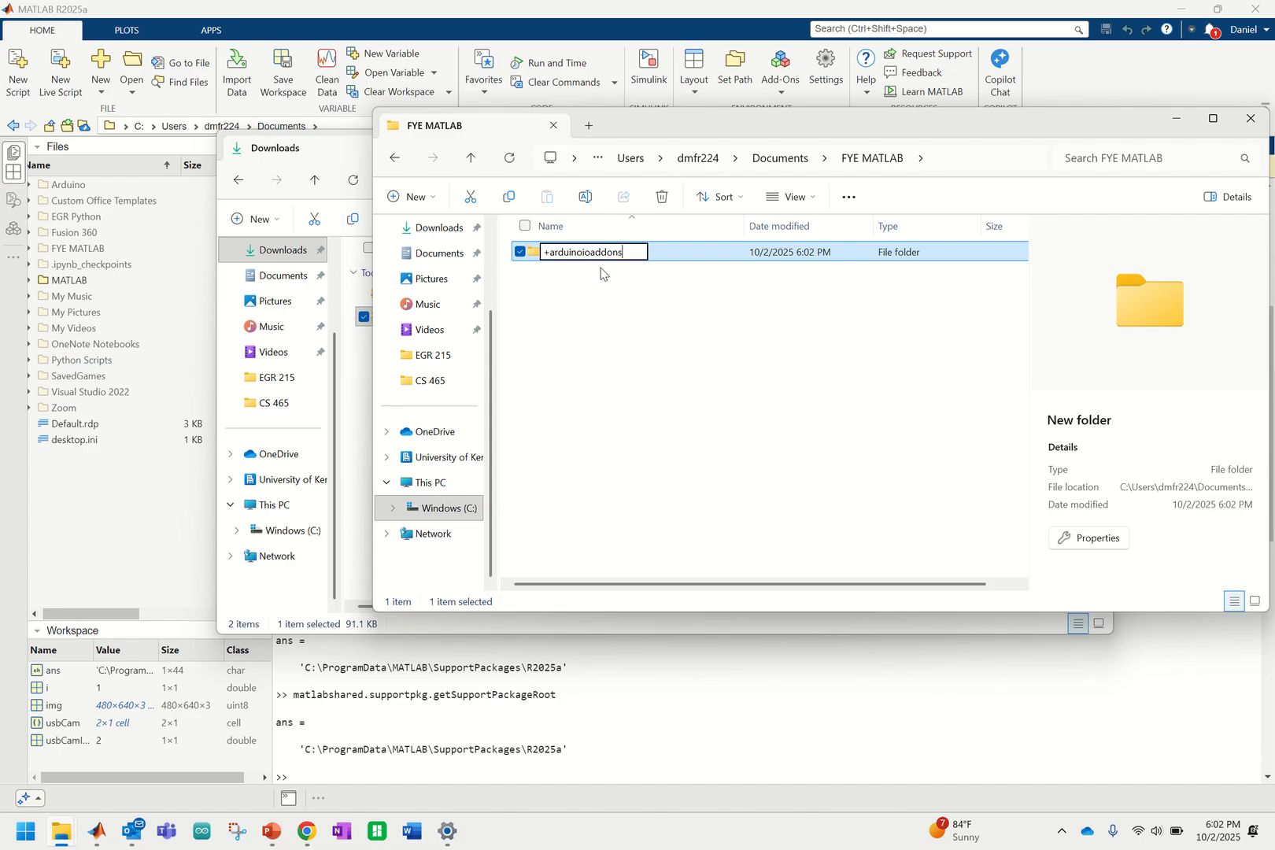
pyautogui.press('Return')
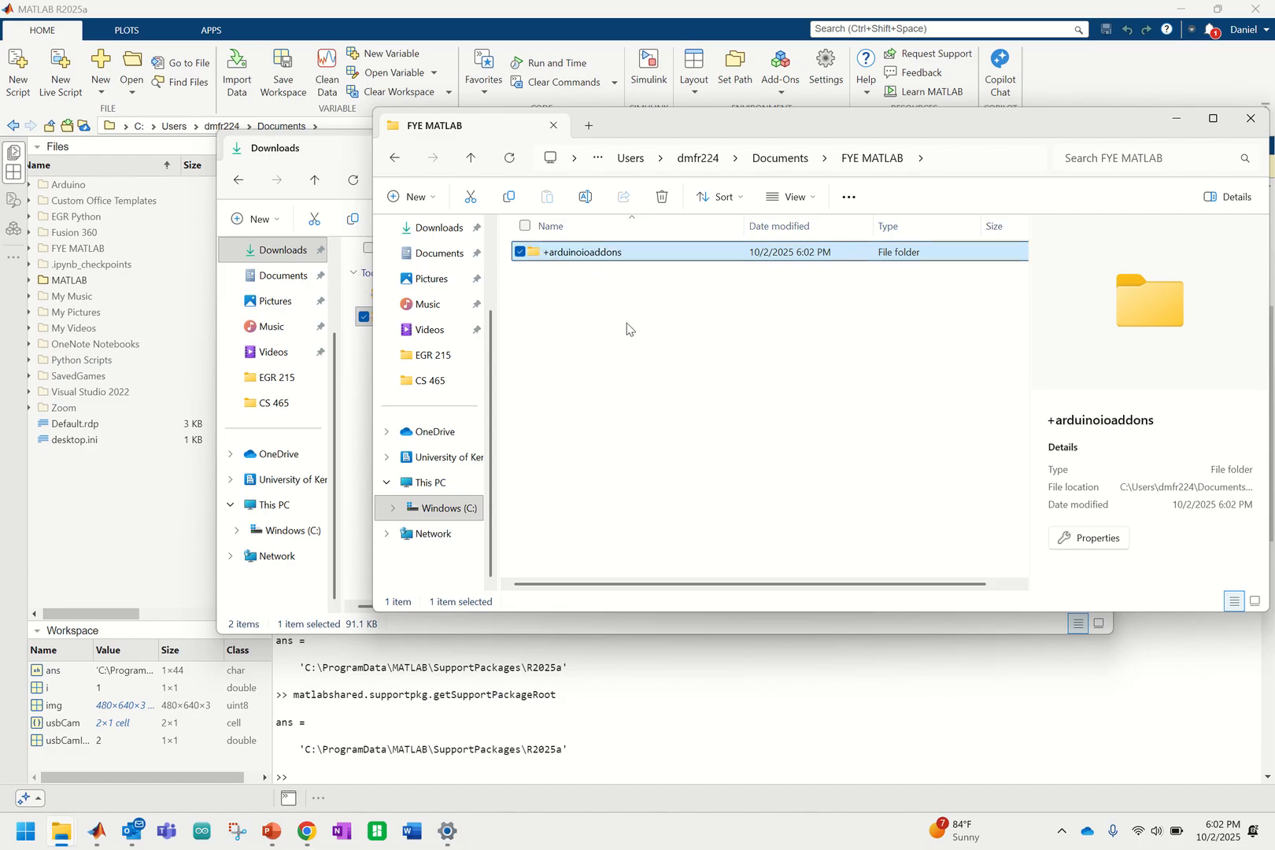
# Step: Create a subfolder named +AccelStepperAddon inside +arduinoioaddons and open it
pyautogui.doubleClick(593, 252)
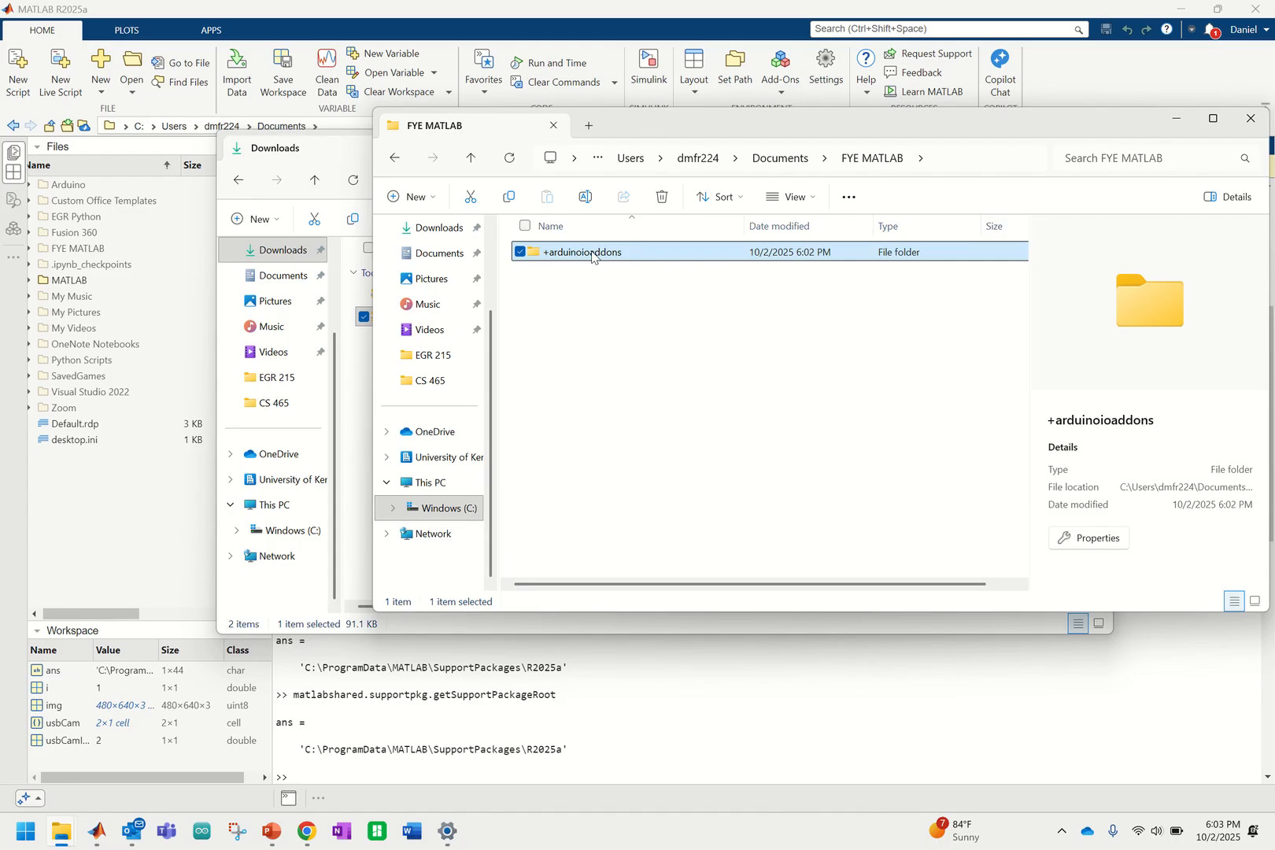
pyautogui.rightClick(620, 331)
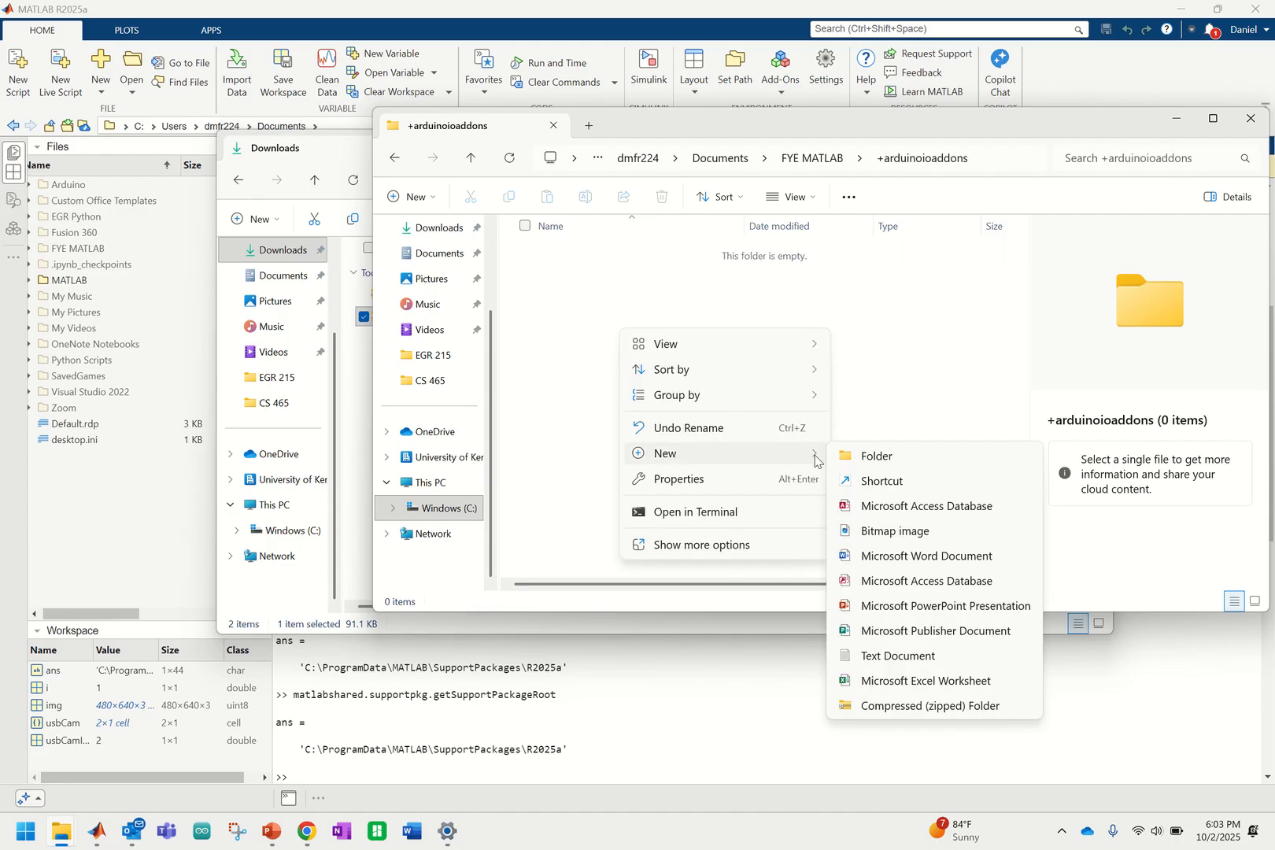
pyautogui.click(844, 461)
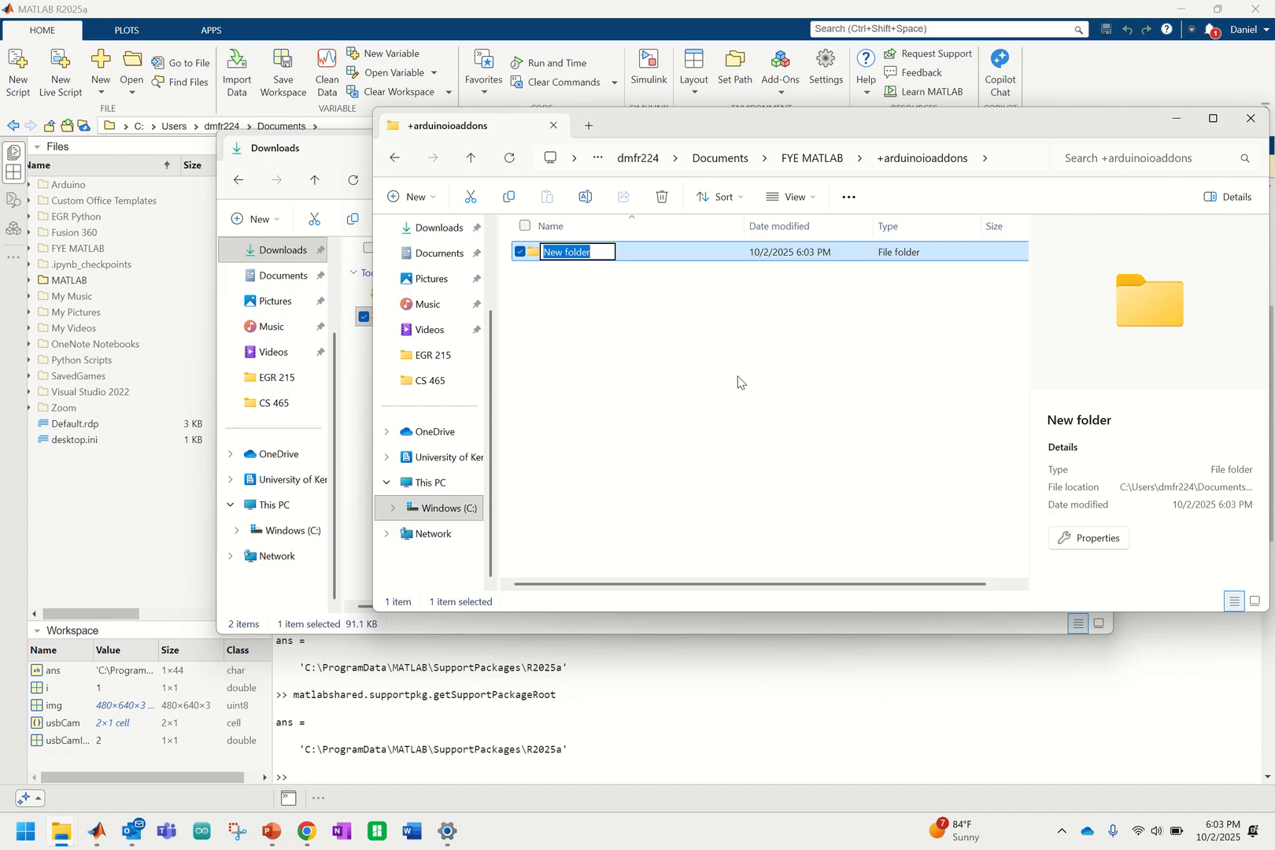
pyautogui.write('+Accel')
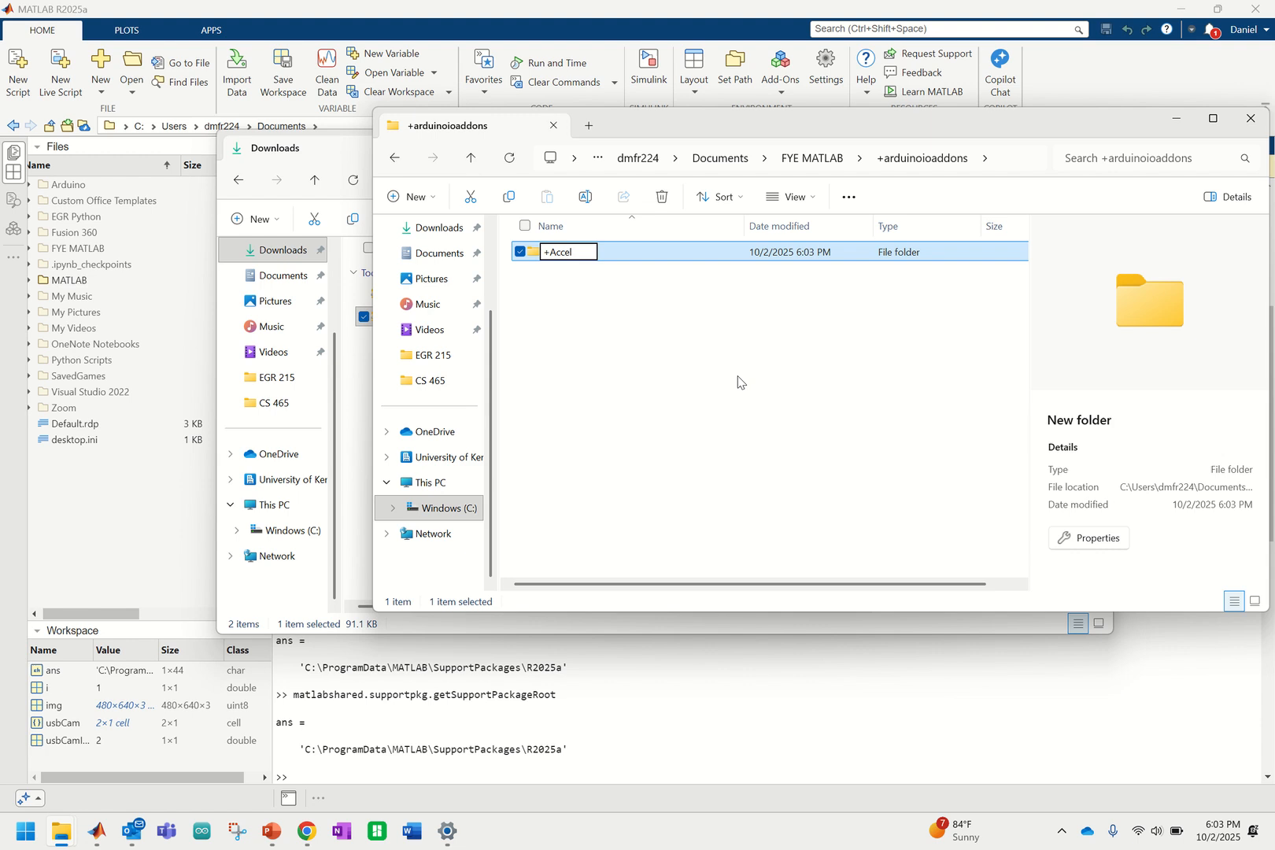
pyautogui.write('StepperAddon')
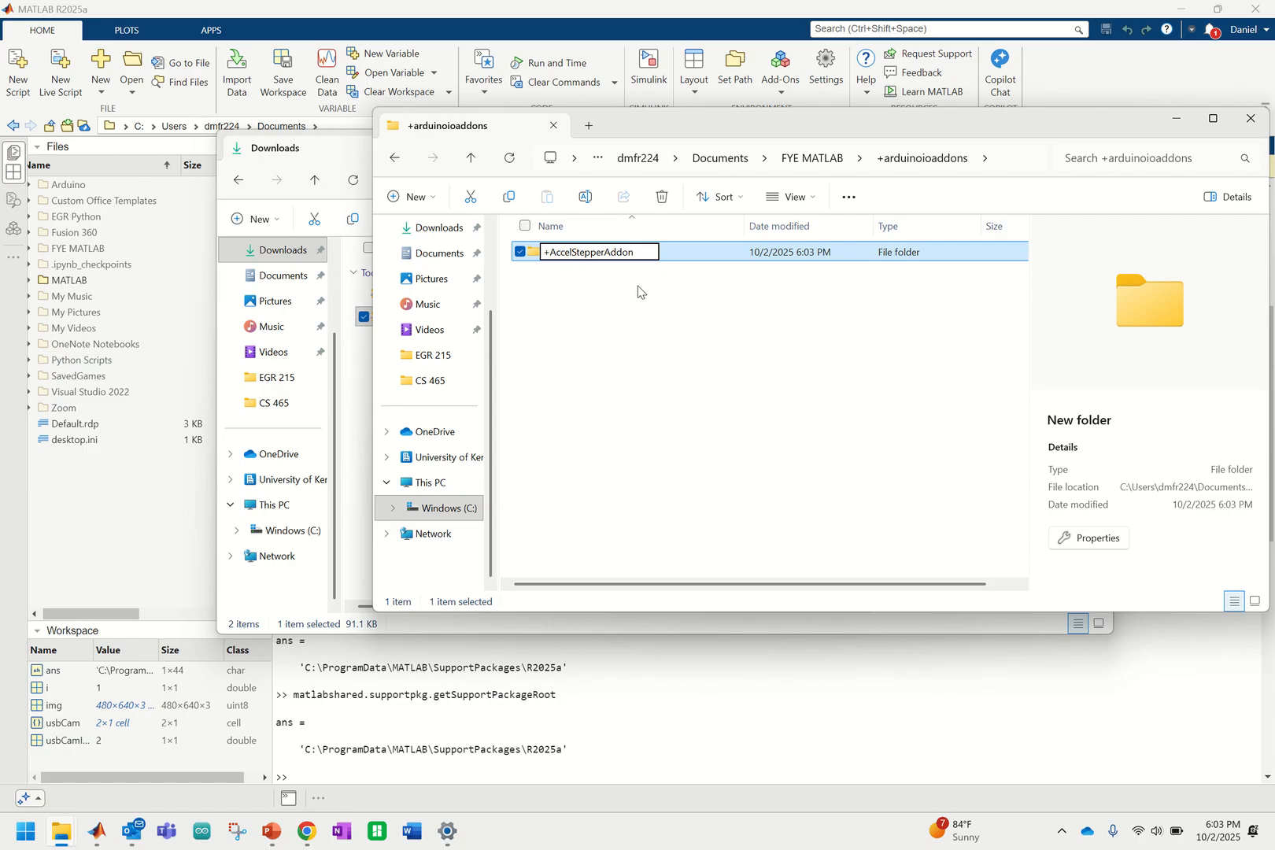
pyautogui.press('Return')
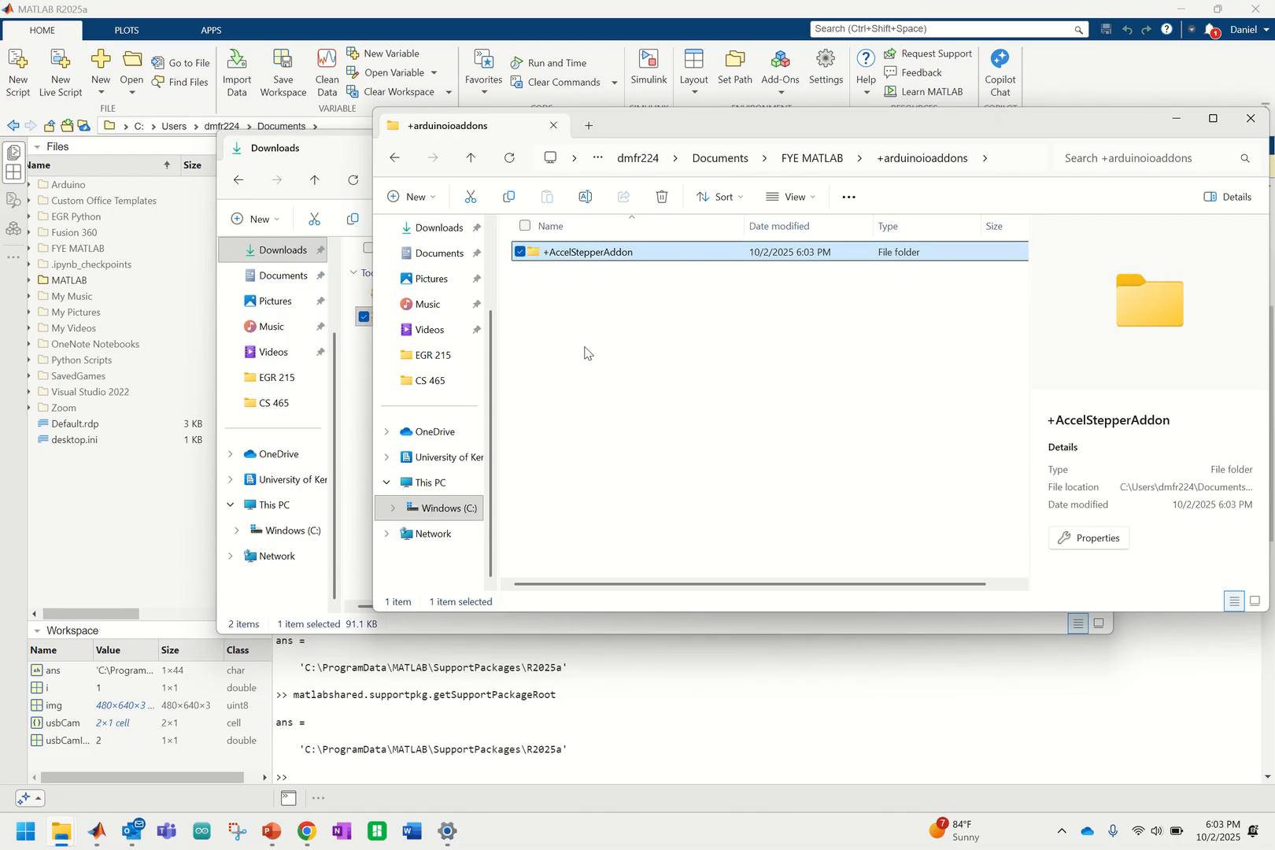
pyautogui.doubleClick(607, 258)
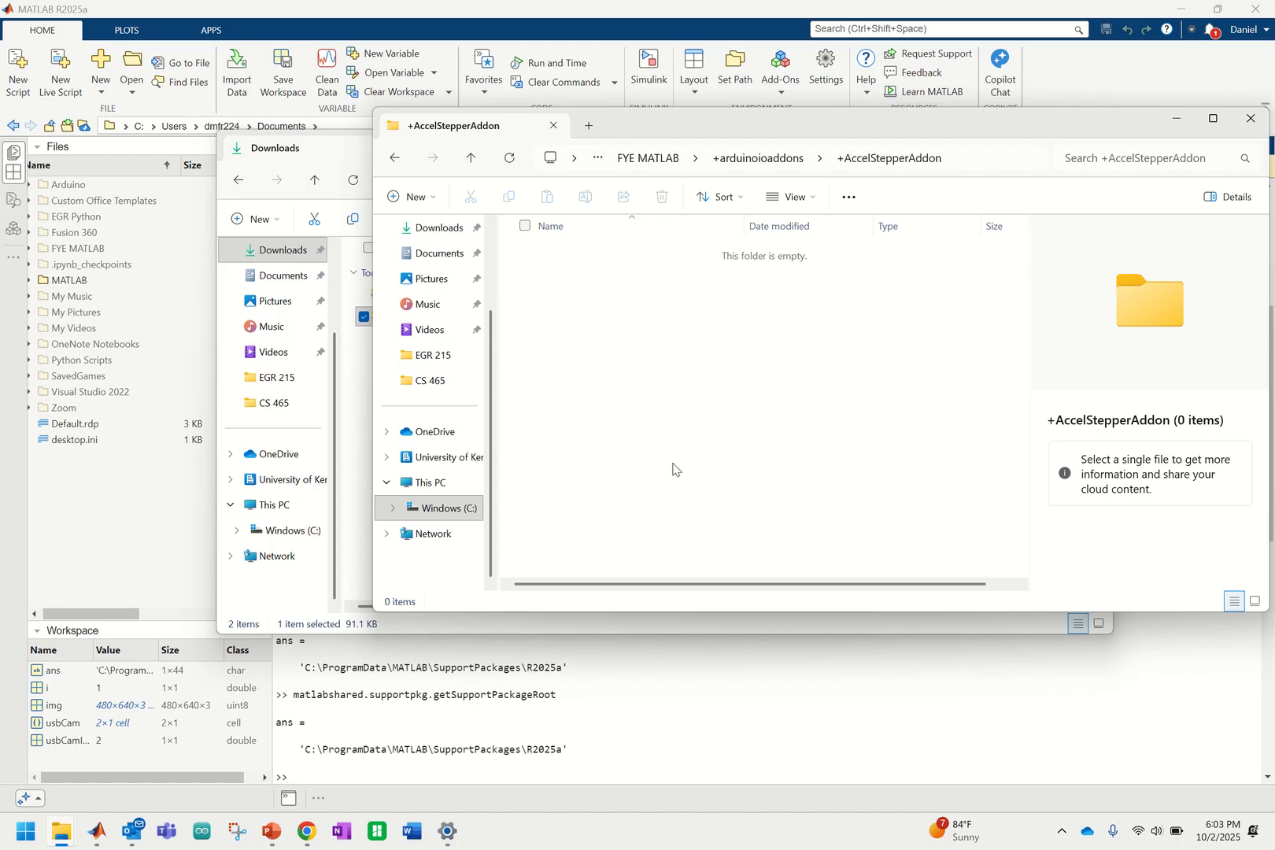
# Step: Start extracting AccelStepperAddon.zip from the Downloads folder and browse for its destination
pyautogui.click(439, 228)
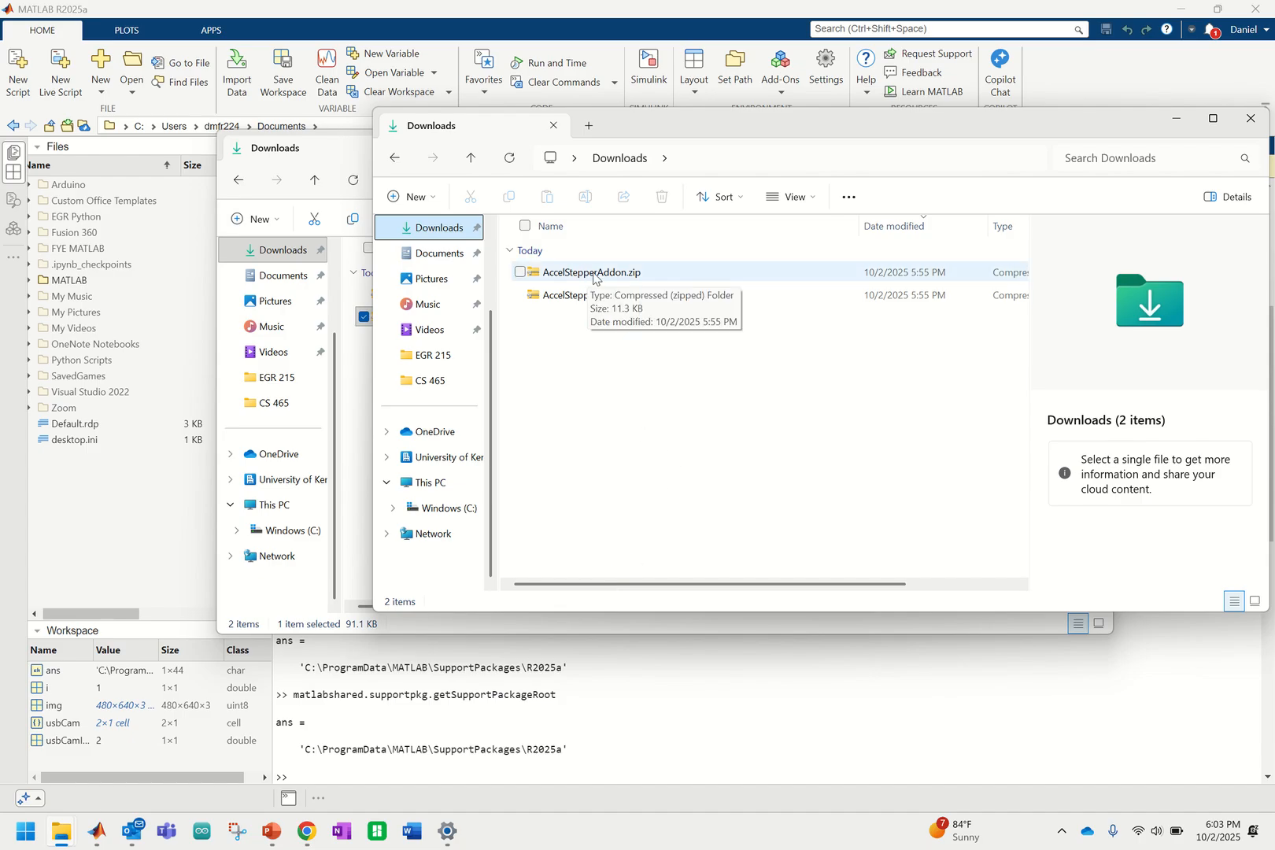
pyautogui.click(598, 273)
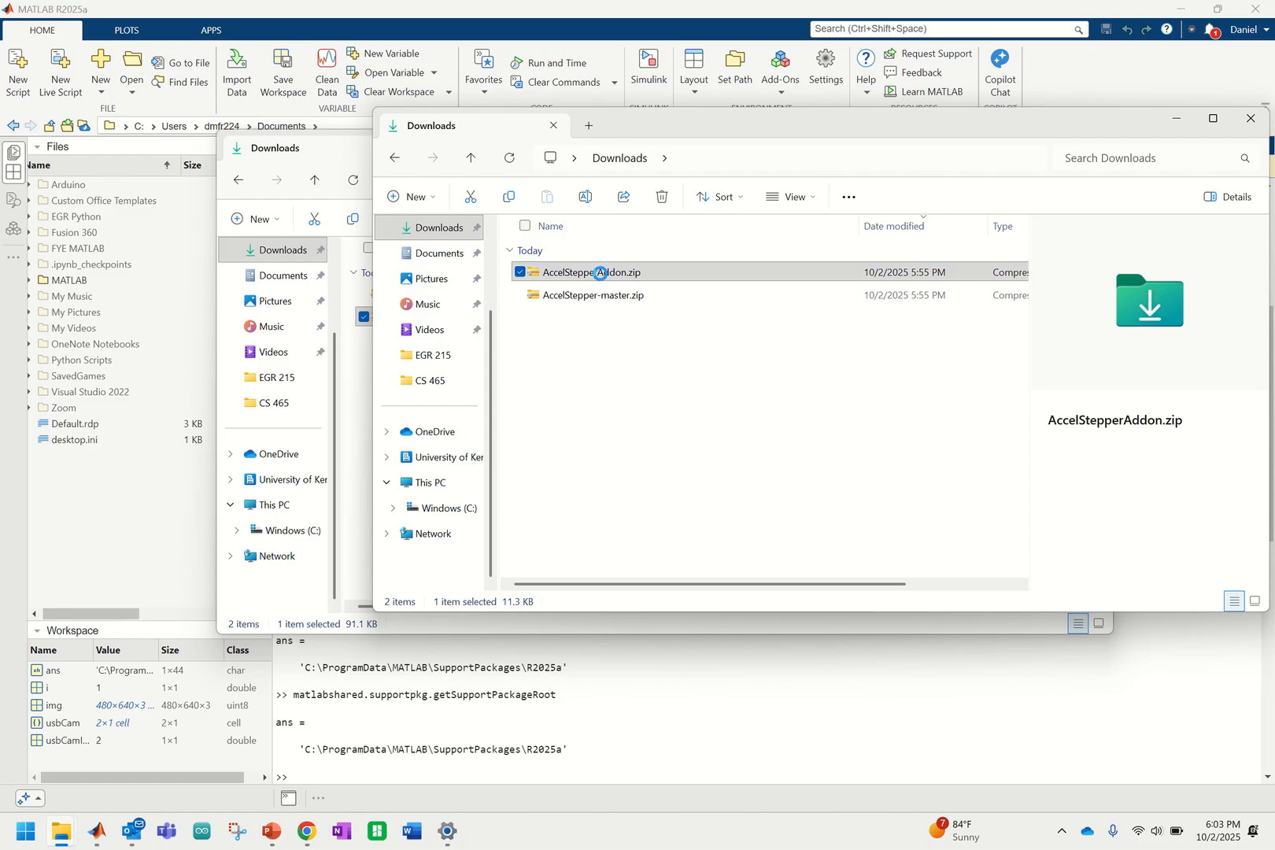
pyautogui.rightClick(602, 275)
pyautogui.click(665, 491)
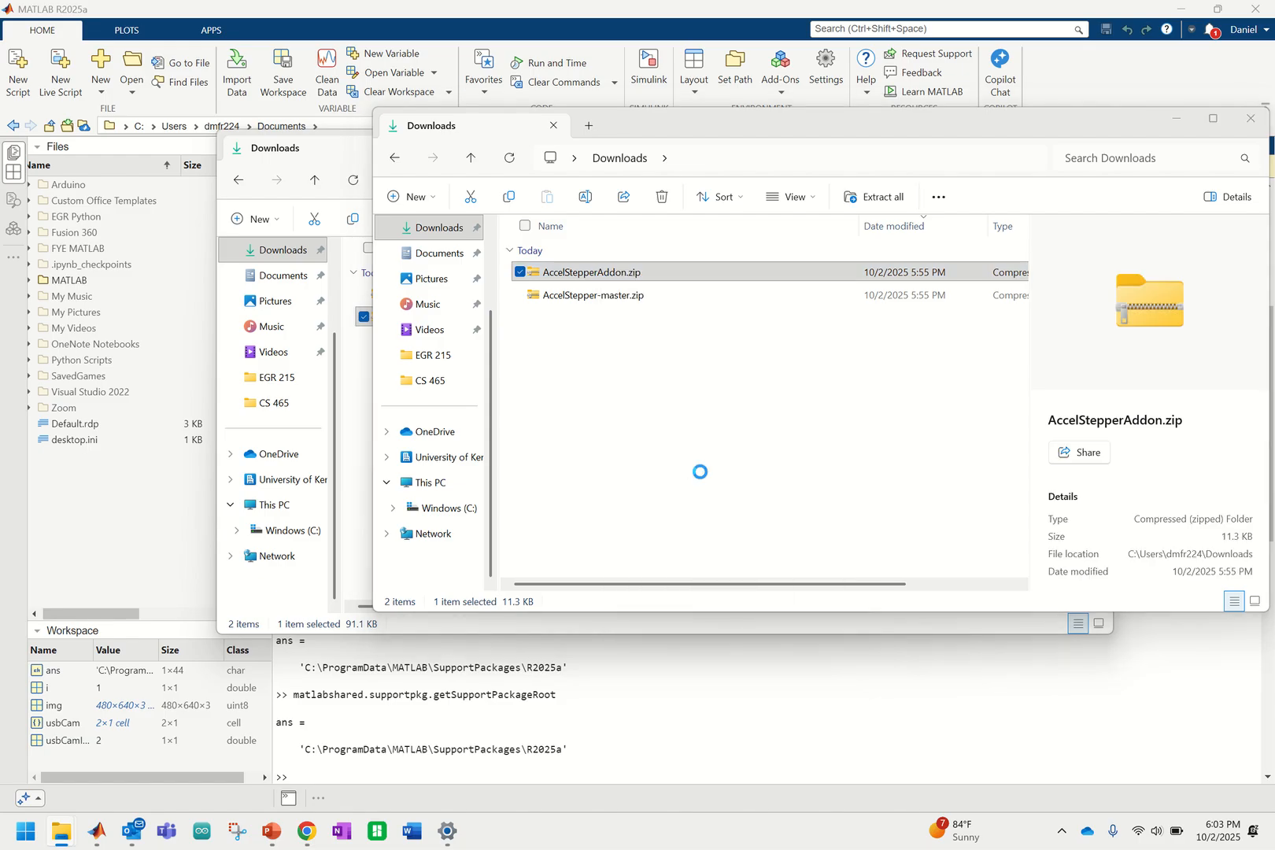
pyautogui.click(806, 338)
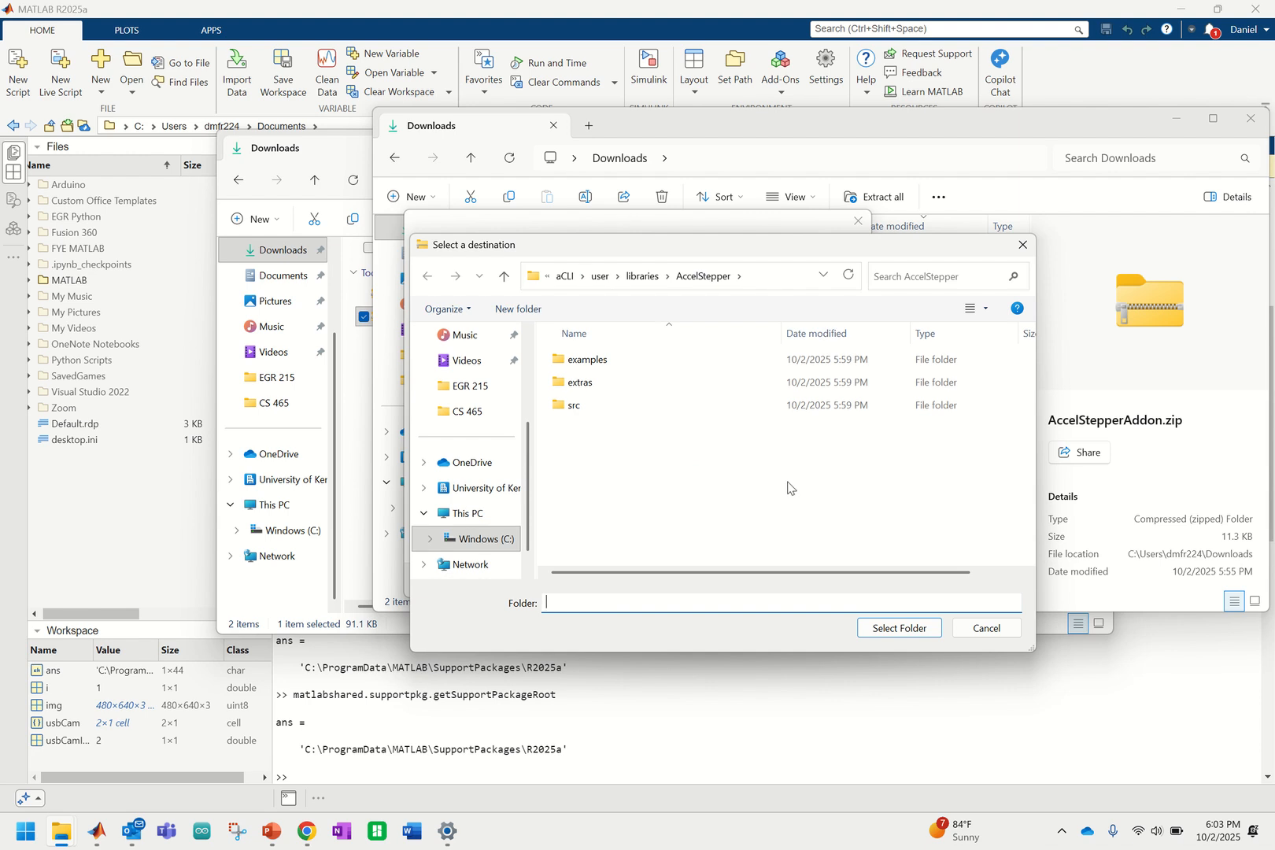
# Step: Browse the extraction destination to the Windows (C:) drive's Users folder and open Documents in the current user's profile
pyautogui.click(468, 513)
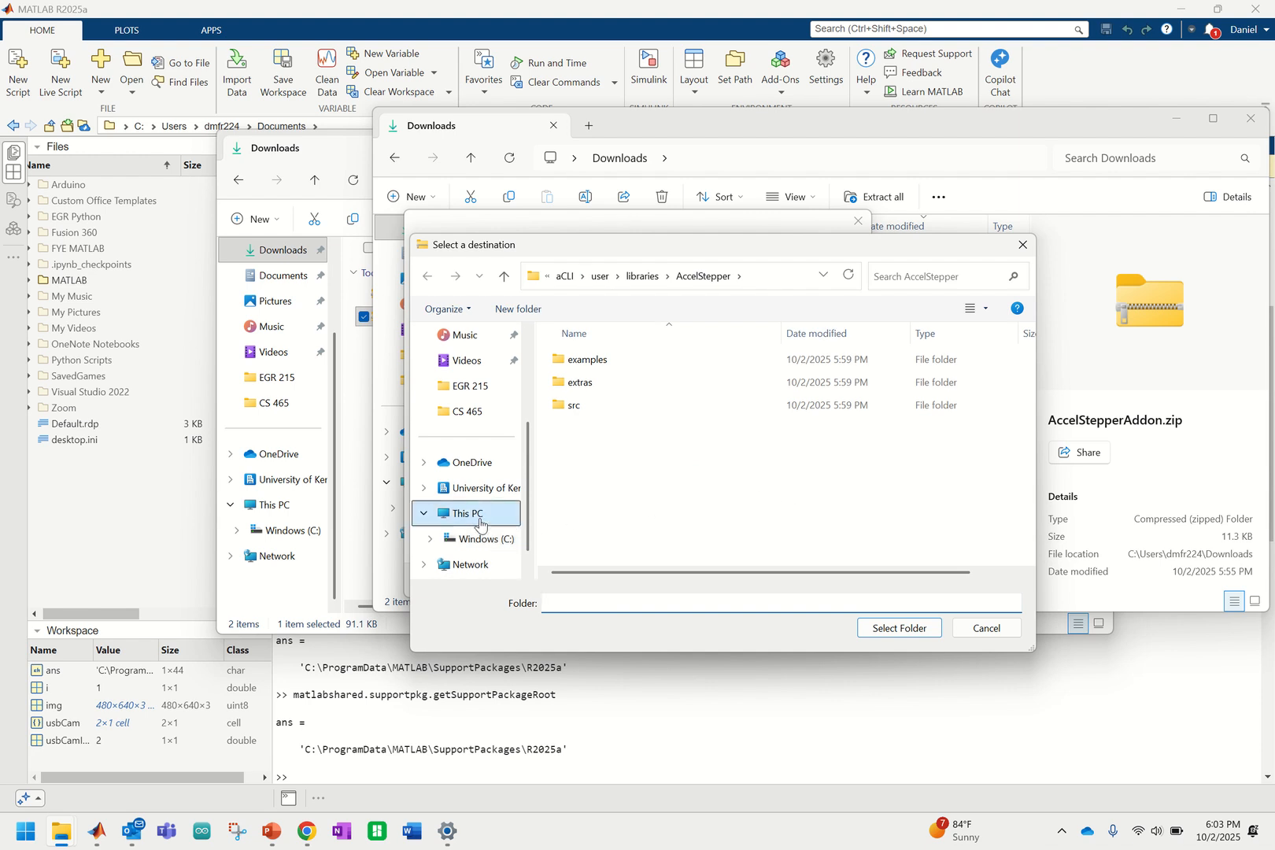
pyautogui.doubleClick(640, 381)
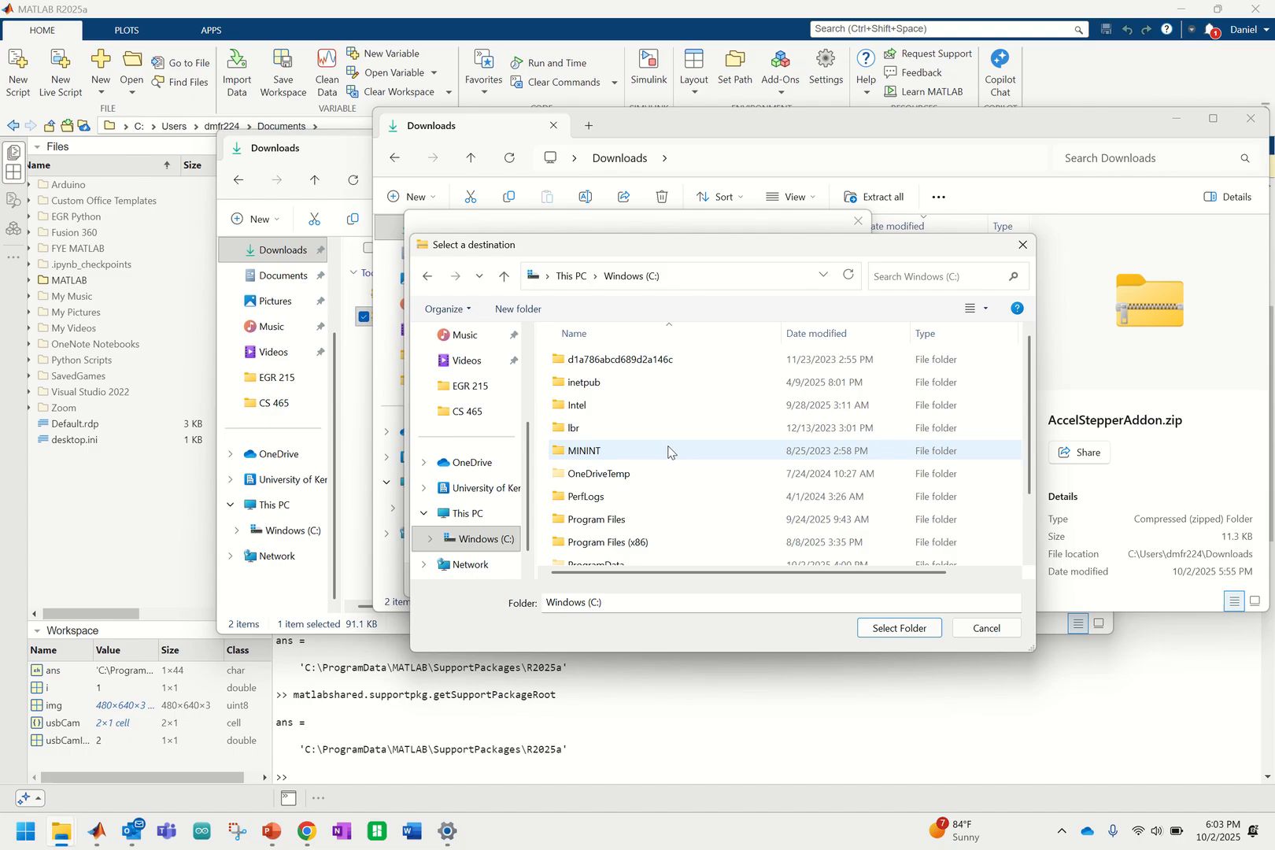
pyautogui.scroll(-3, 643, 476)
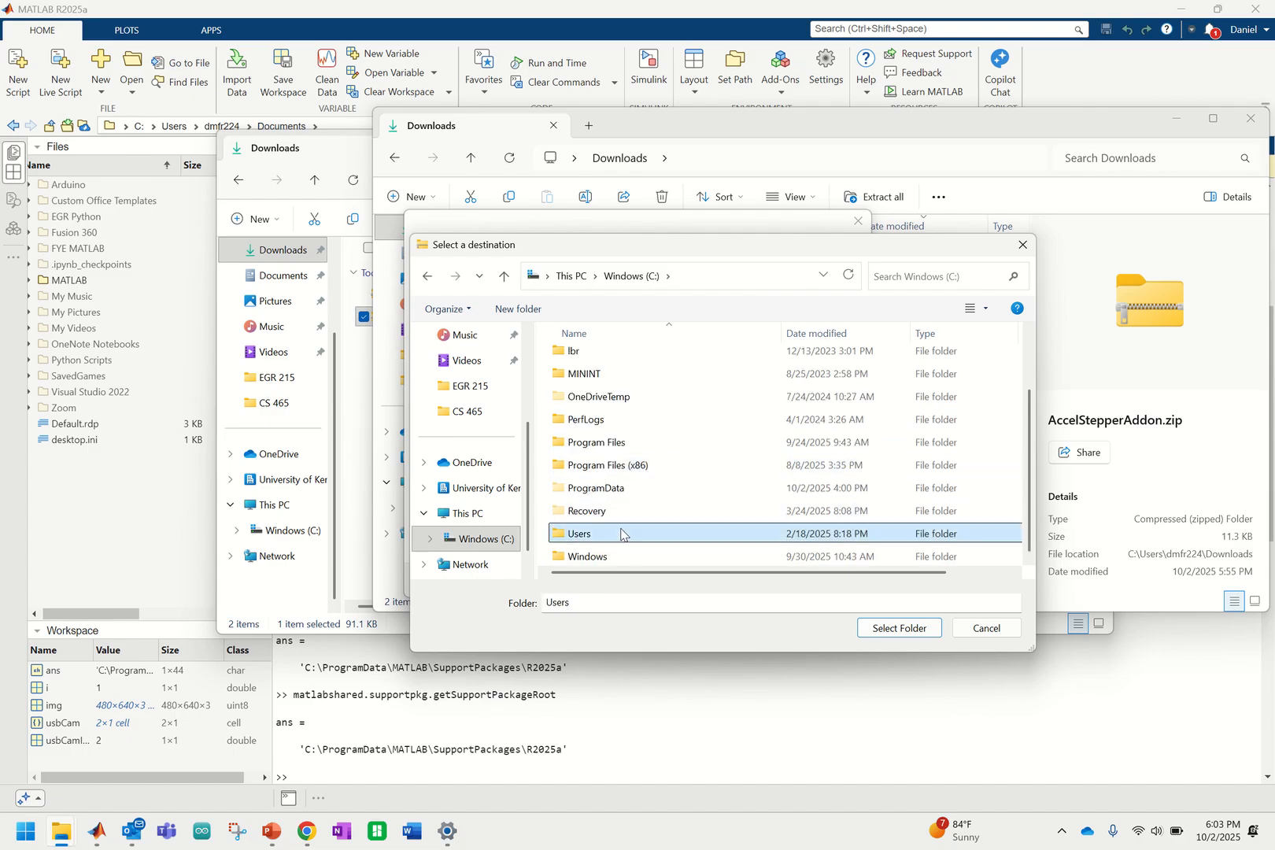
pyautogui.doubleClick(629, 533)
pyautogui.doubleClick(626, 405)
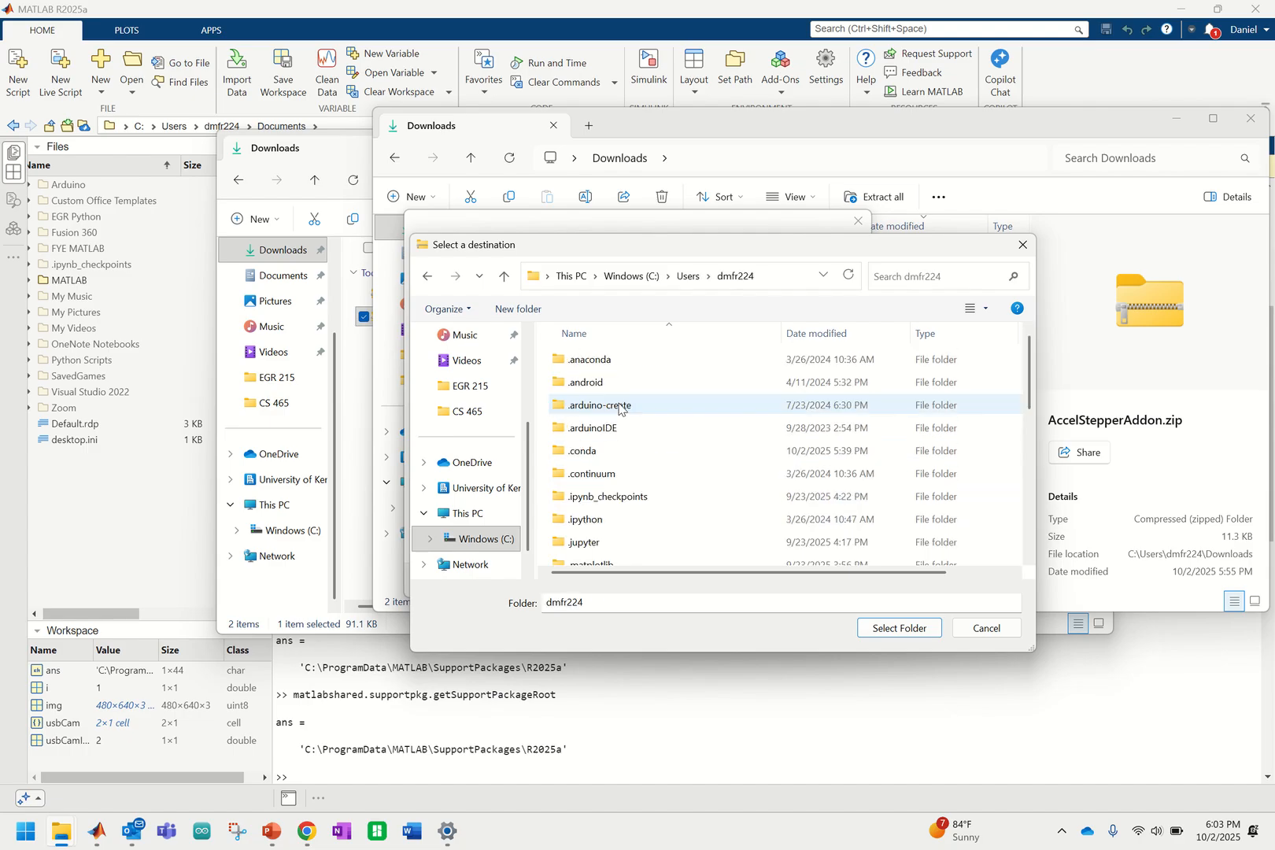
pyautogui.scroll(-3, 631, 445)
pyautogui.scroll(-1, 629, 453)
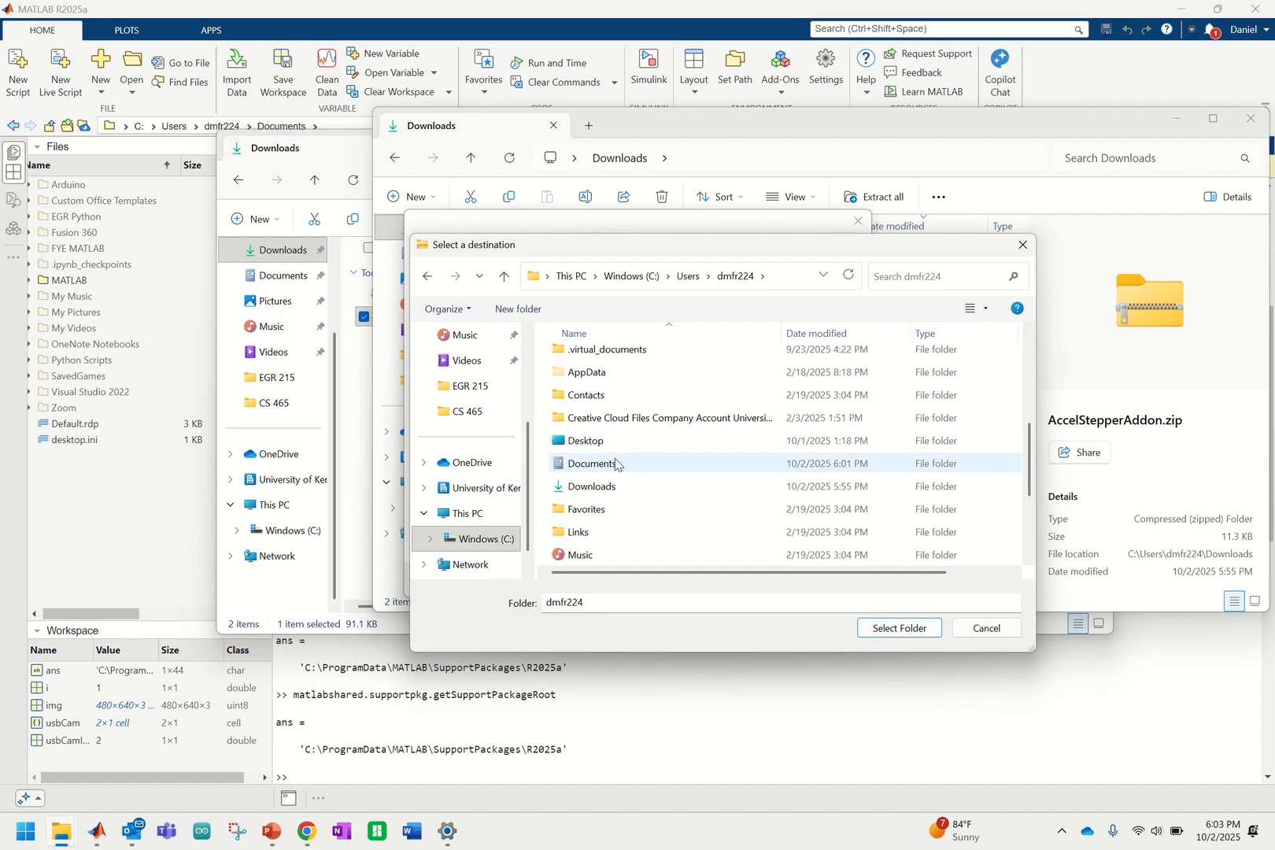
pyautogui.doubleClick(617, 464)
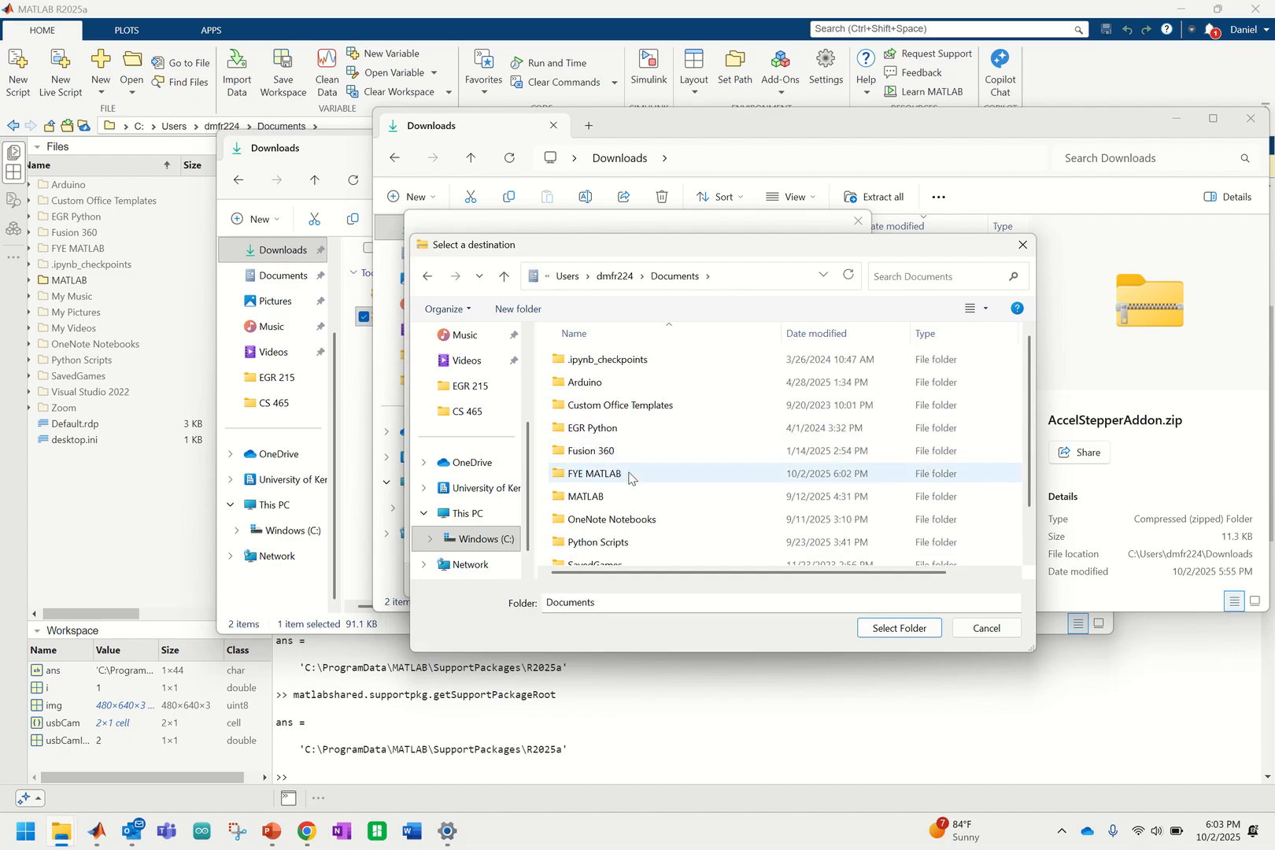
# Step: Choose FYE MATLAB\+arduinoioaddons\+AccelStepperAddon as the destination, extract the archive into it and close the window showing the extracted files
pyautogui.doubleClick(630, 475)
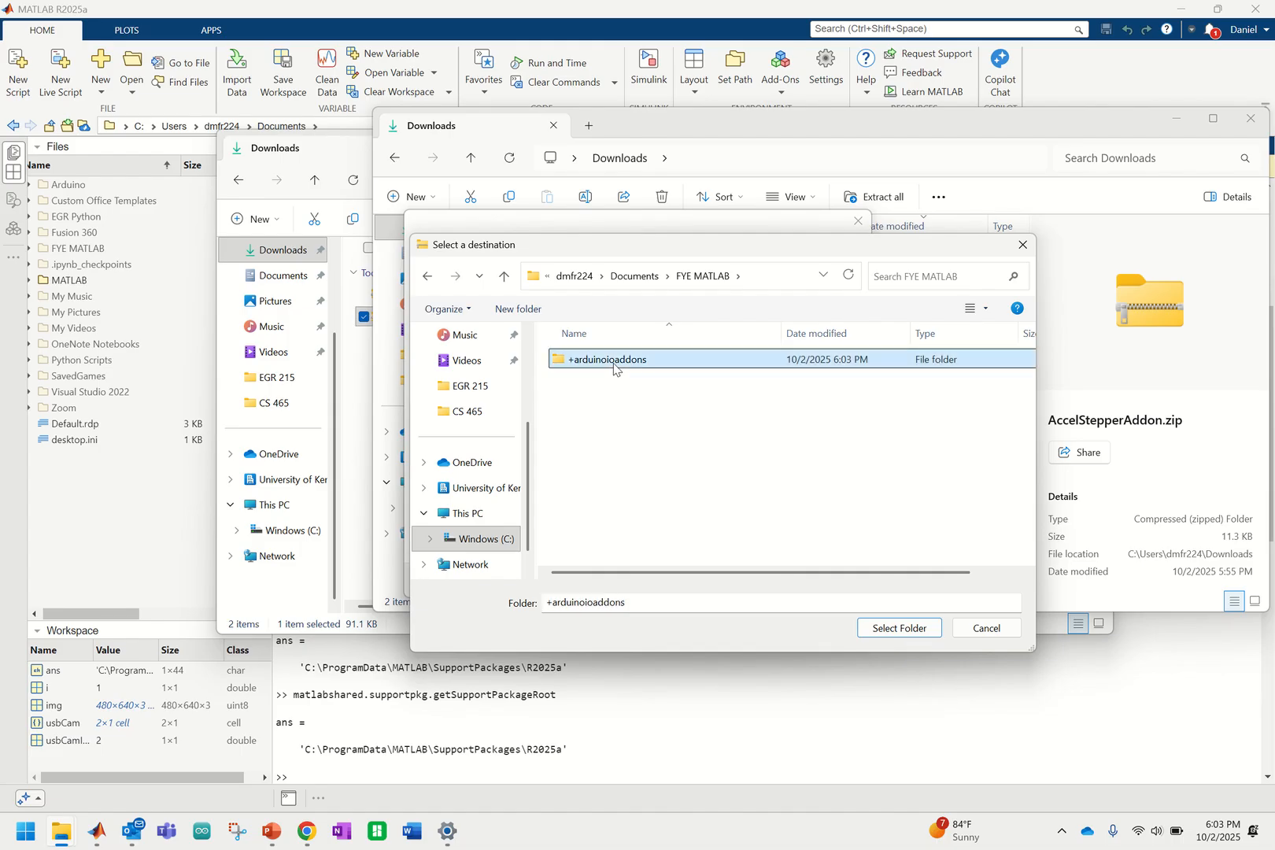
pyautogui.doubleClick(617, 370)
pyautogui.click(609, 366)
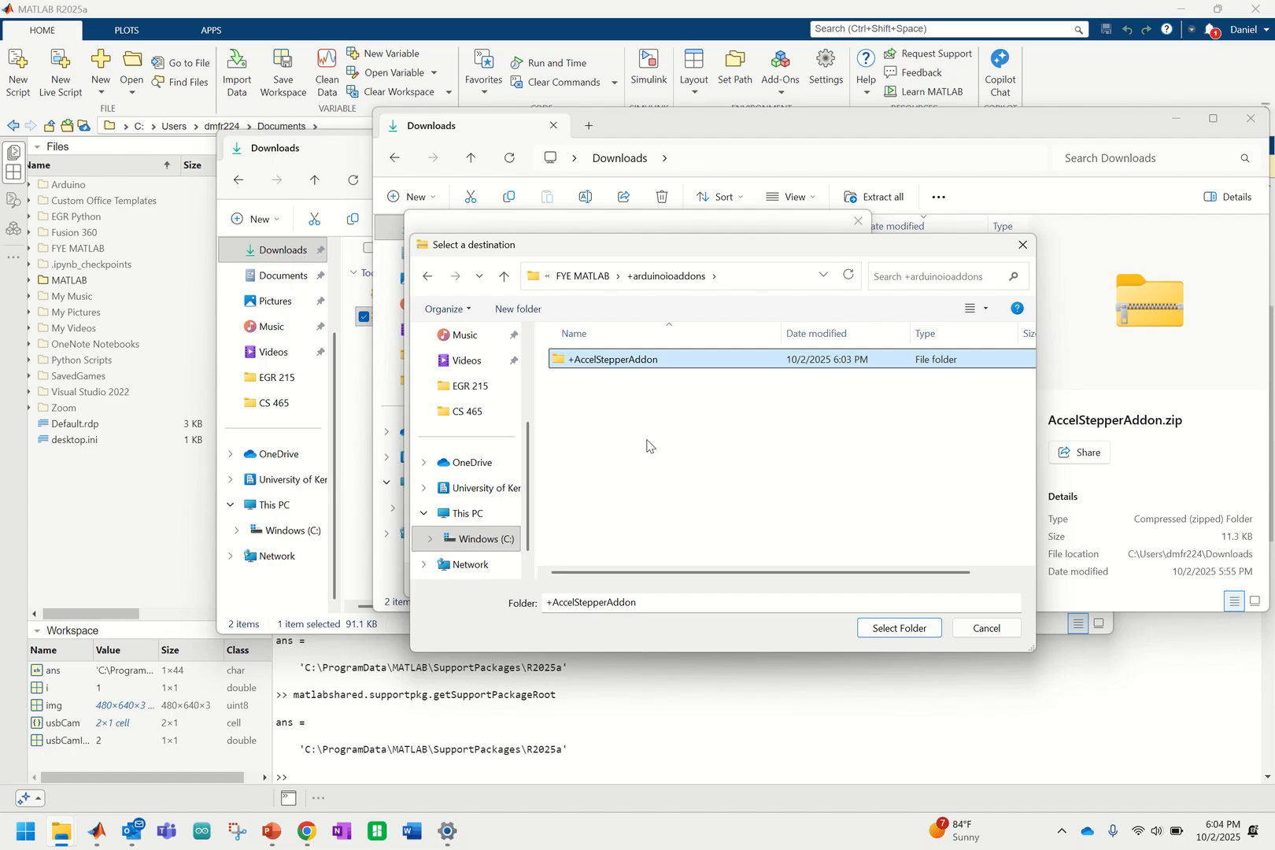
pyautogui.click(893, 629)
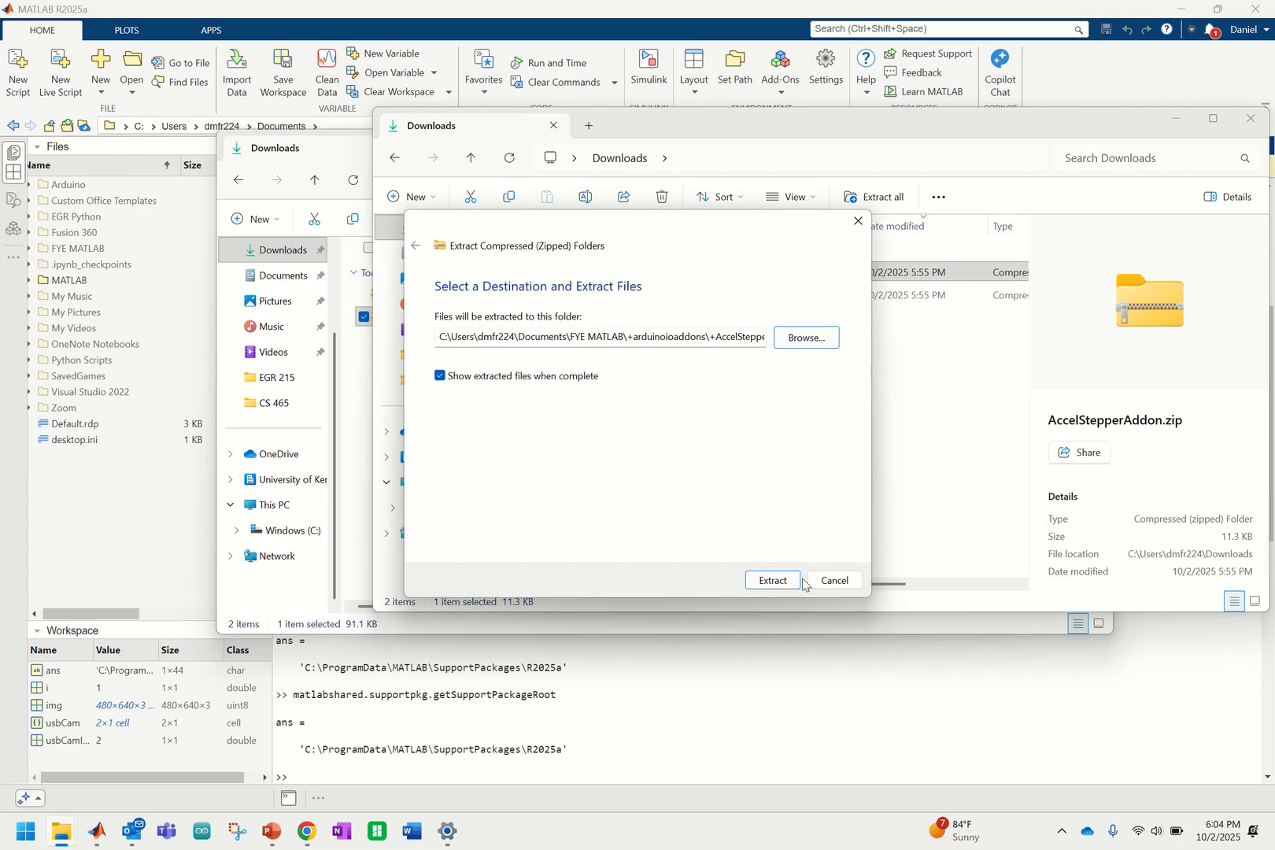
pyautogui.click(773, 580)
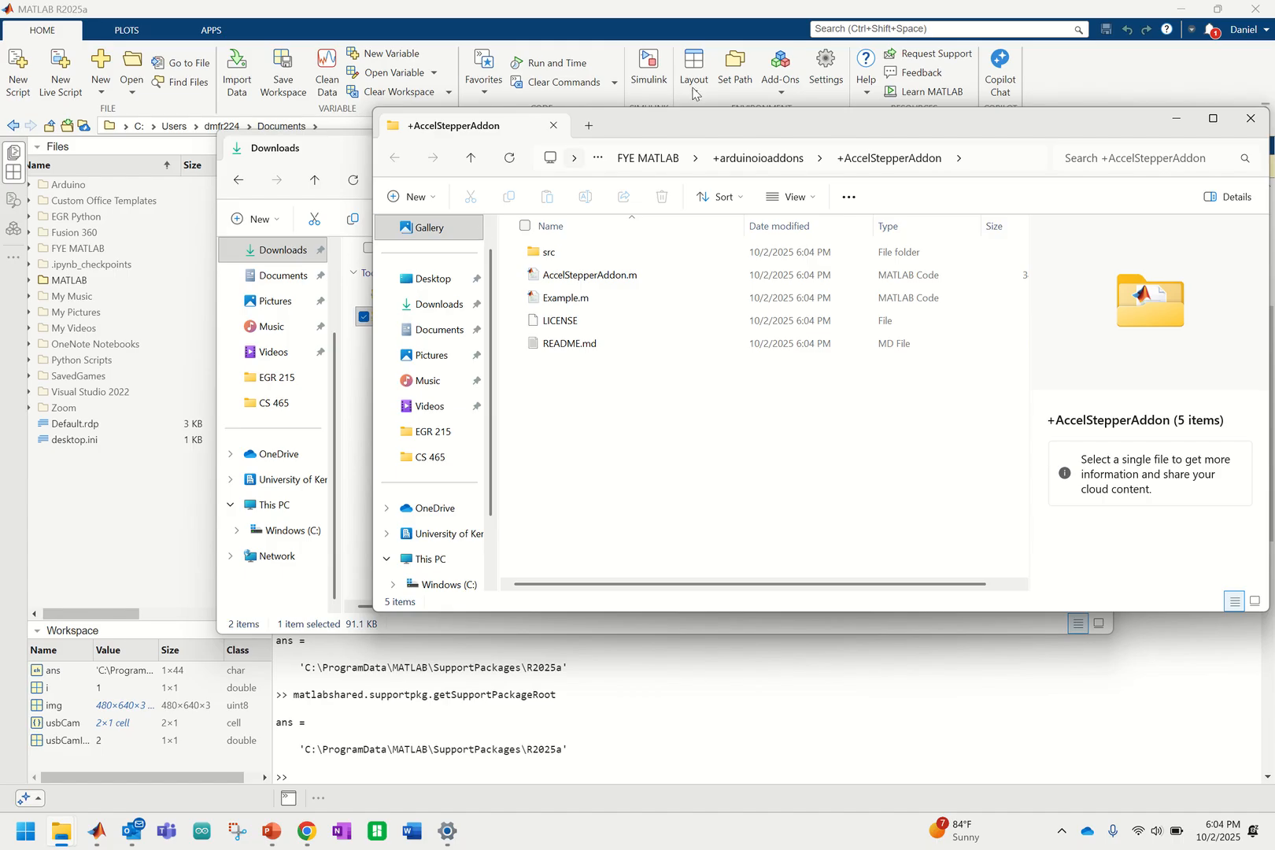
pyautogui.click(1251, 125)
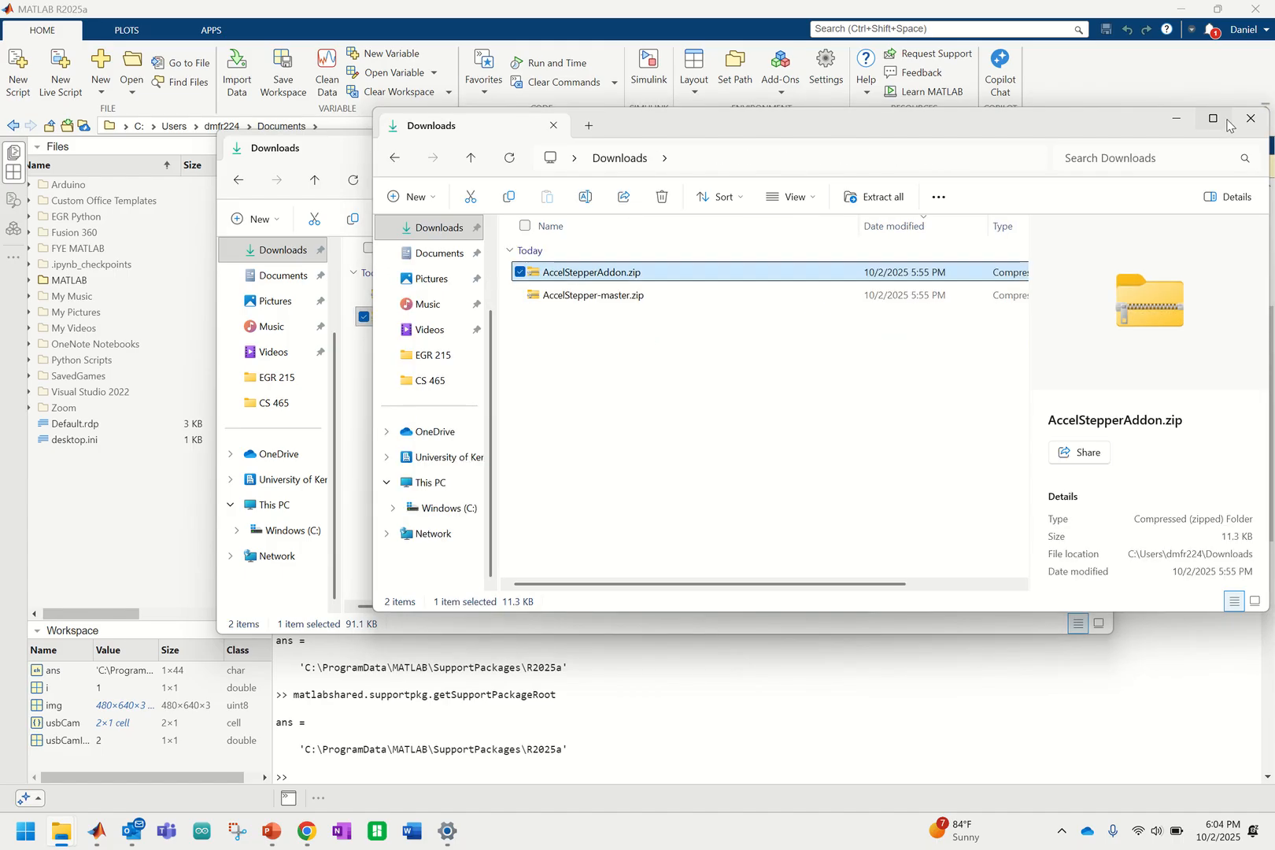
# Step: Close both Downloads windows and browse MATLAB's current folder from the C: drive's Users folder into the current user's profile
pyautogui.click(1250, 124)
pyautogui.click(1092, 141)
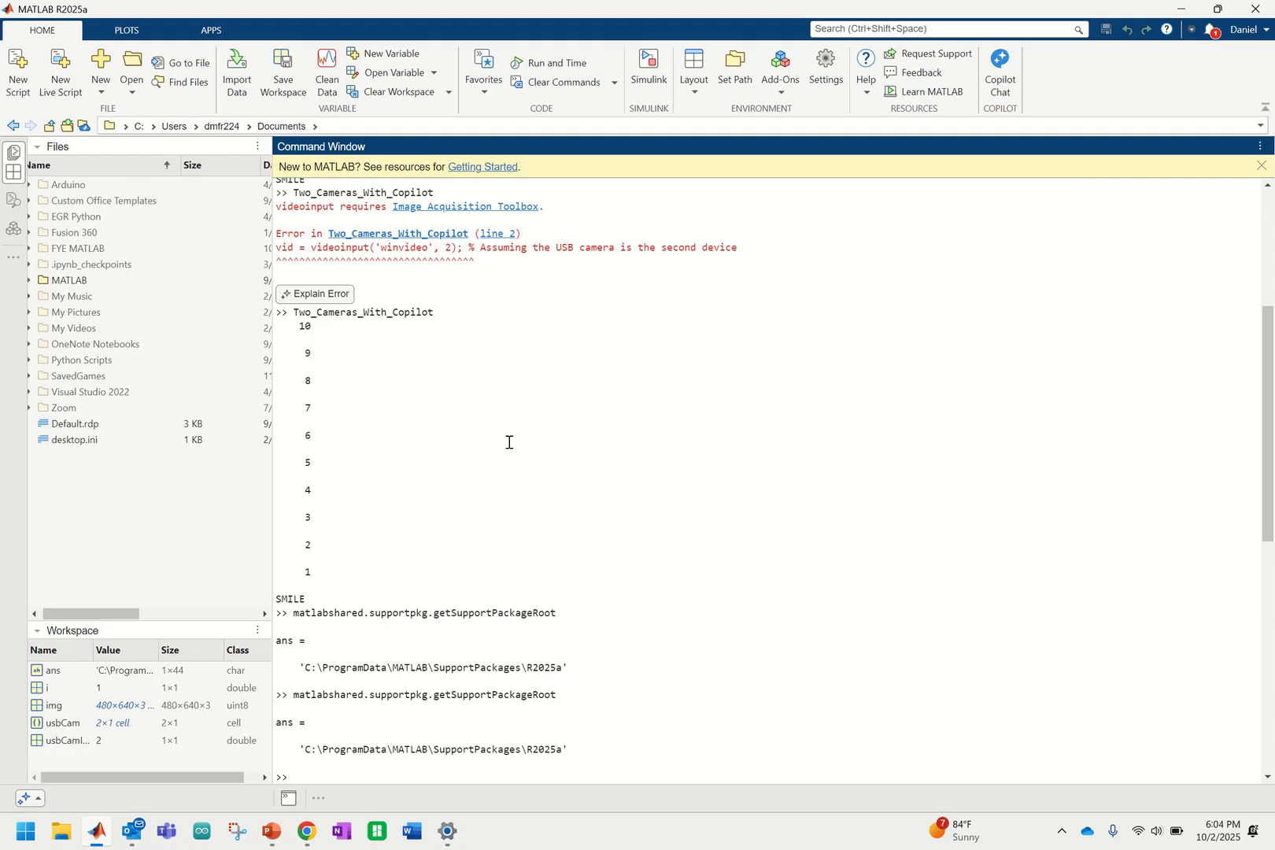
pyautogui.click(154, 127)
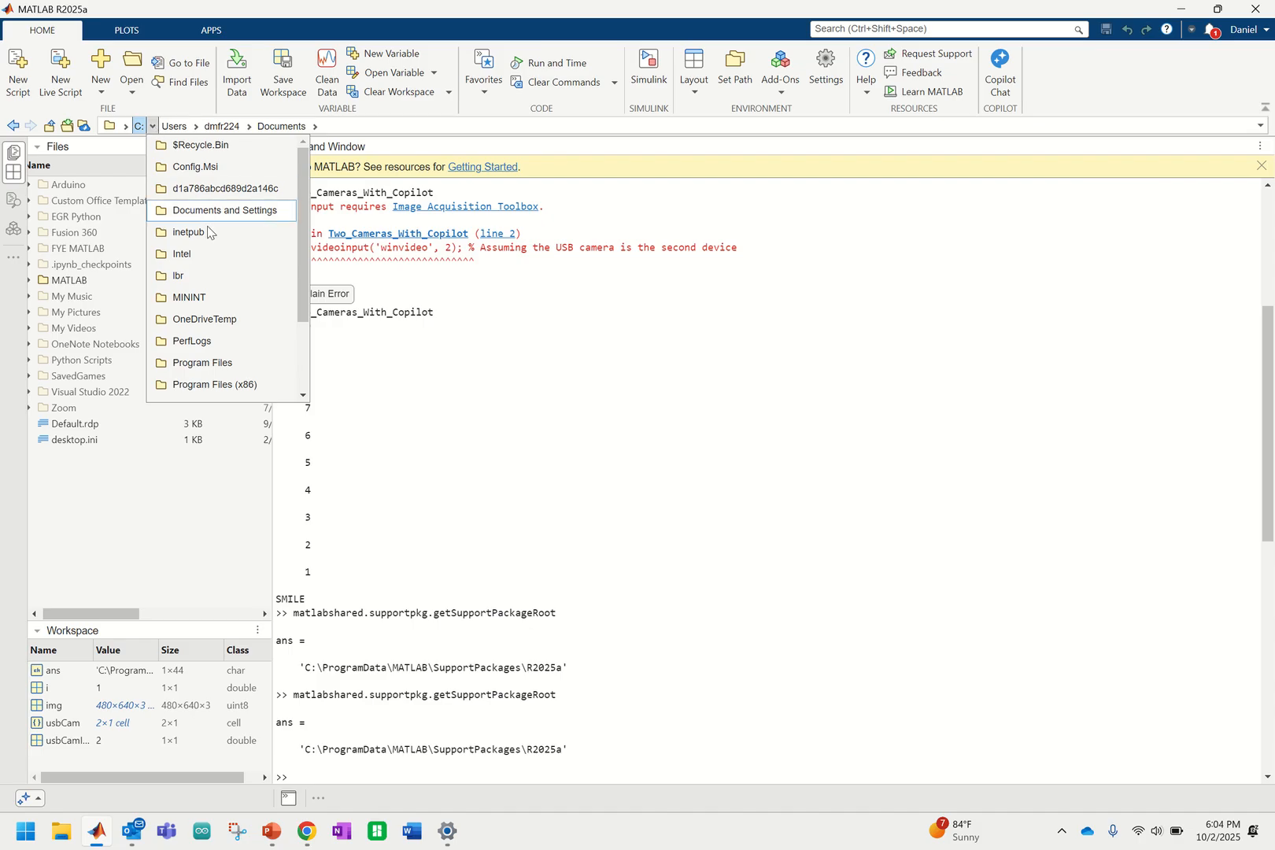
pyautogui.scroll(-2, 197, 237)
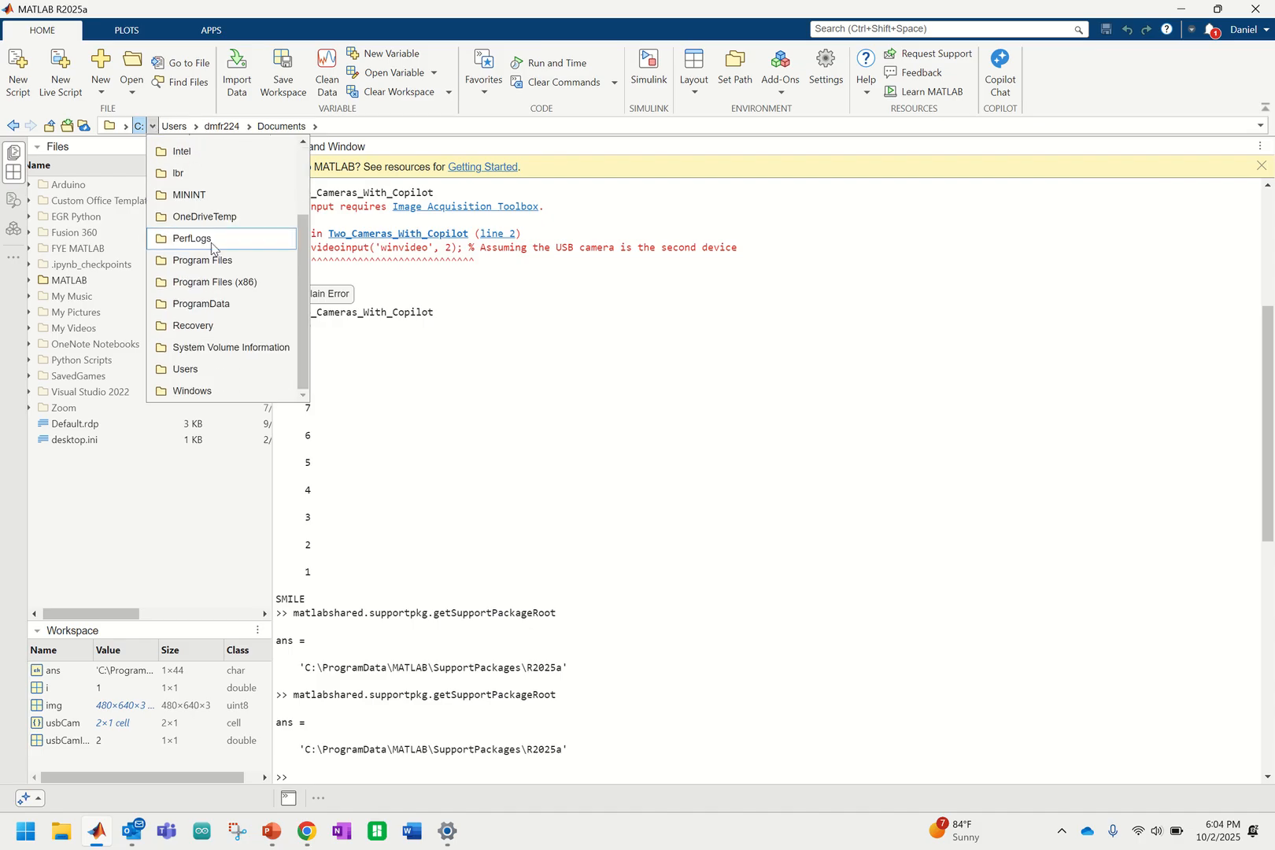
pyautogui.click(198, 371)
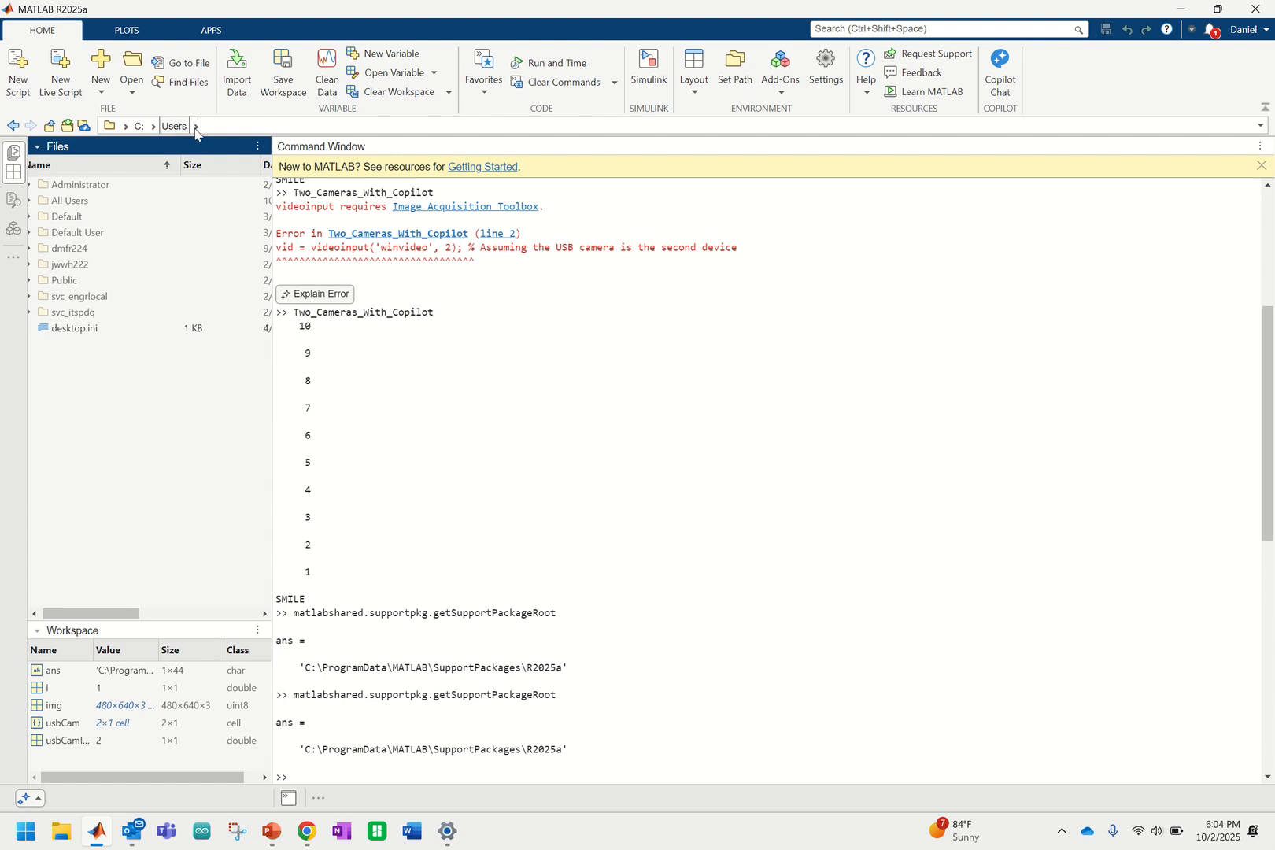
pyautogui.click(195, 127)
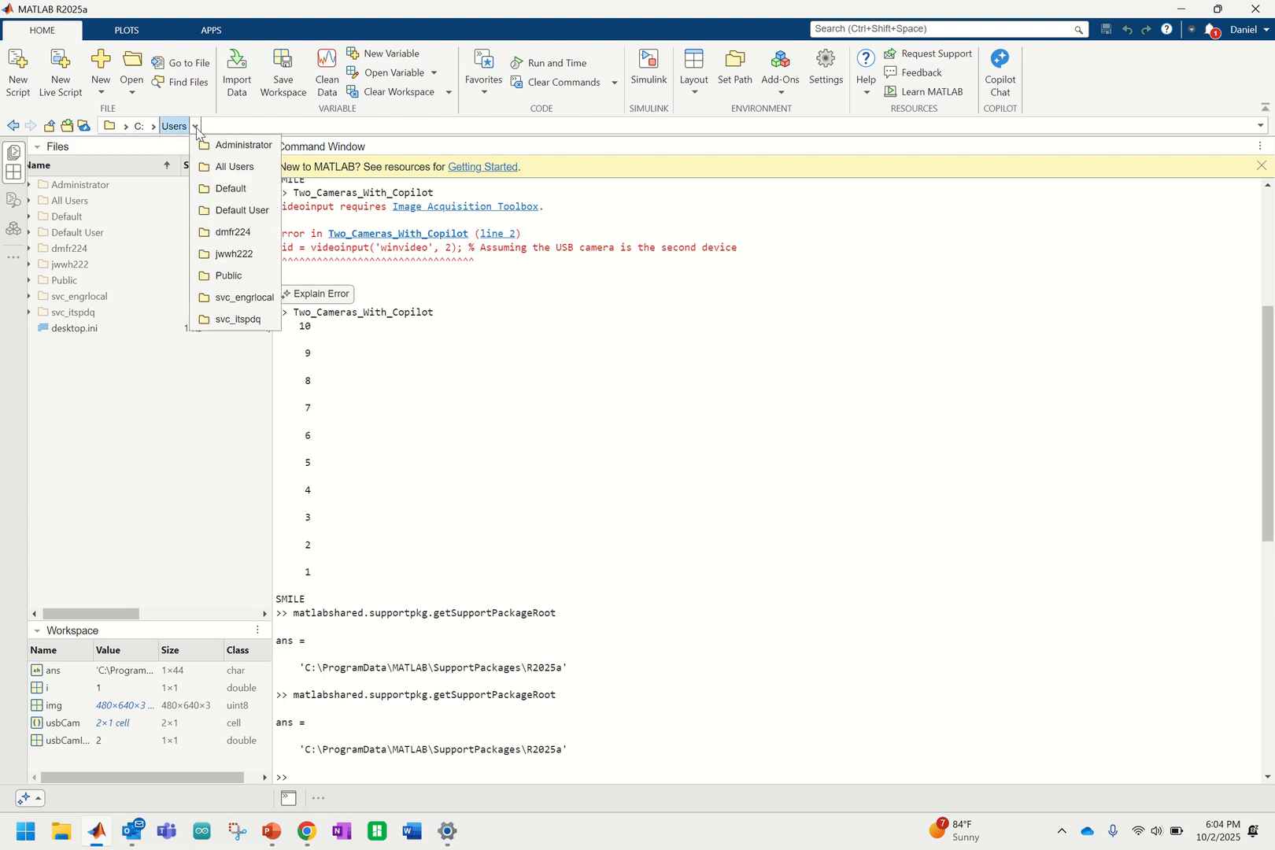
pyautogui.click(234, 233)
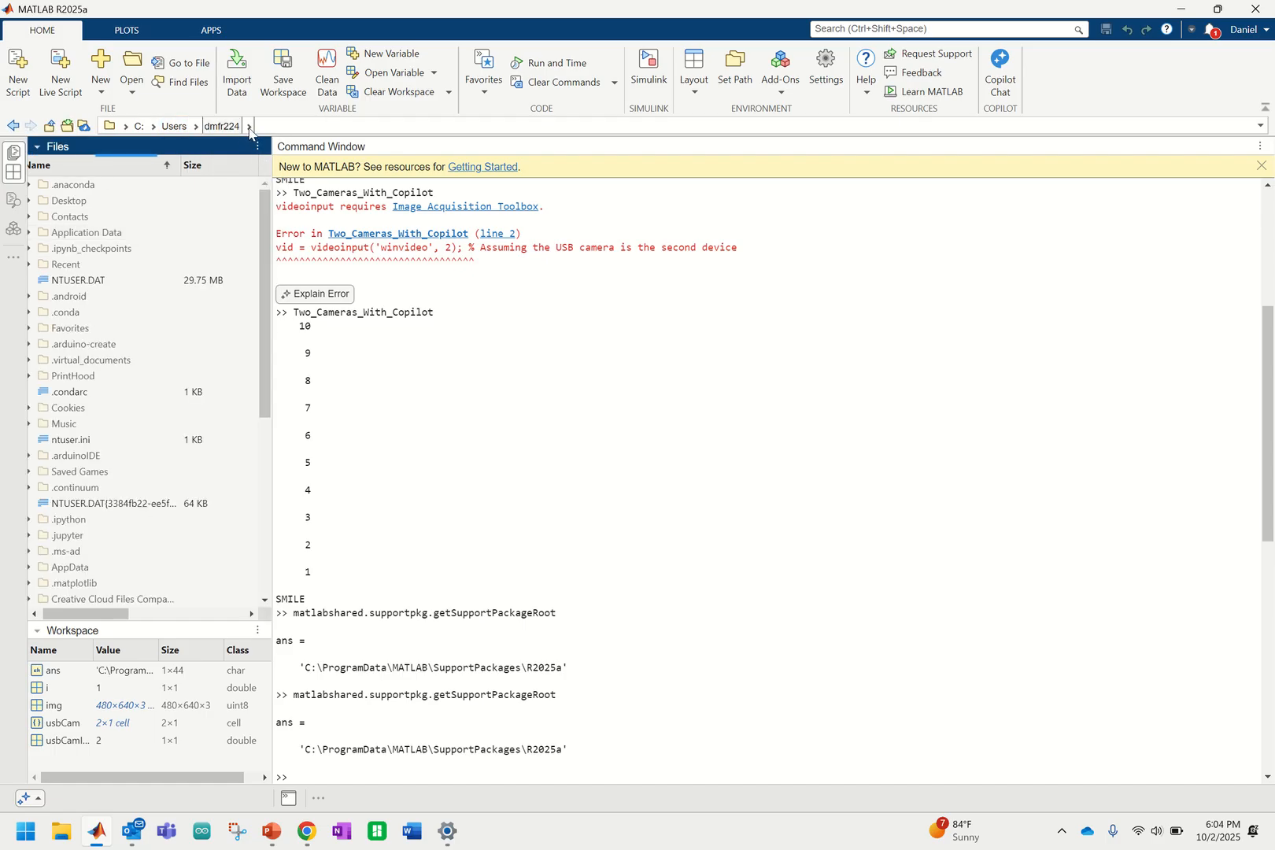
# Step: Set MATLAB's current folder to Documents\FYE MATLAB in the user's profile
pyautogui.click(248, 126)
pyautogui.scroll(-3, 311, 330)
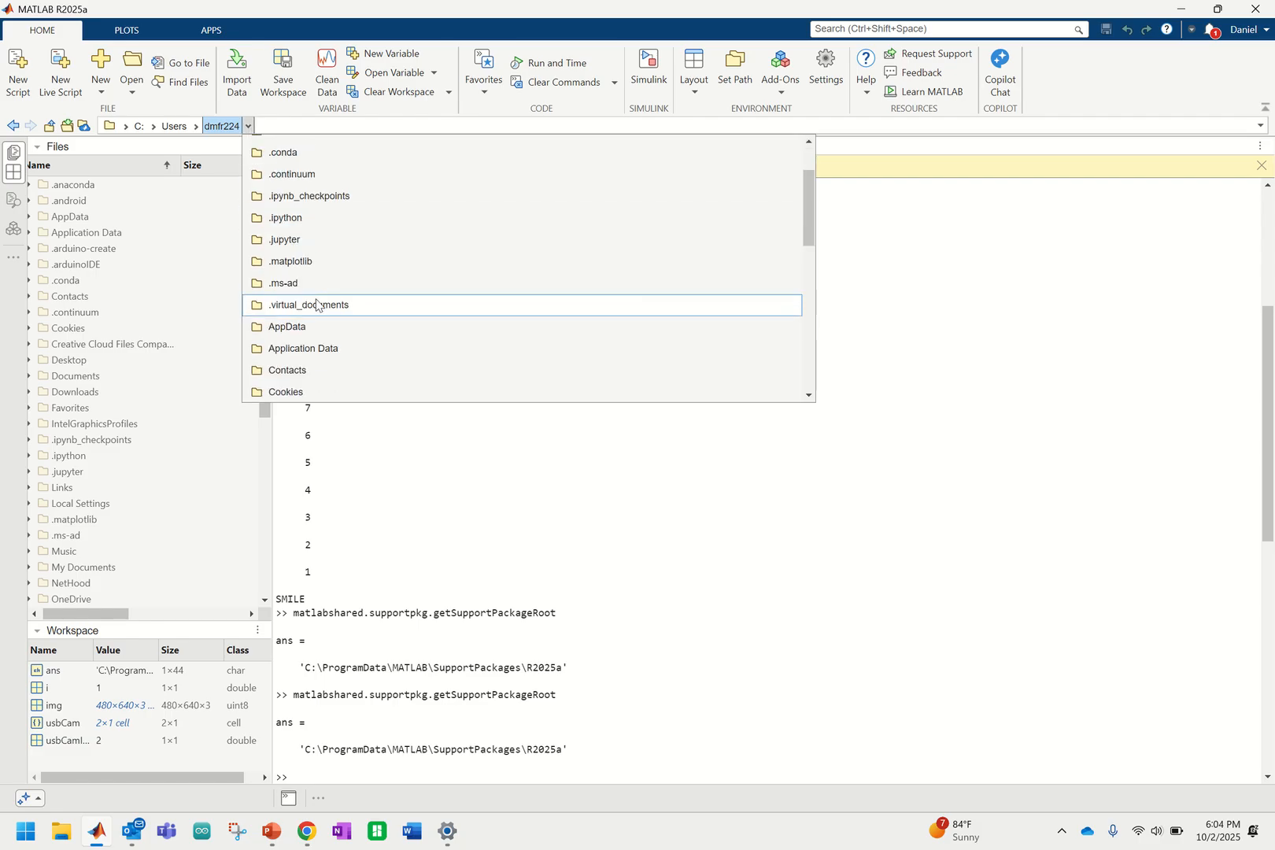
pyautogui.click(307, 377)
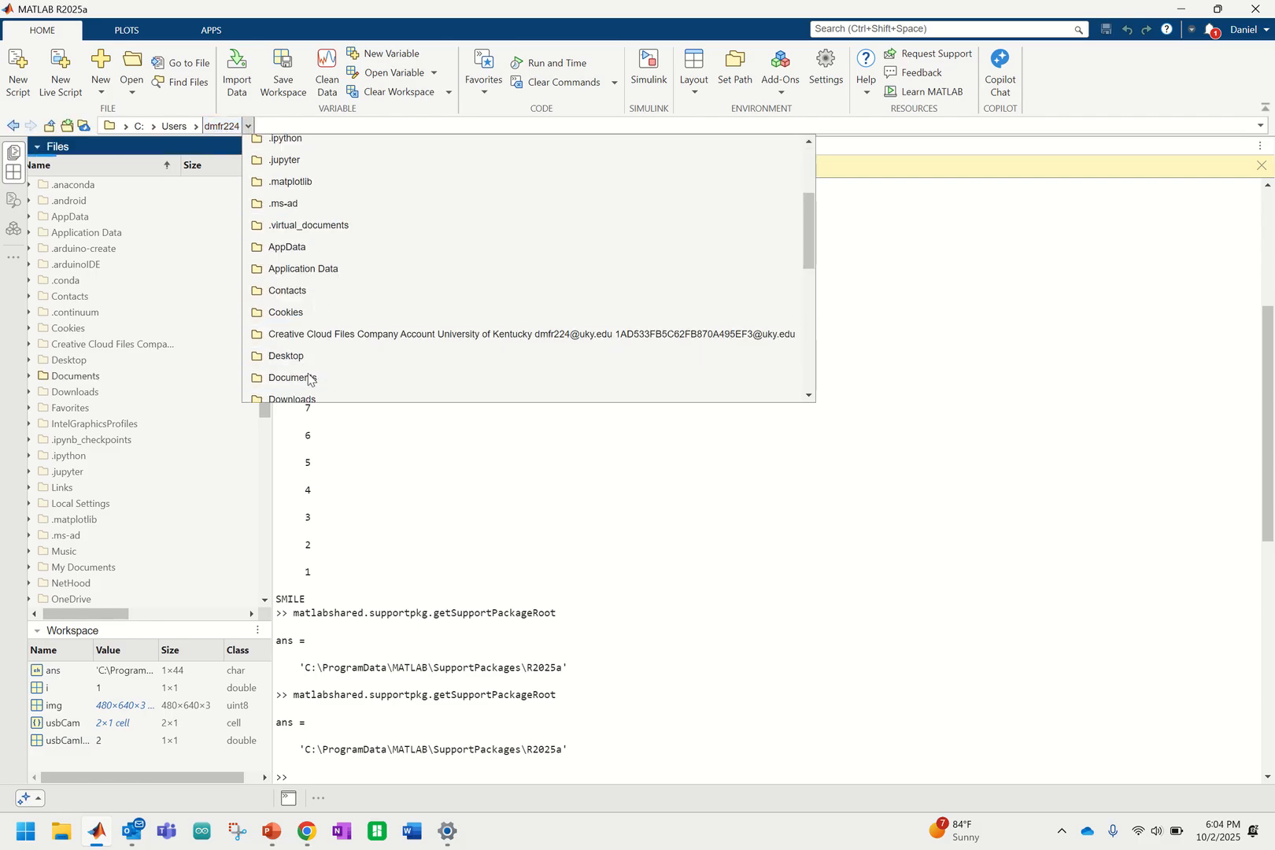
pyautogui.click(315, 126)
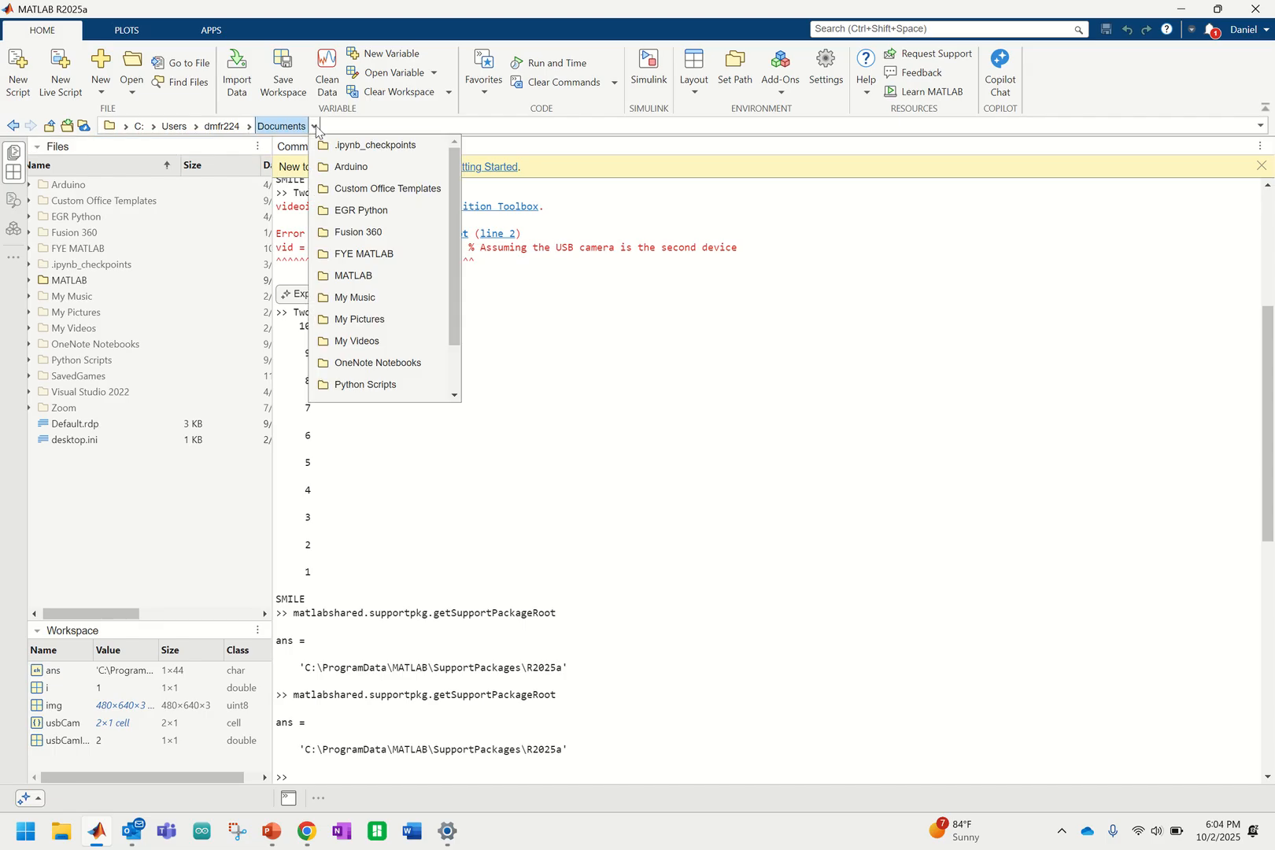
pyautogui.click(365, 257)
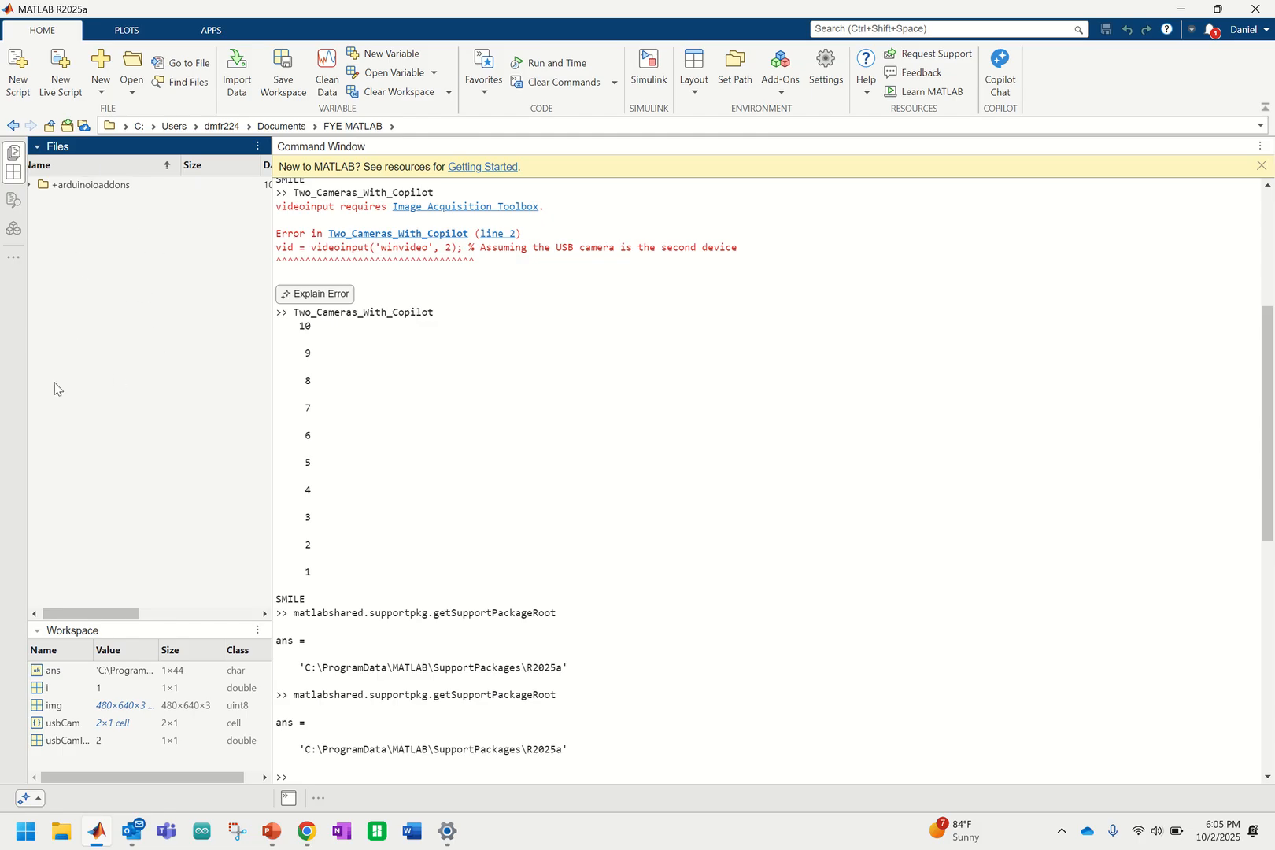
# Step: Create a new script and save it as Stepper_Move_Assignment in the FYE MATLAB folder
pyautogui.click(22, 87)
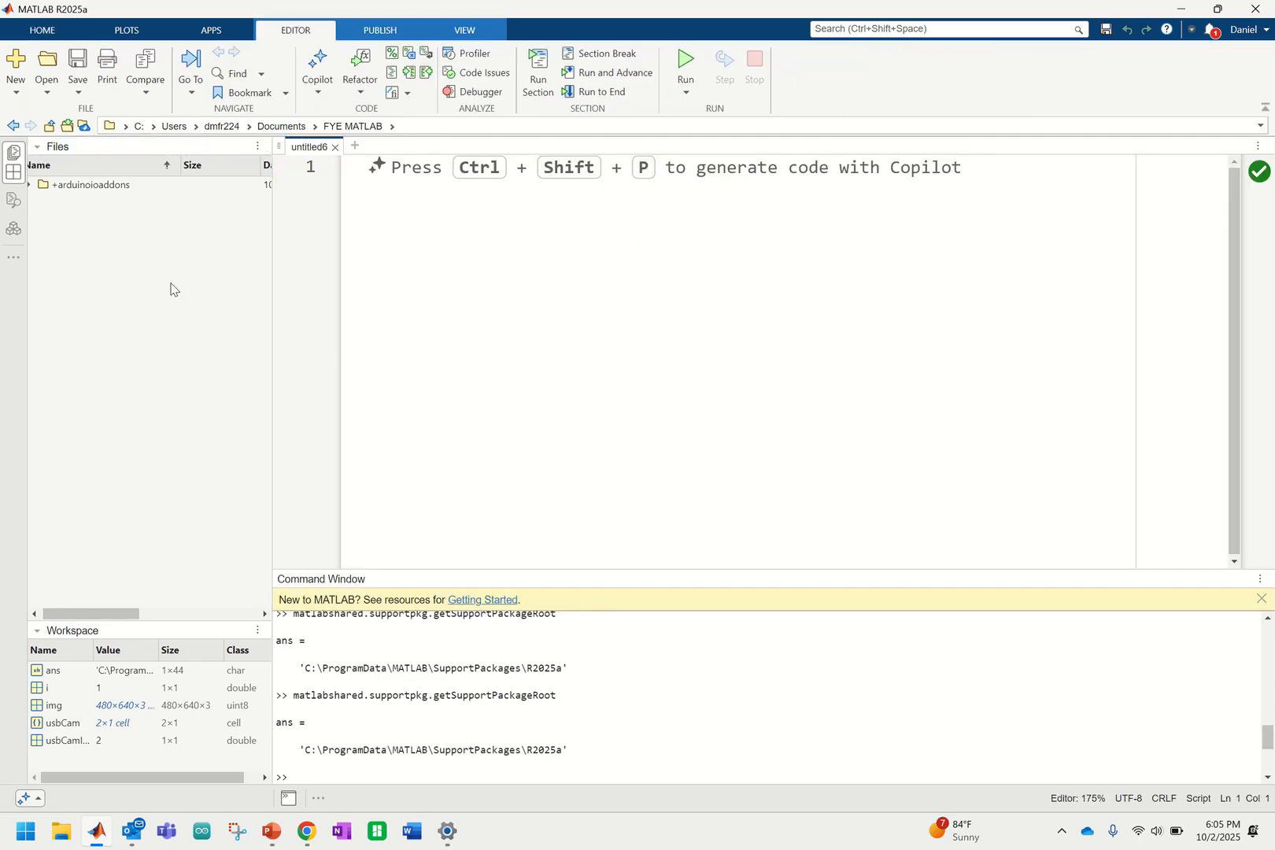
pyautogui.click(79, 64)
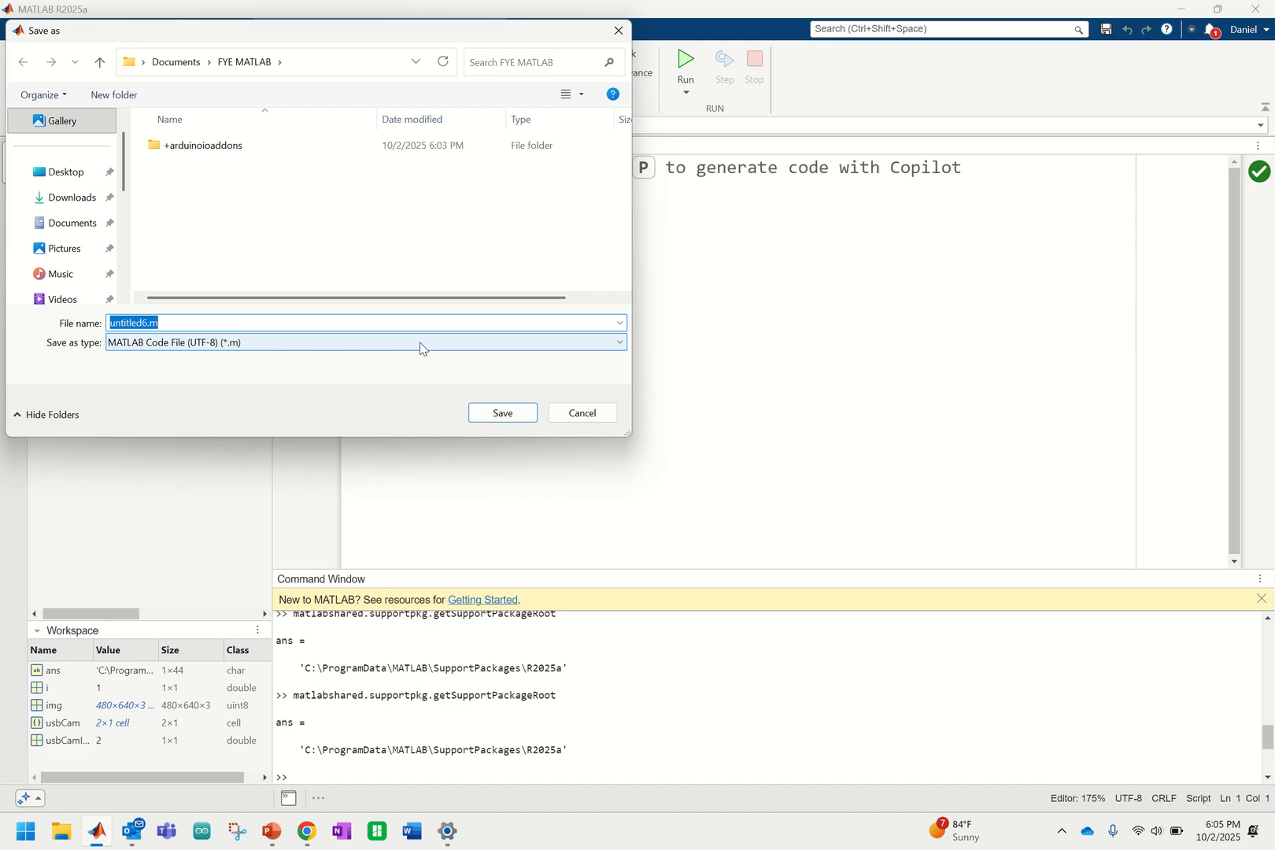
pyautogui.write('Stepper_Move_Assignment')
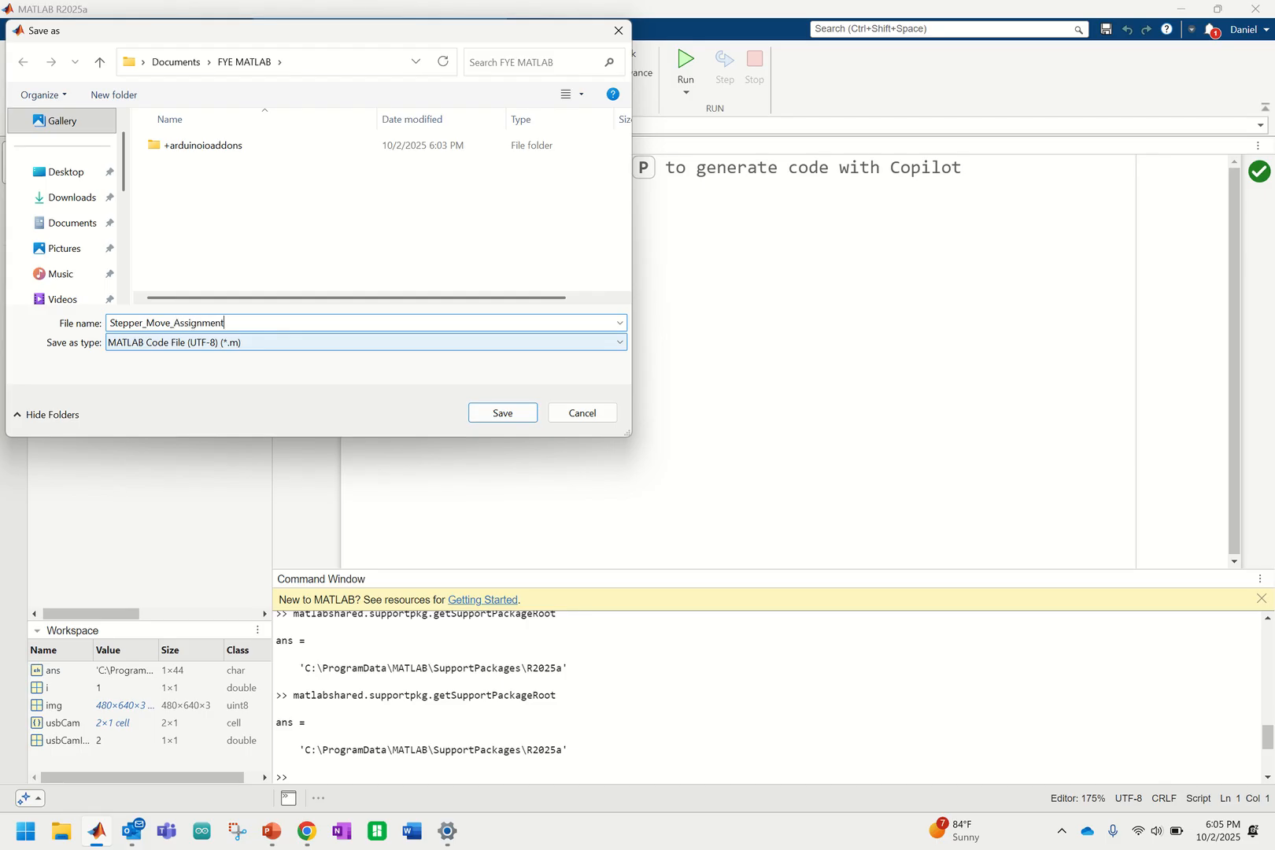
pyautogui.click(500, 412)
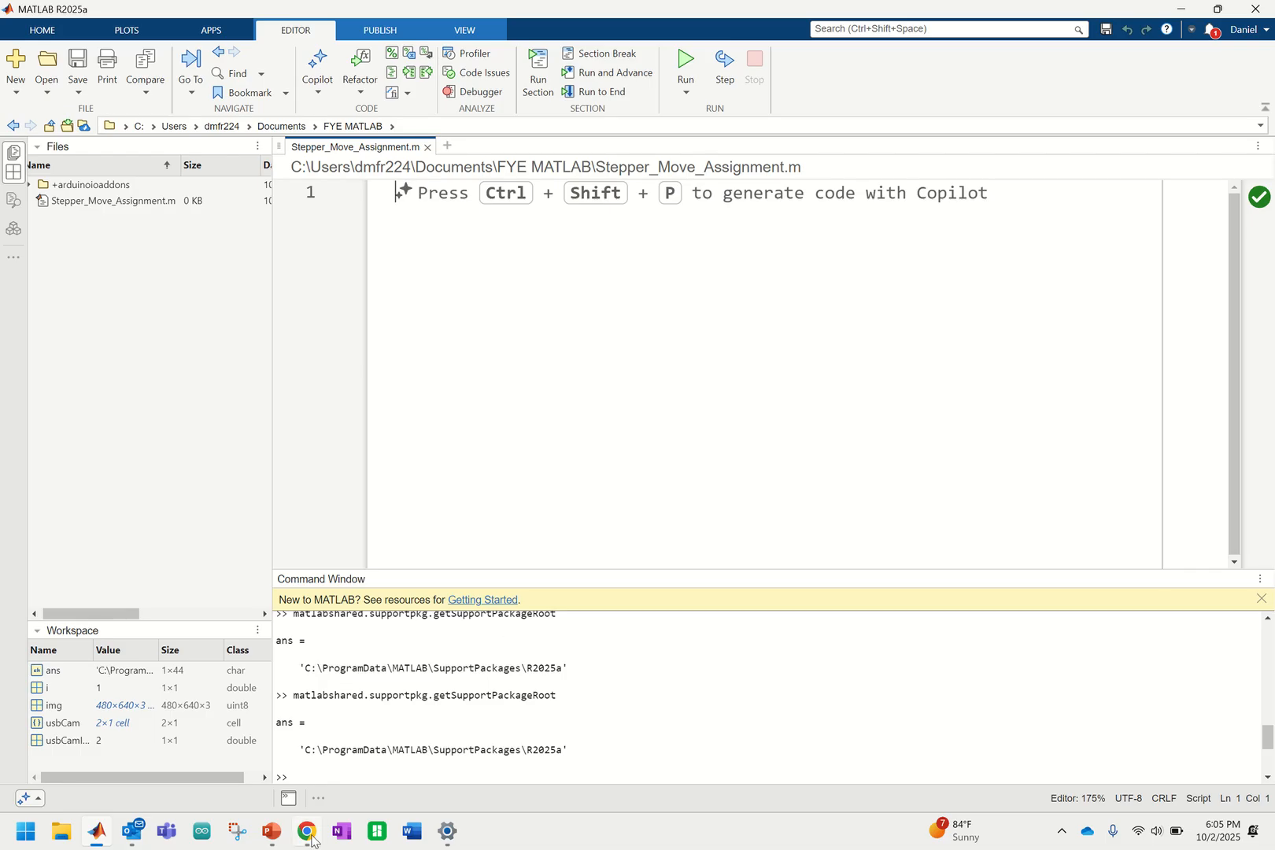
# Step: Switch to the assignment page in Chrome and examine the wiring connections and schematic for the Arduino, line driver and stepper motor
pyautogui.moveTo(311, 839)
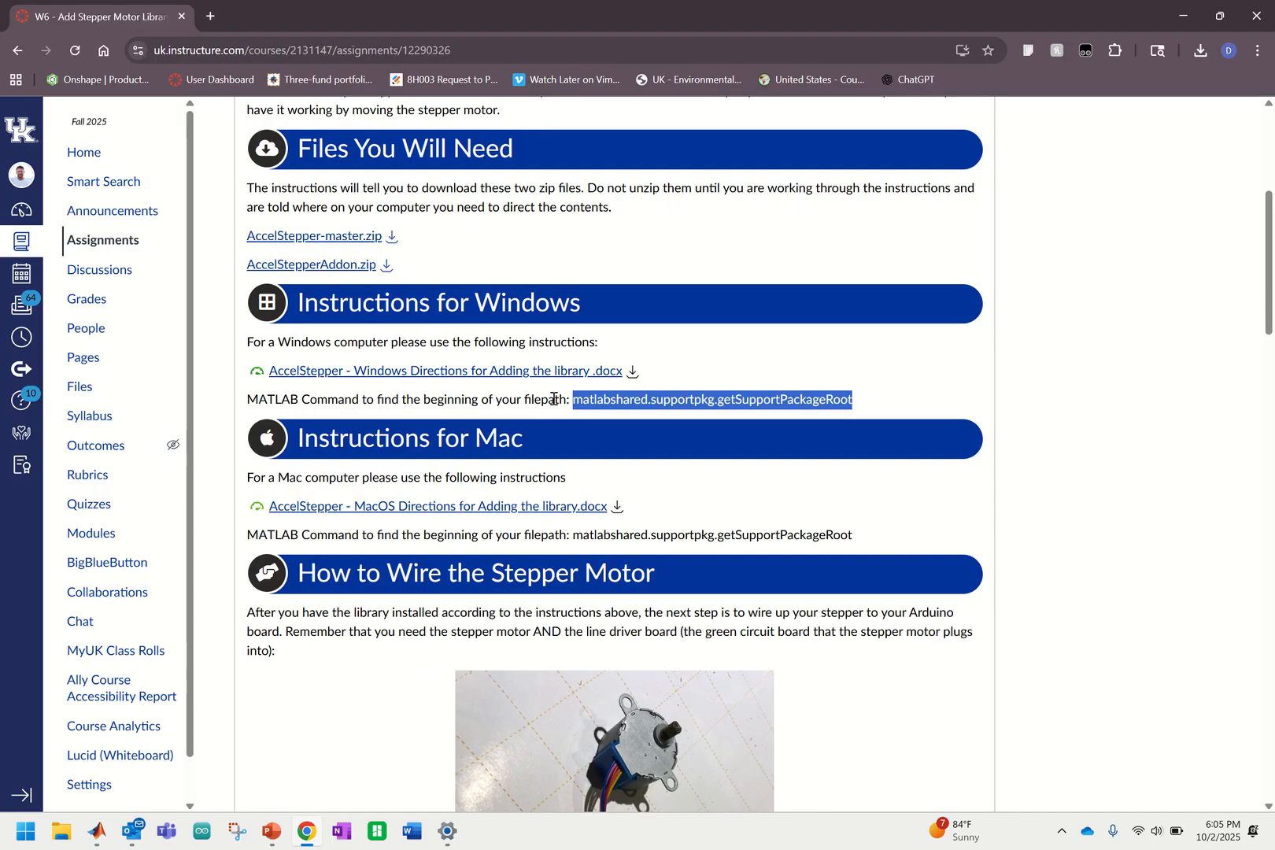
pyautogui.scroll(-15, 553, 401)
pyautogui.scroll(6, 553, 406)
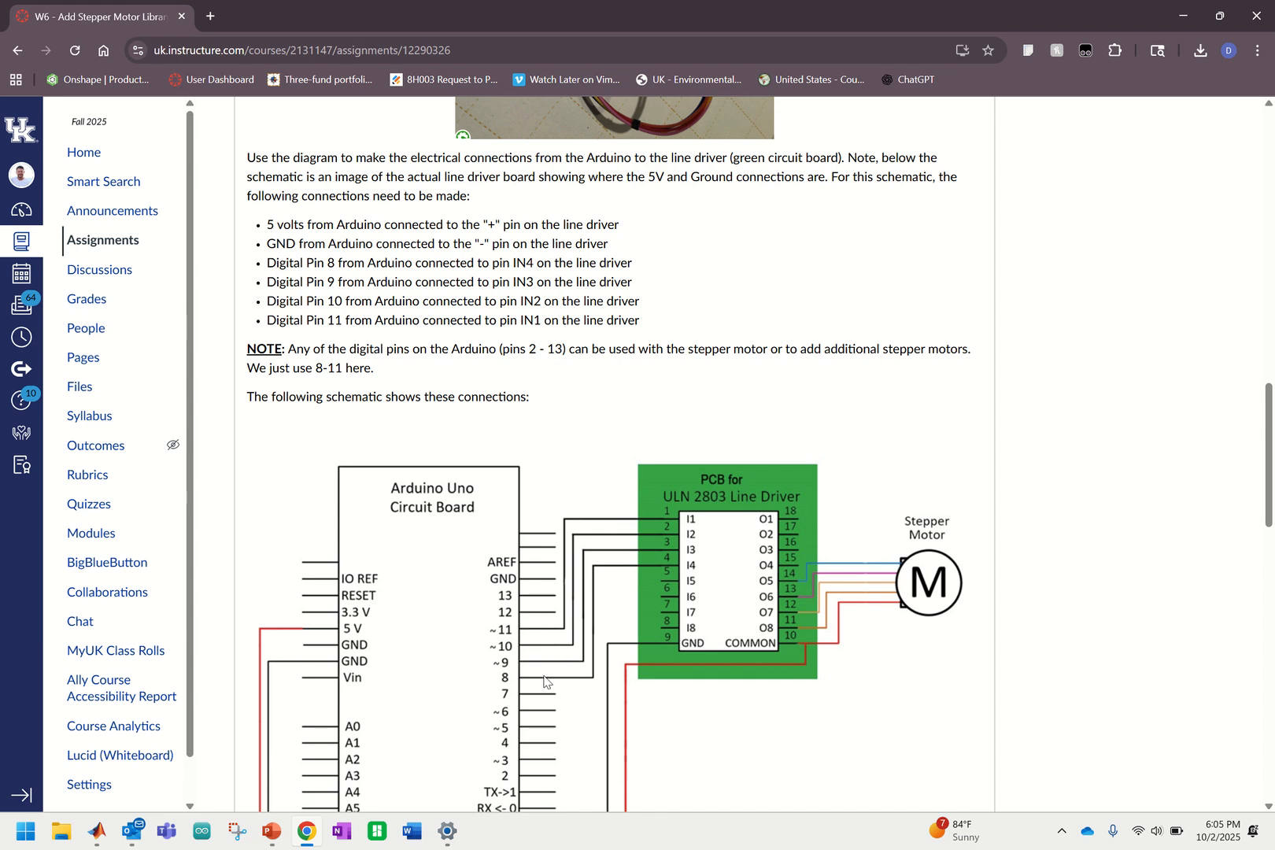
pyautogui.scroll(-1, 670, 591)
pyautogui.scroll(-4, 671, 589)
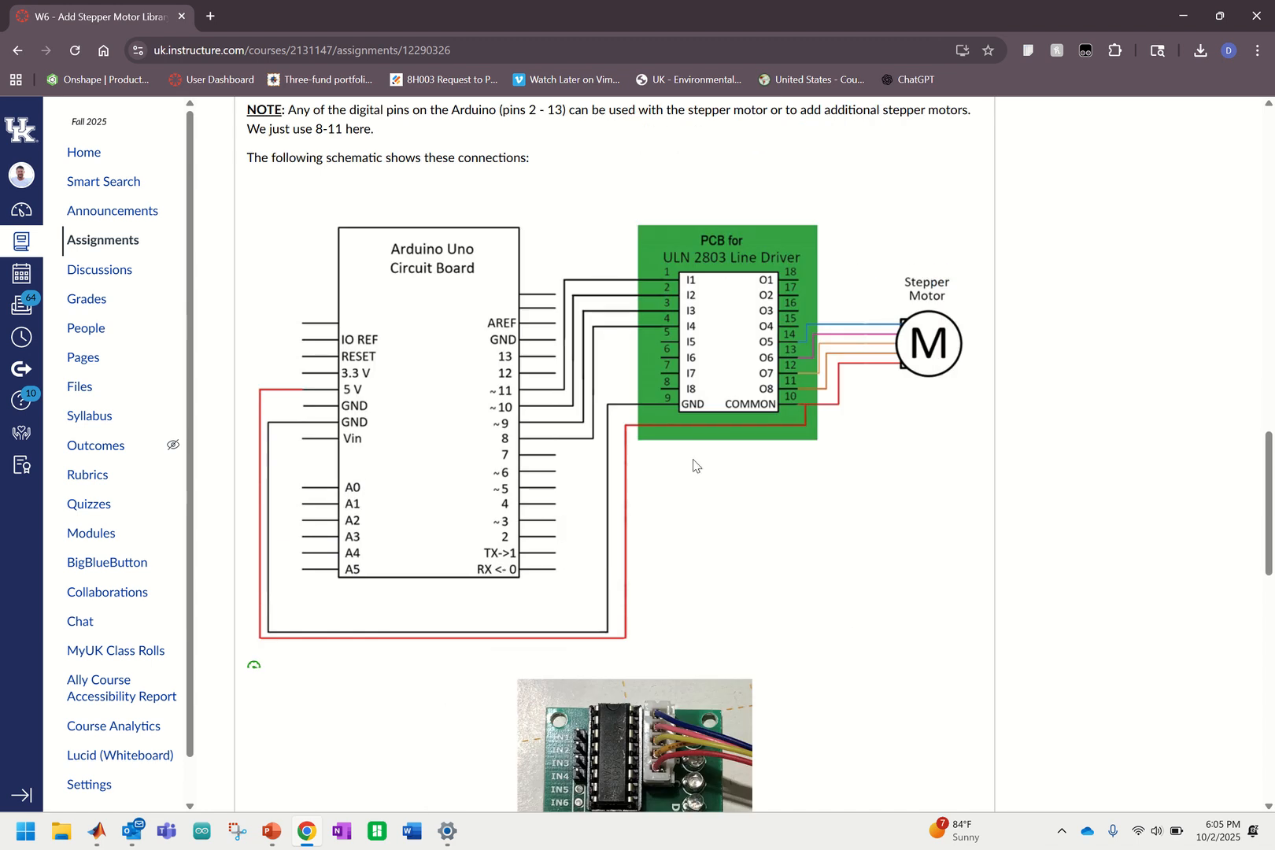
pyautogui.click(98, 836)
pyautogui.click(302, 837)
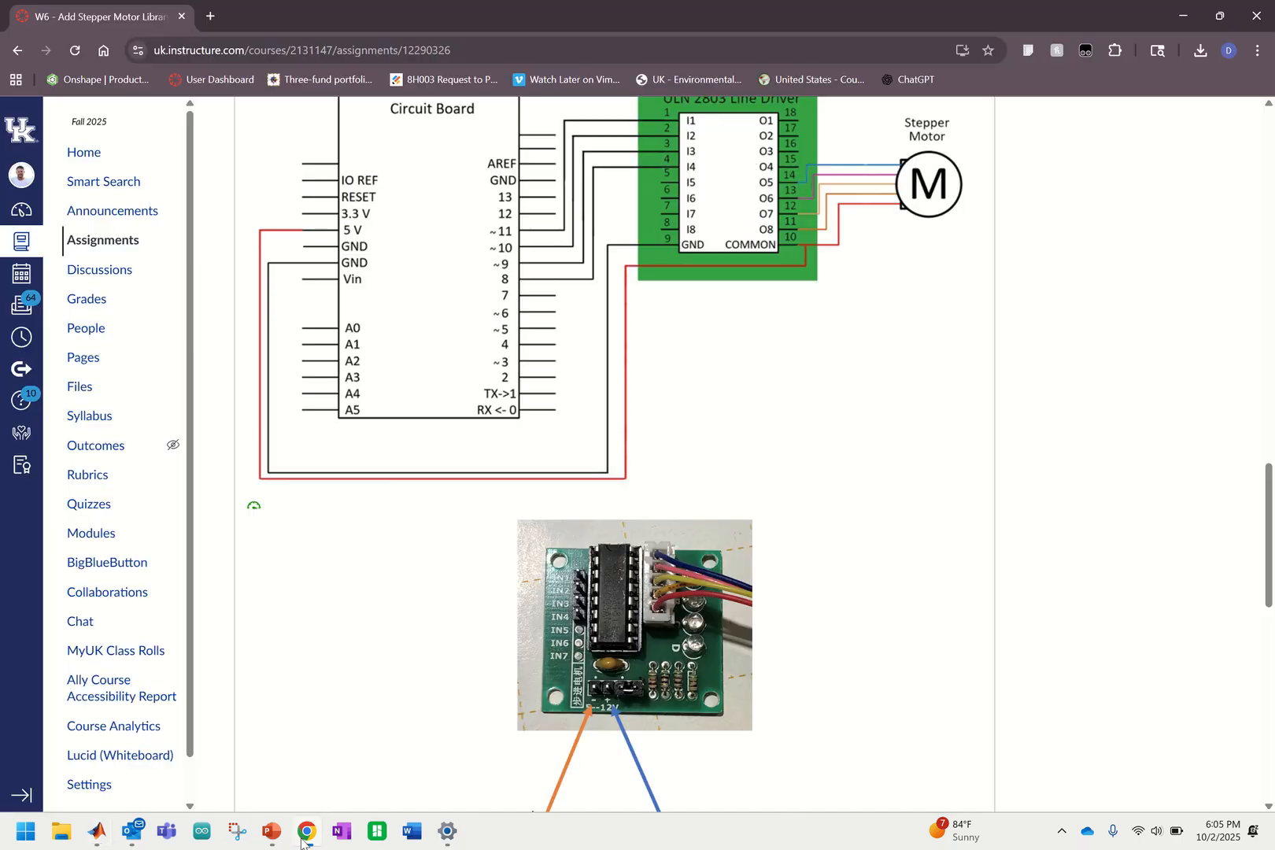
# Step: Copy the whole example under "MATLAB Code to Move Stepper" from the assignment page and paste it into Stepper_Move_Assignment.m in MATLAB
pyautogui.scroll(-7, 535, 398)
pyautogui.scroll(1, 535, 398)
pyautogui.scroll(-1, 535, 397)
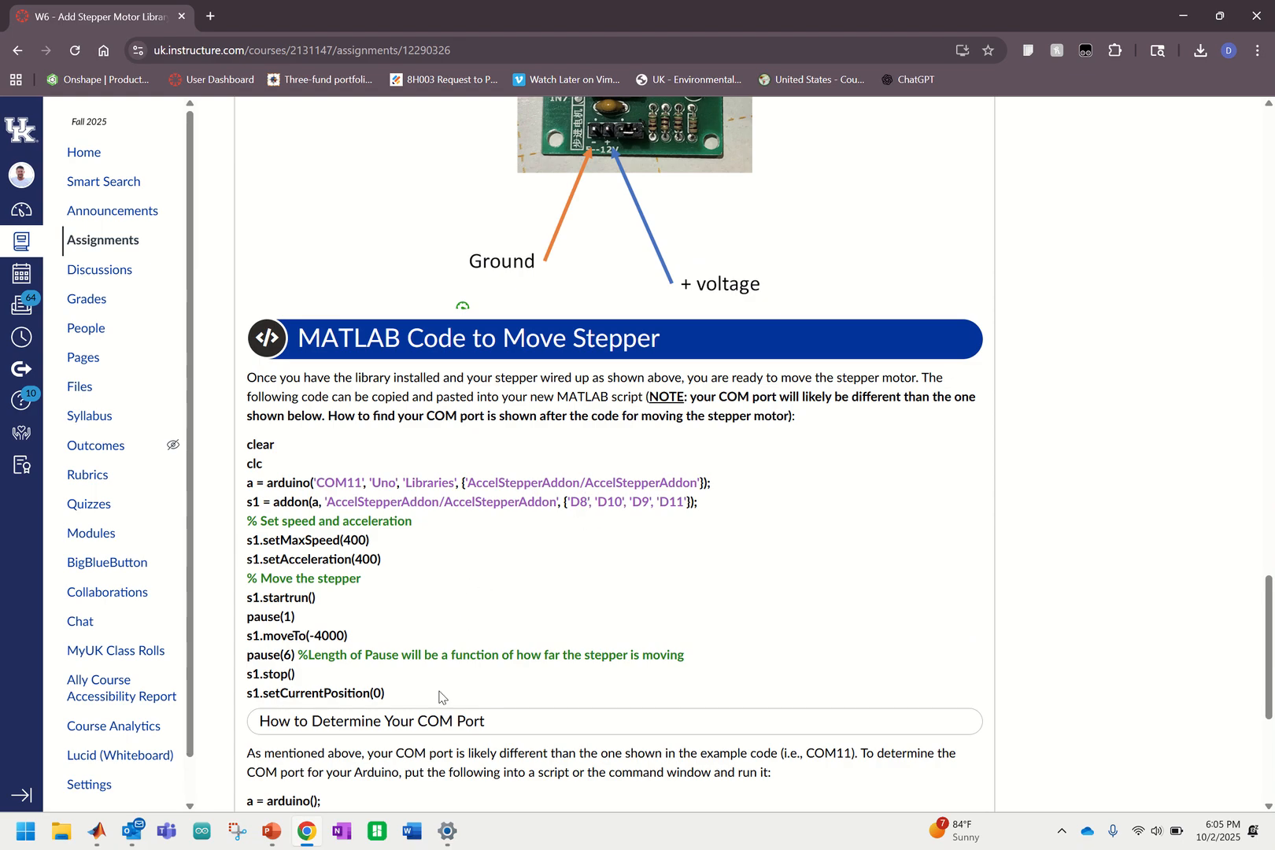
pyautogui.scroll(-1, 419, 646)
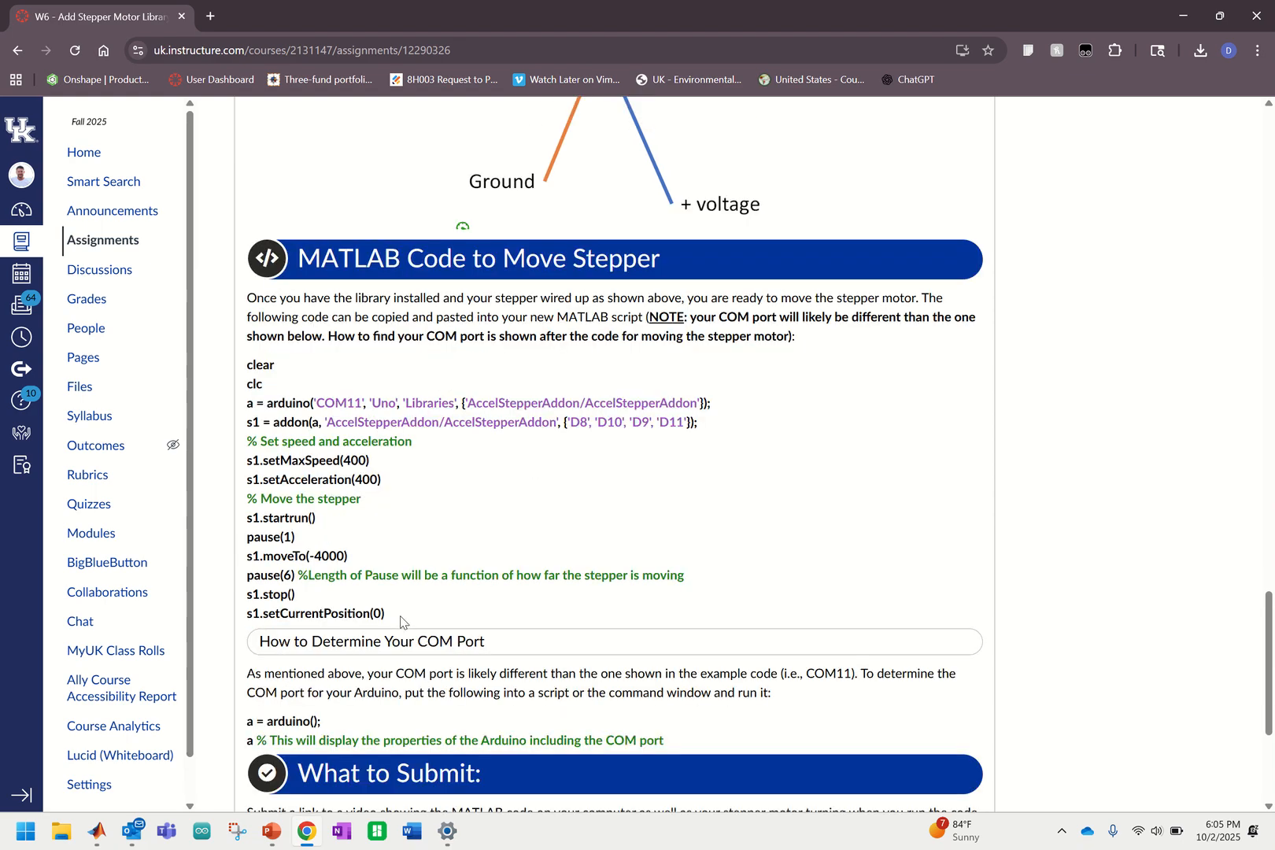
pyautogui.moveTo(399, 622); pyautogui.dragTo(241, 376)
pyautogui.hotkey('ctrl', 'c')
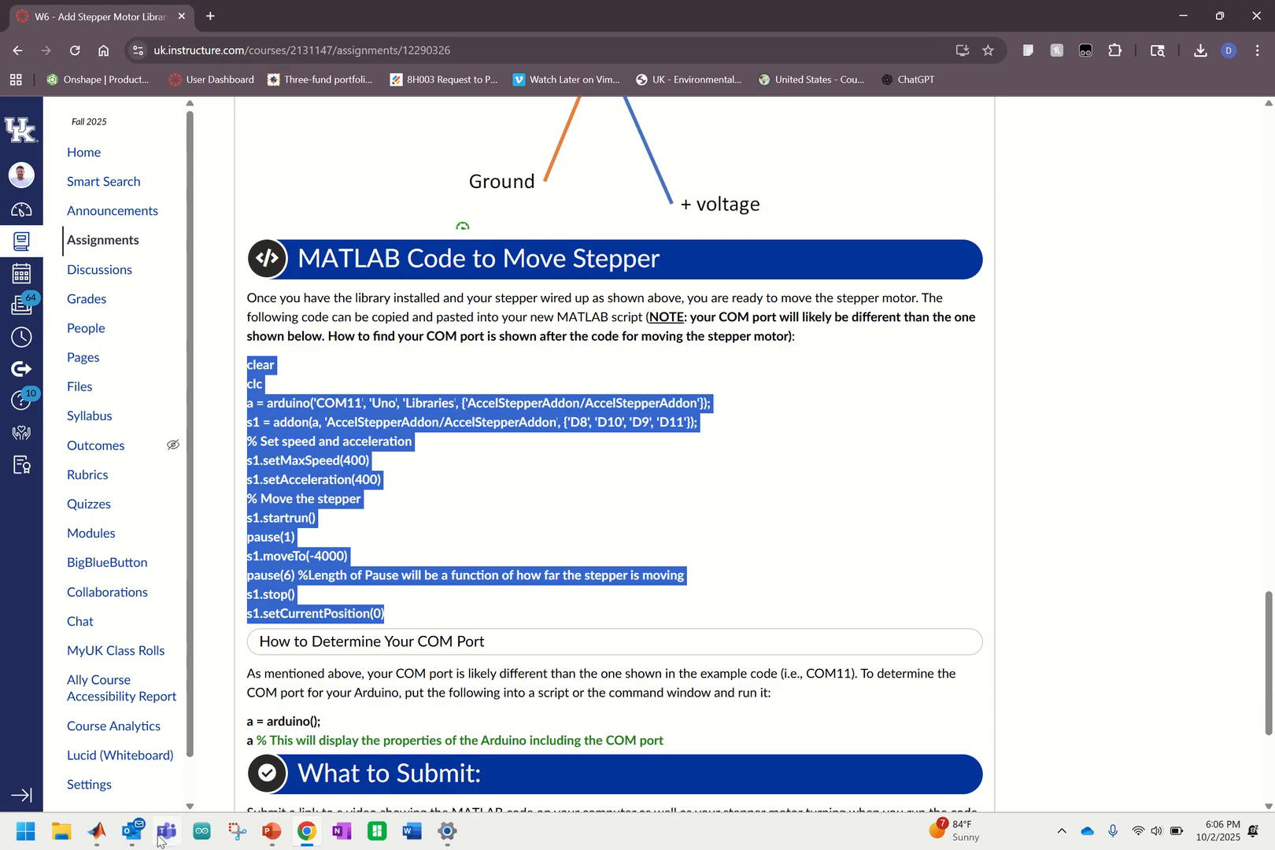
pyautogui.click(99, 836)
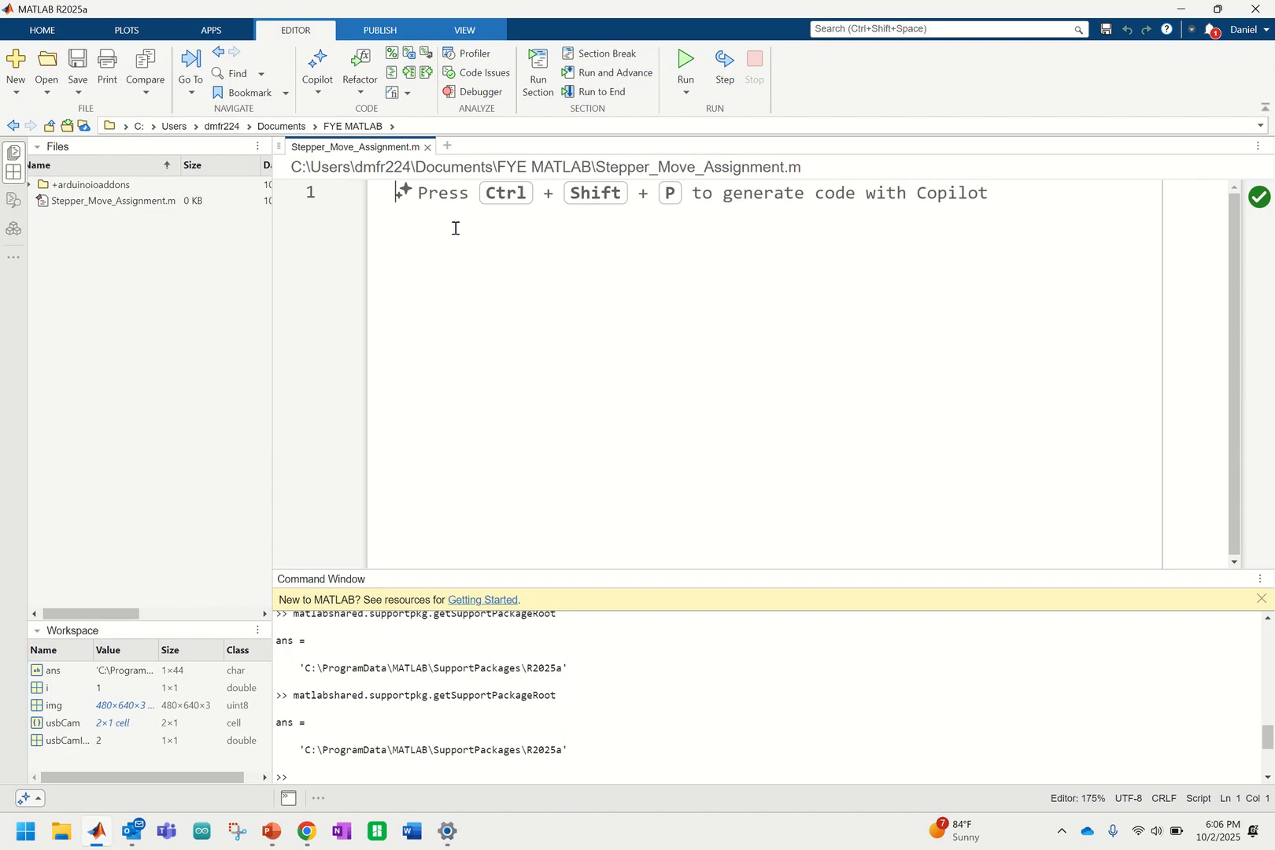
pyautogui.hotkey('ctrl', 'v')
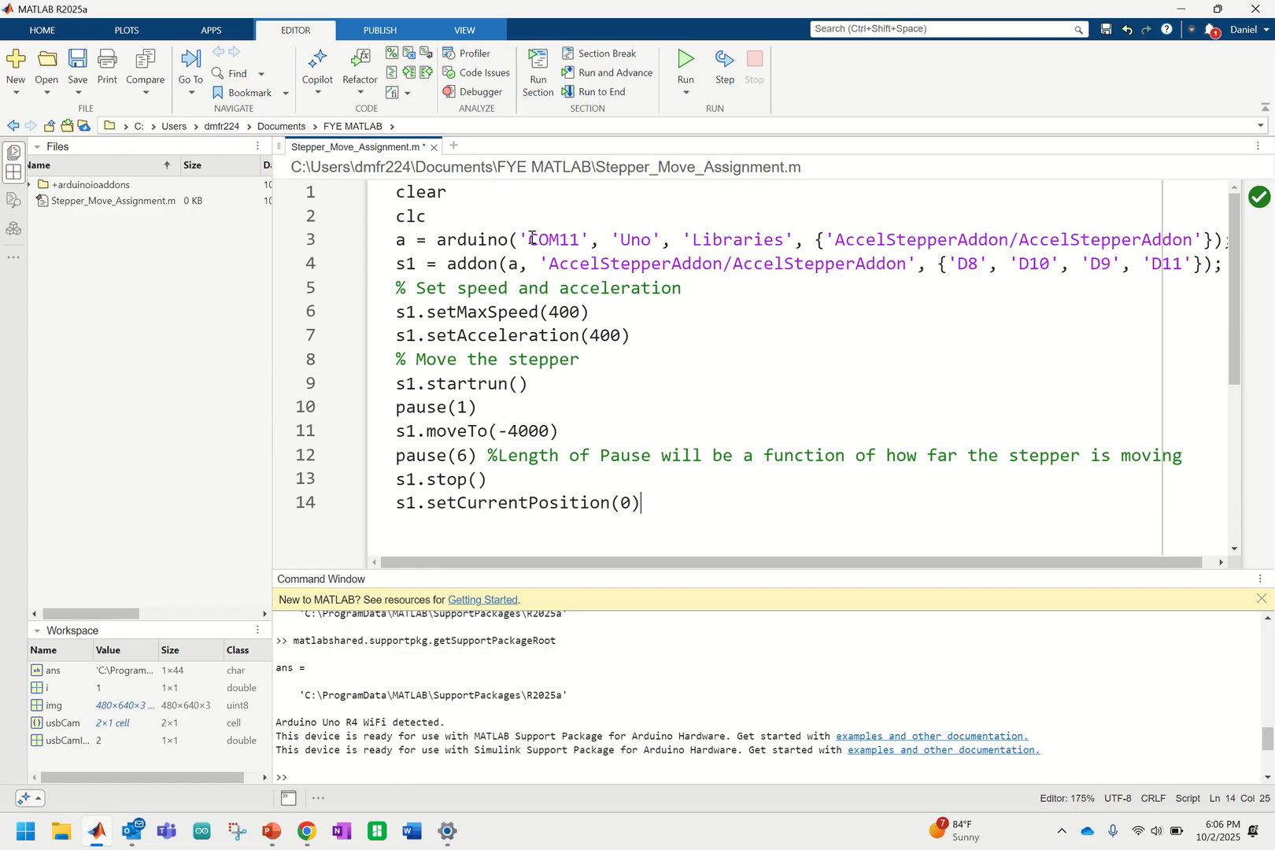
# Step: Highlight the COM port in the script's arduino call and run a = arduino() in the Command Window to connect to the board
pyautogui.moveTo(529, 239); pyautogui.dragTo(581, 245)
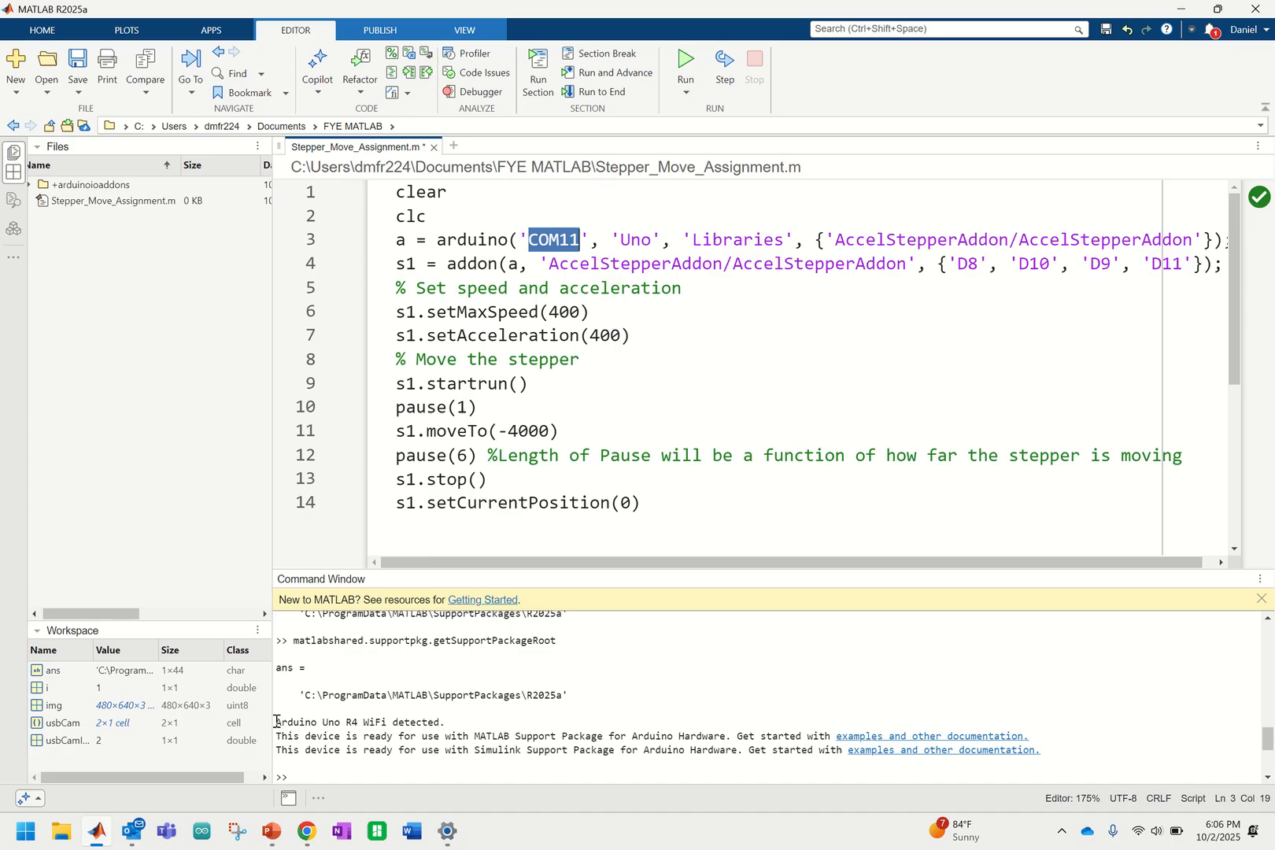
pyautogui.moveTo(276, 722); pyautogui.dragTo(360, 723)
pyautogui.click(340, 763)
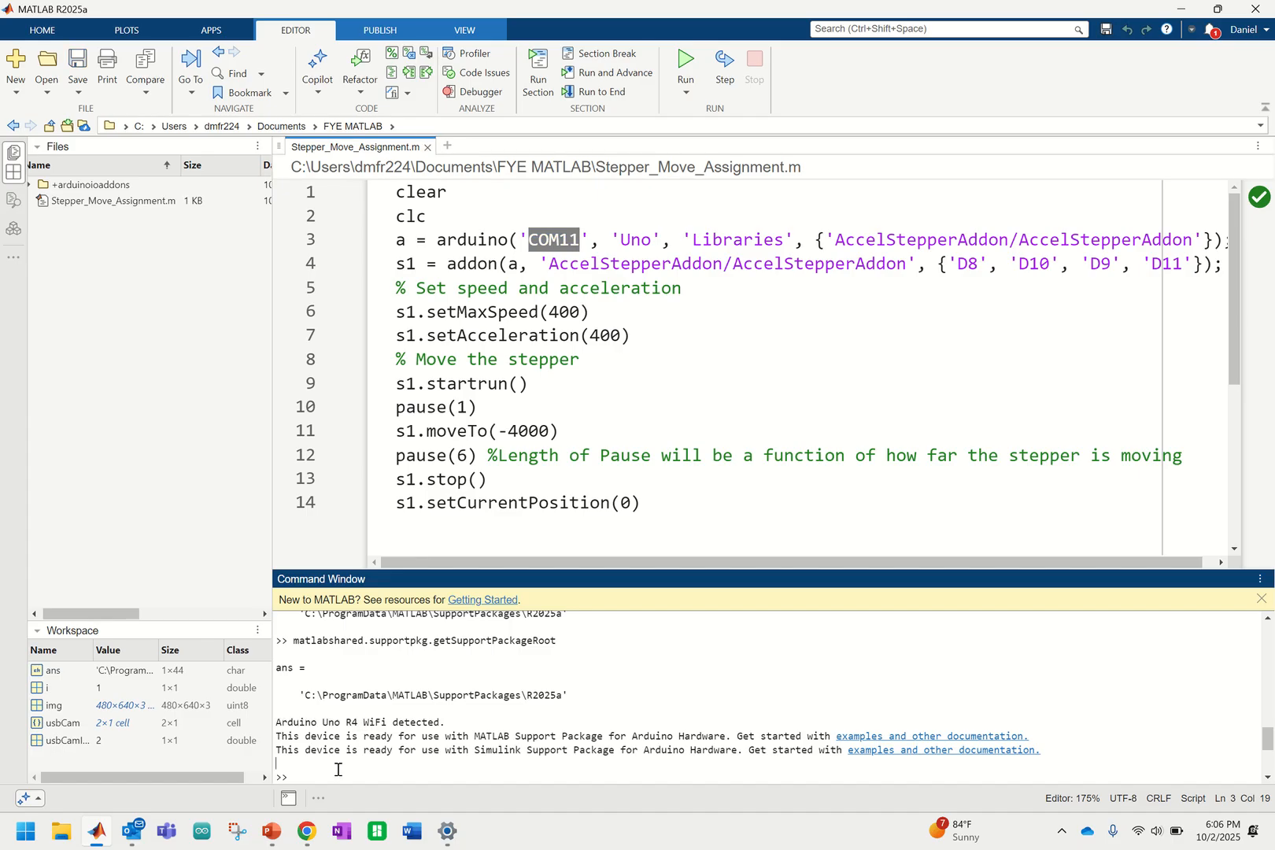
pyautogui.click(331, 775)
pyautogui.write('a = arduino()')
pyautogui.press('Return')
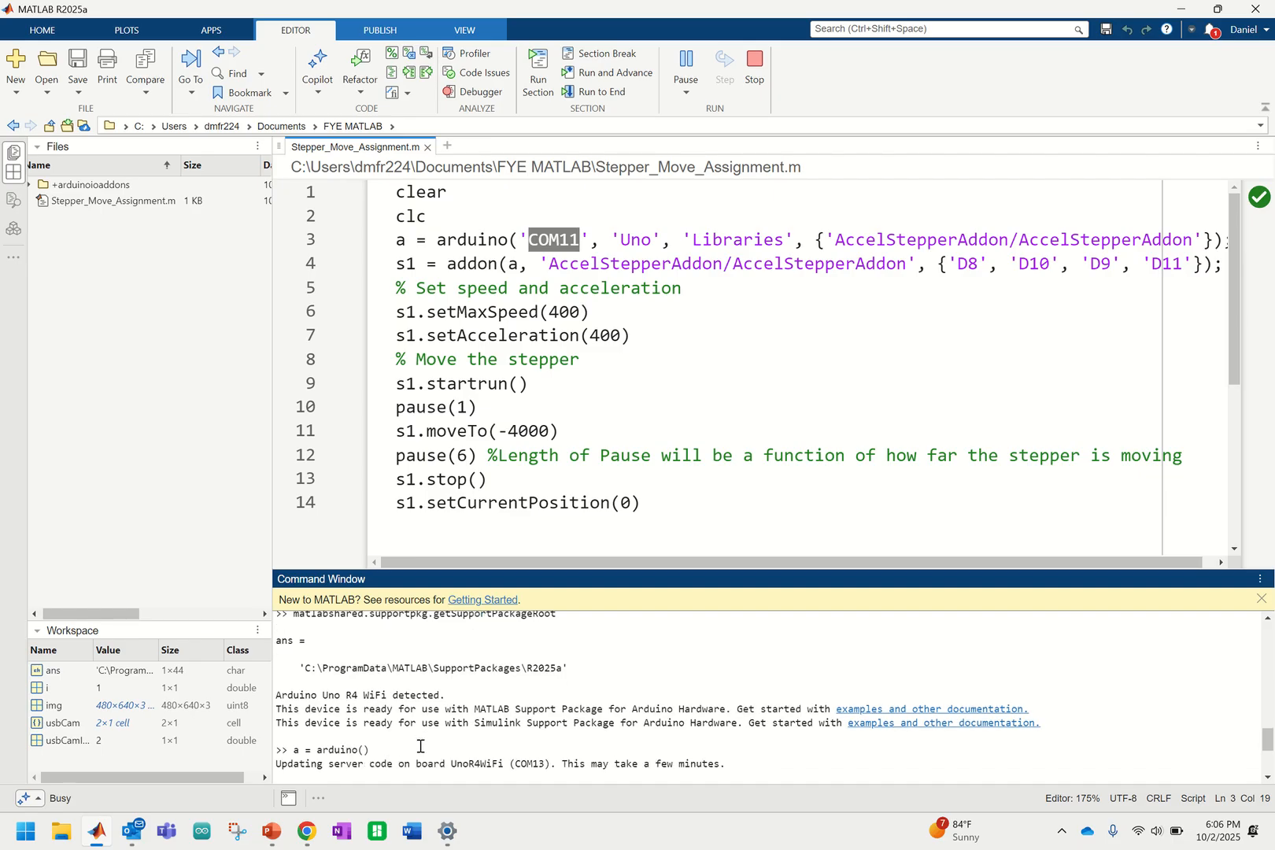
# Step: Highlight the server-code update message and allow mdns-discovery.exe network access through Windows Firewall
pyautogui.moveTo(270, 765); pyautogui.dragTo(750, 767)
pyautogui.click(751, 766)
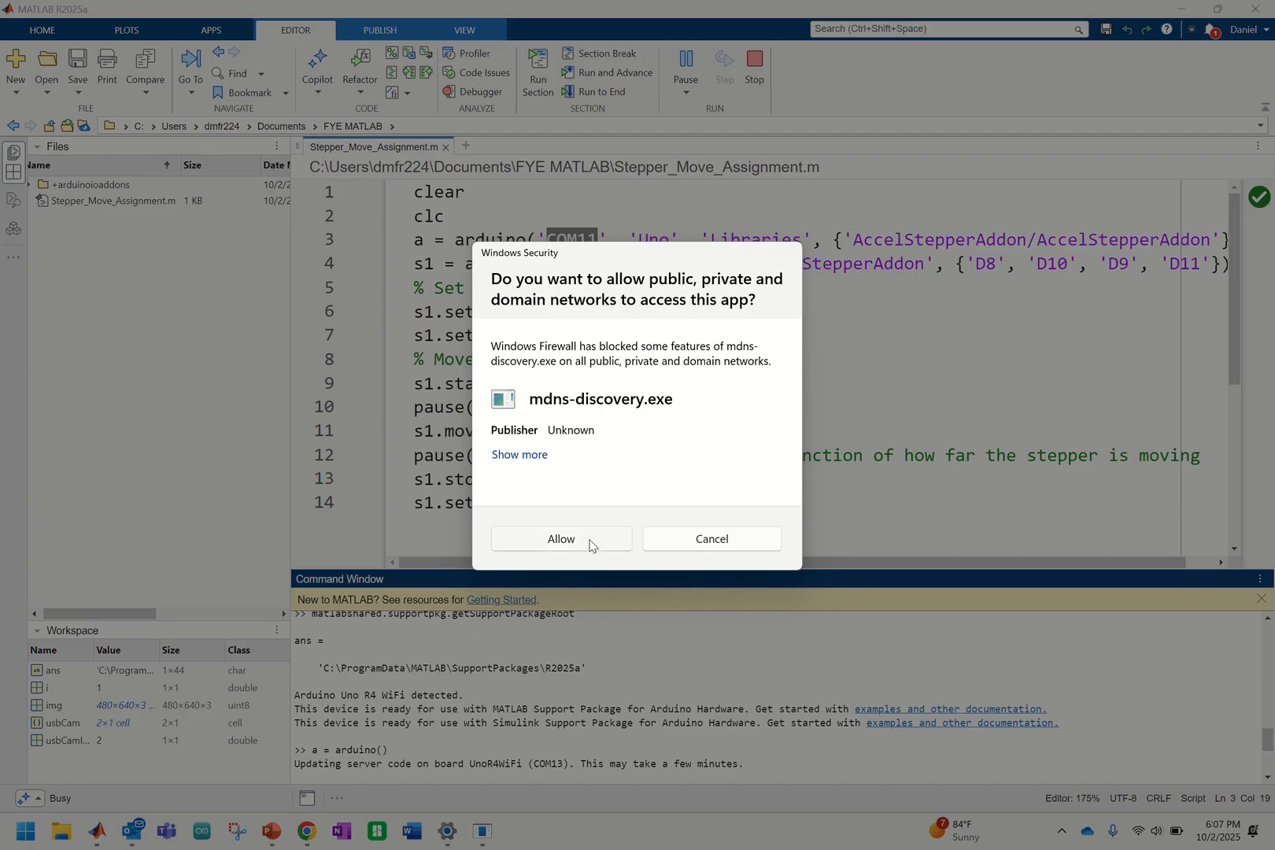
pyautogui.click(590, 541)
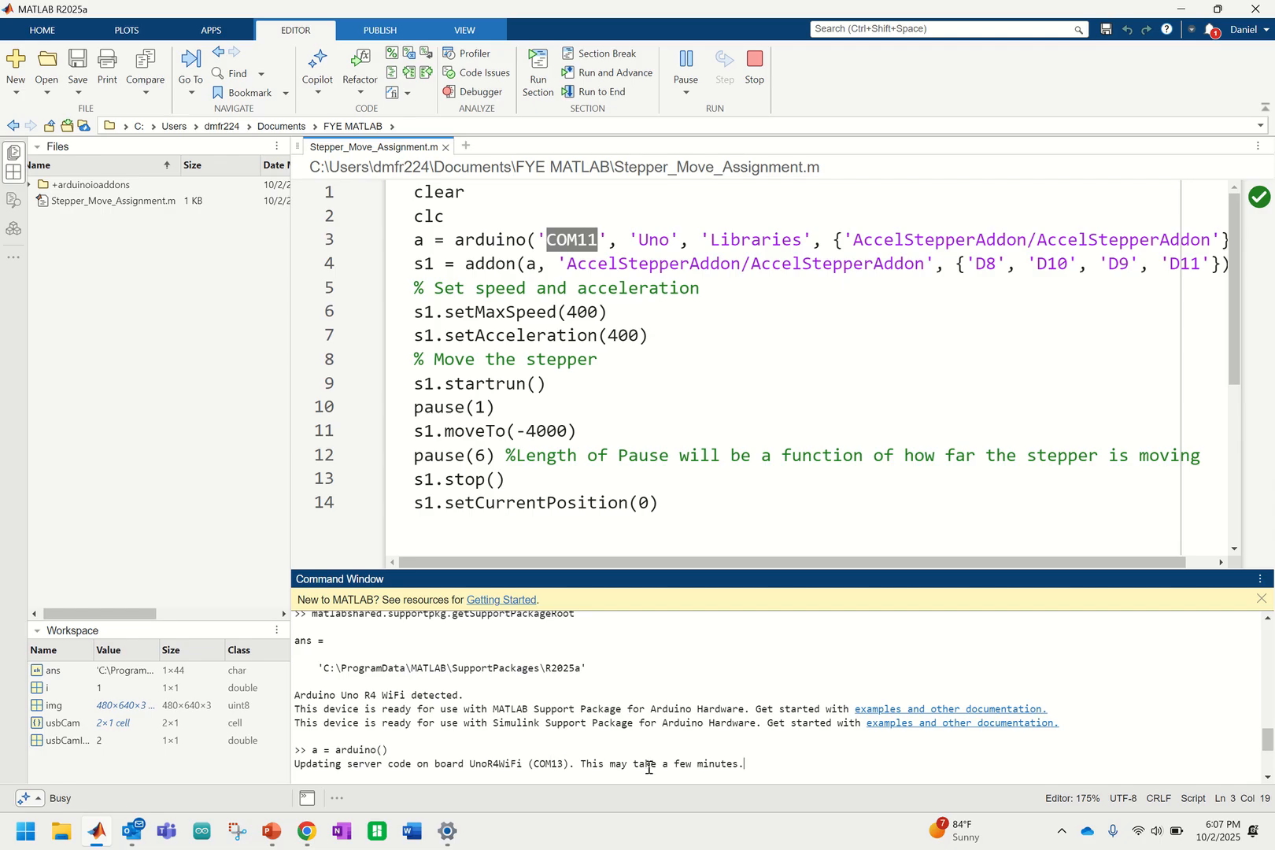
# Step: Examine the arduino object's listed properties in the Command Window and highlight its port value
pyautogui.scroll(-2, 741, 743)
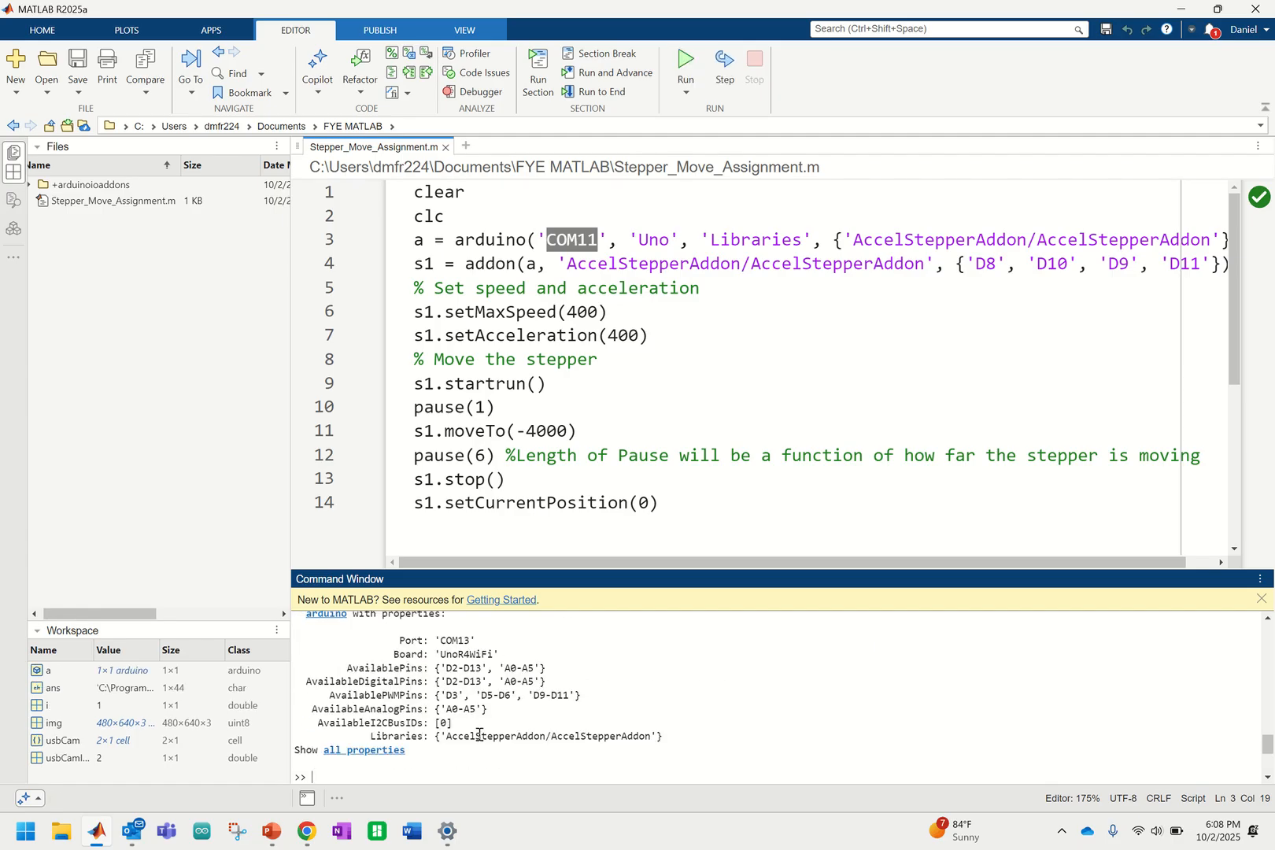
pyautogui.scroll(2, 464, 712)
pyautogui.scroll(-2, 464, 708)
pyautogui.scroll(2, 375, 672)
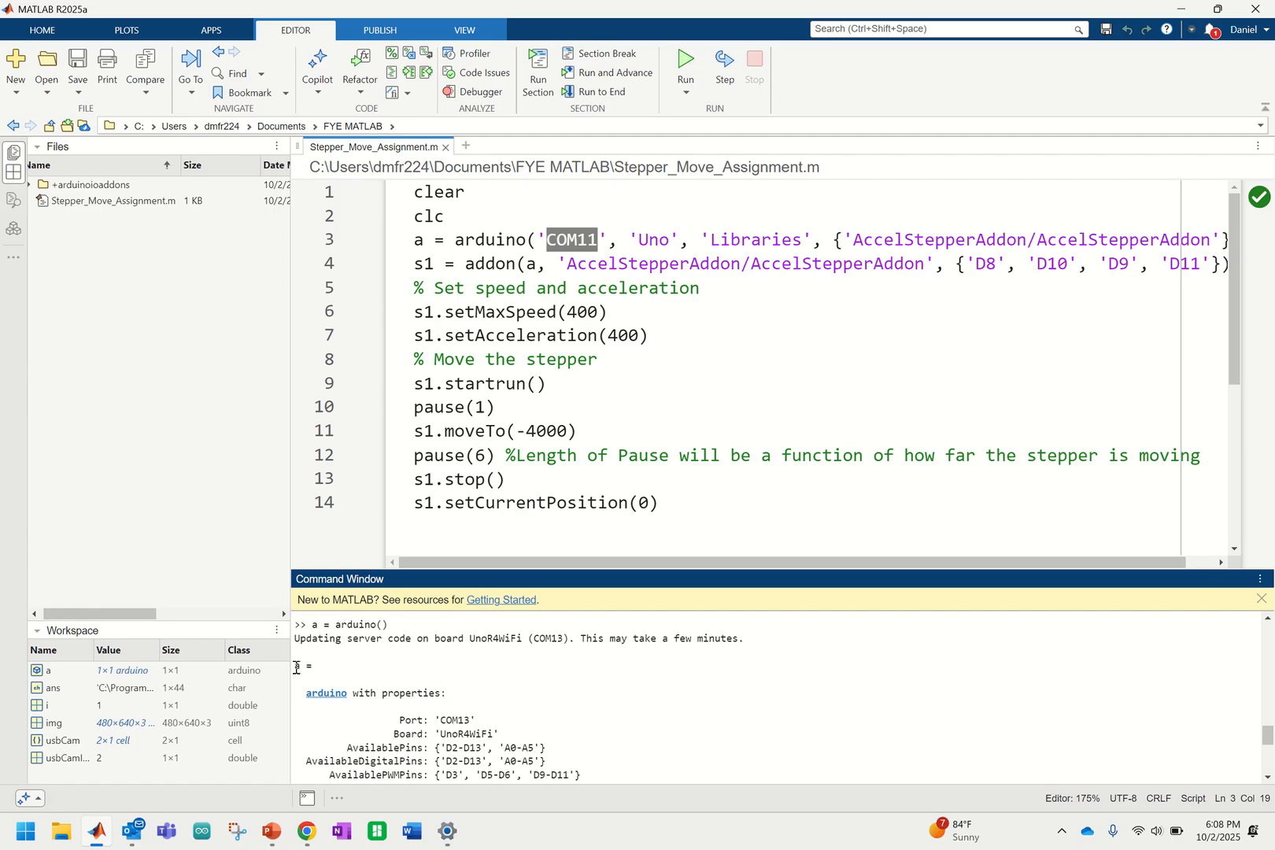
pyautogui.moveTo(296, 666); pyautogui.dragTo(503, 803)
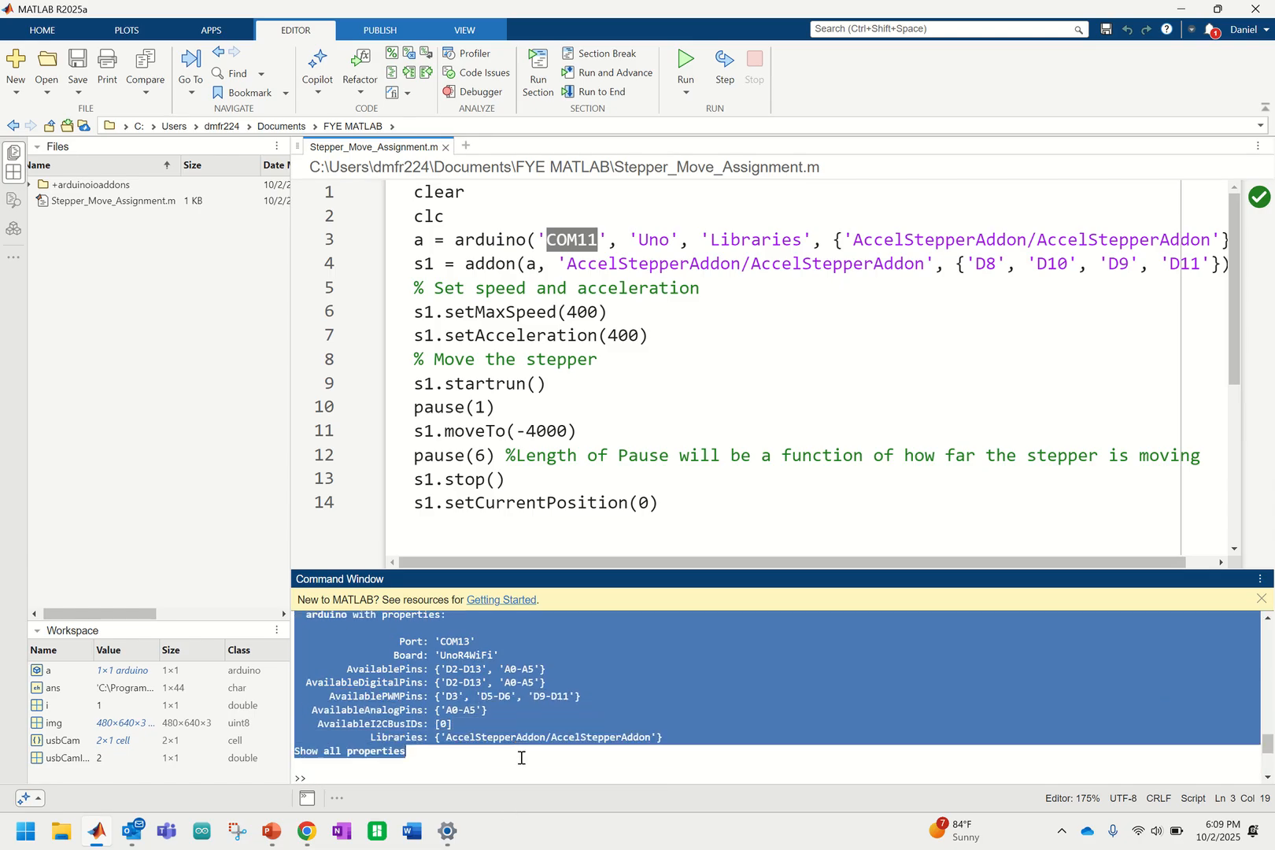
pyautogui.scroll(2, 516, 740)
pyautogui.scroll(-2, 488, 731)
pyautogui.click(499, 683)
pyautogui.moveTo(435, 641); pyautogui.dragTo(479, 644)
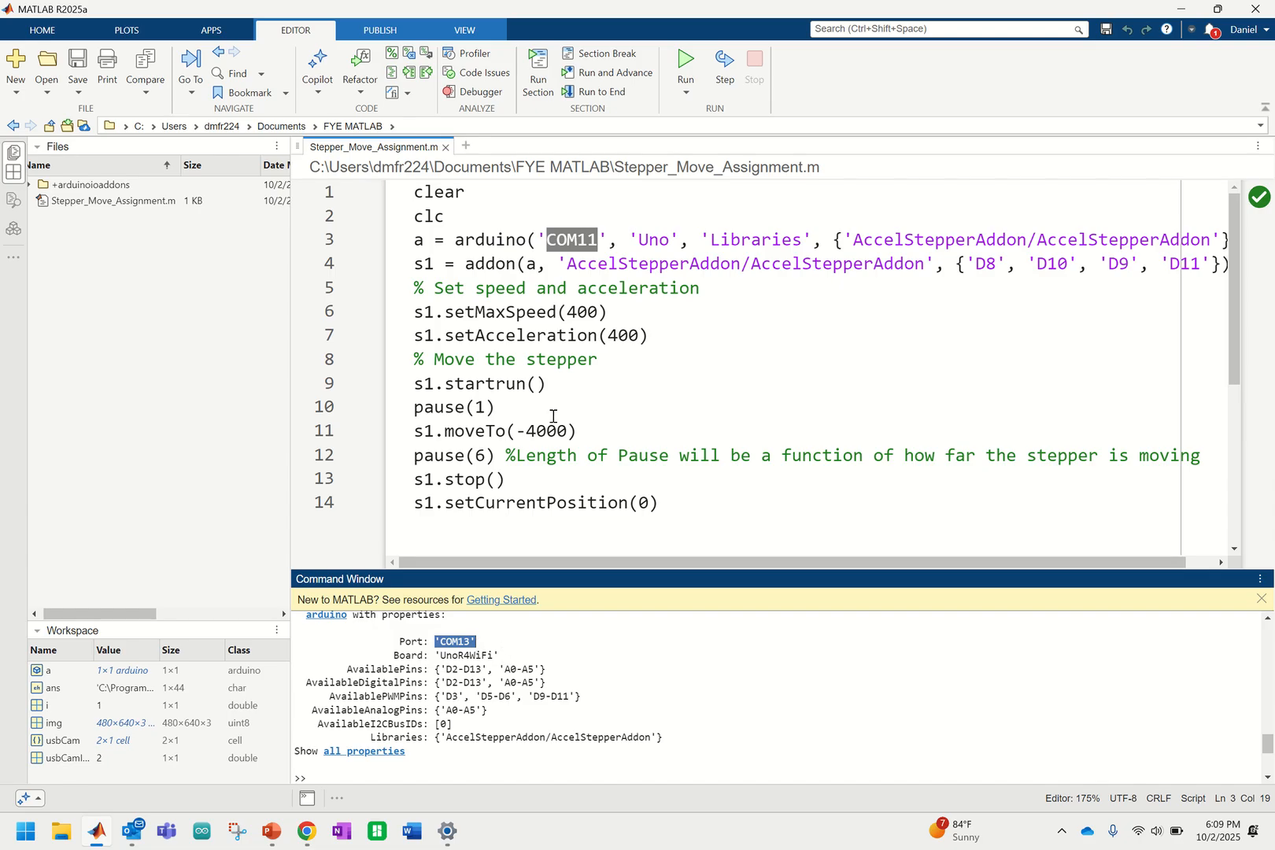
# Step: Try running a = arduino() again in the Command Window with the existing board connection still in the workspace
pyautogui.click(425, 772)
pyautogui.click(408, 776)
pyautogui.write('a = arduino()')
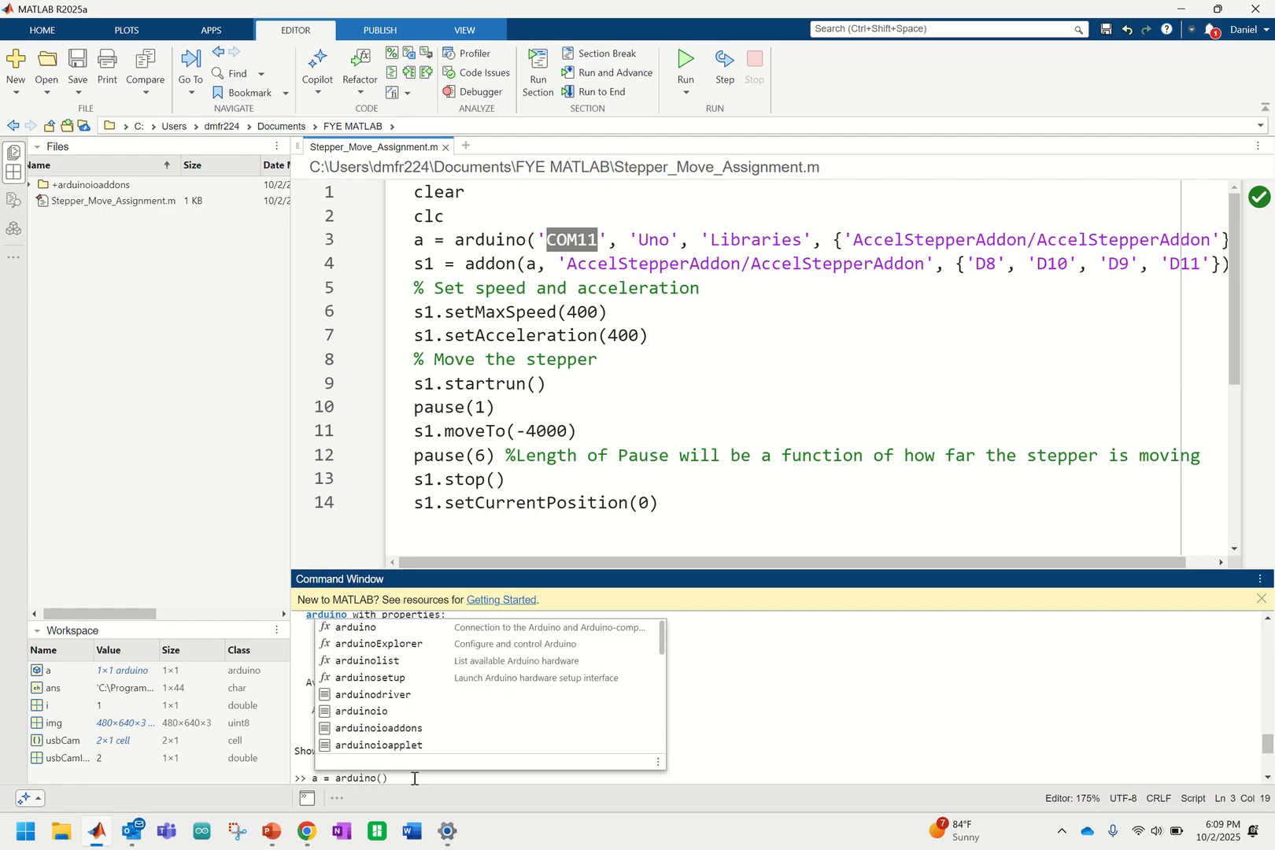
pyautogui.press('Return')
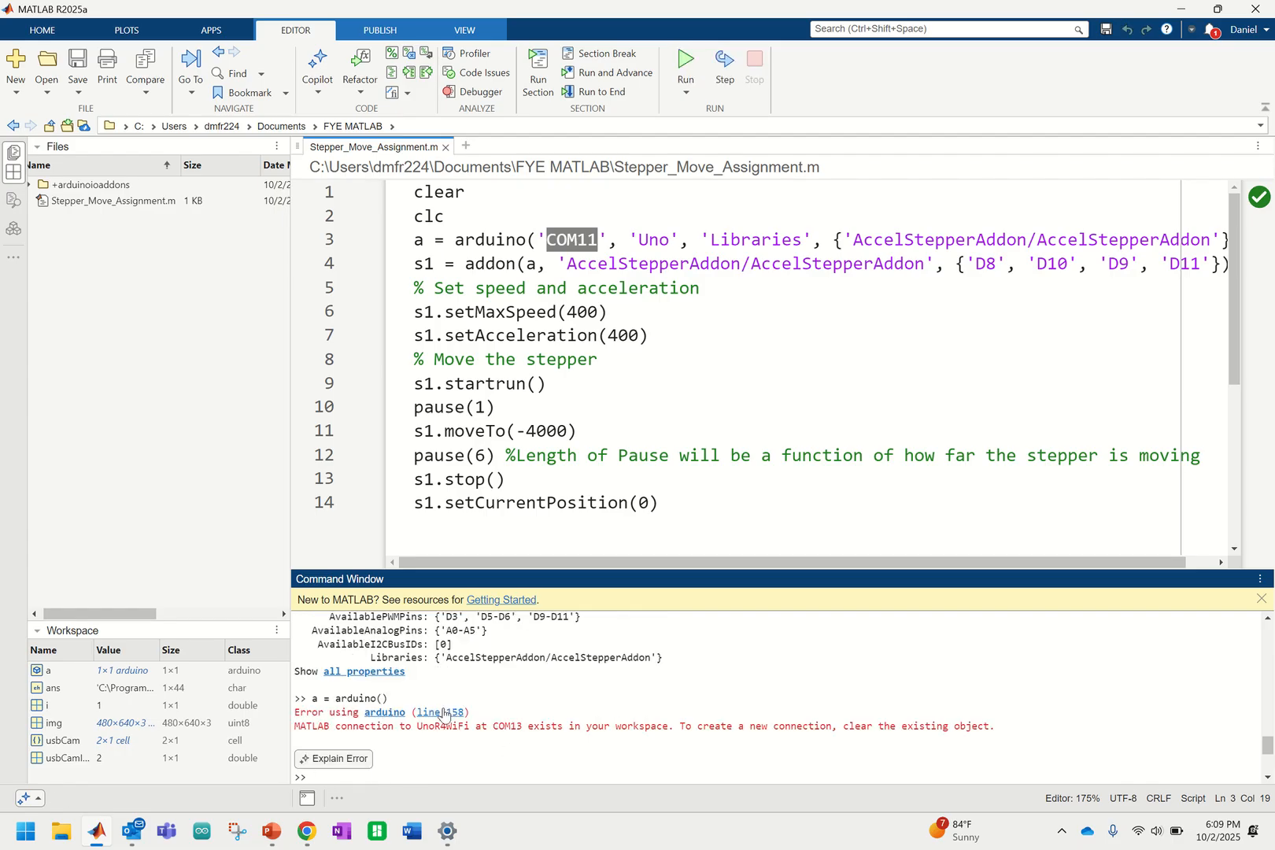
# Step: Run clear in the Command Window to remove the existing board connection and all other workspace variables
pyautogui.write('clear')
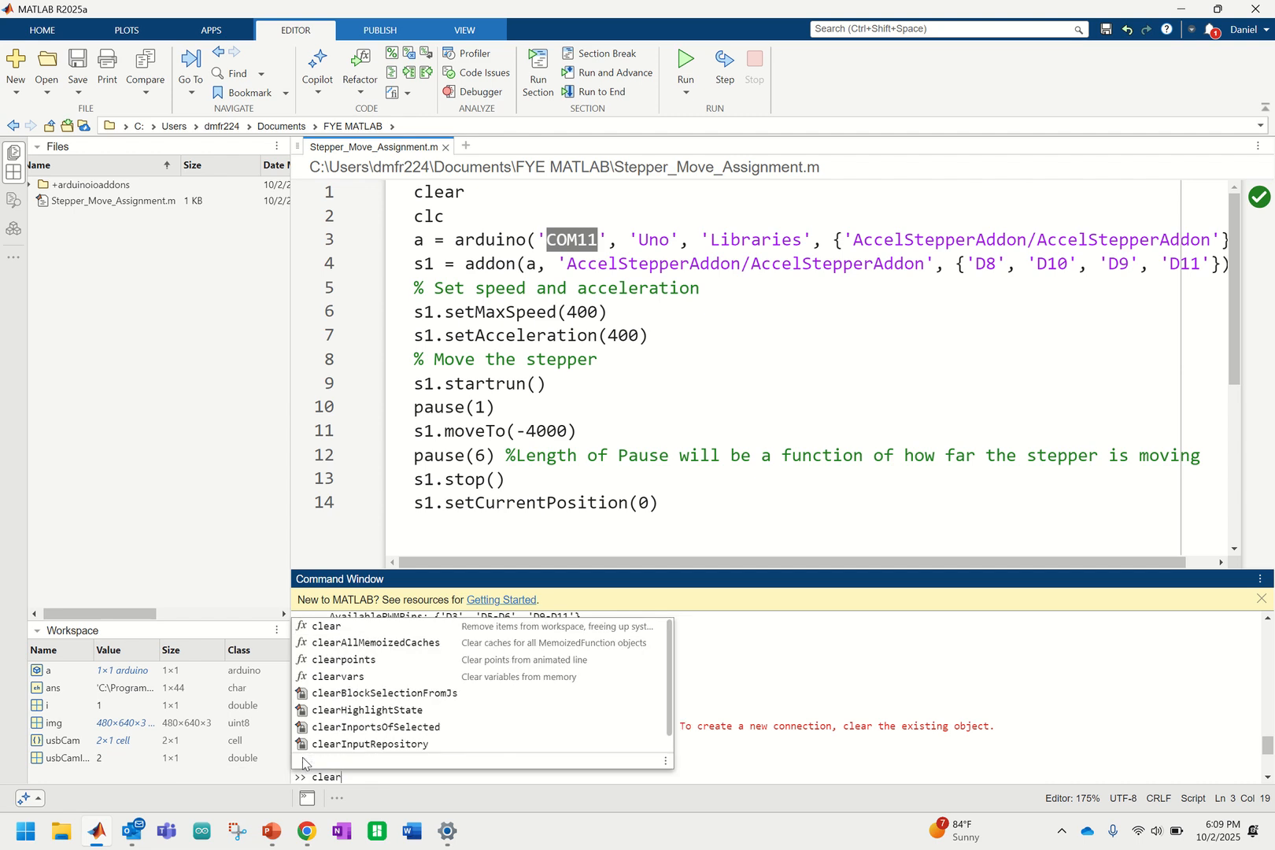
pyautogui.press('Return')
pyautogui.press('Return')
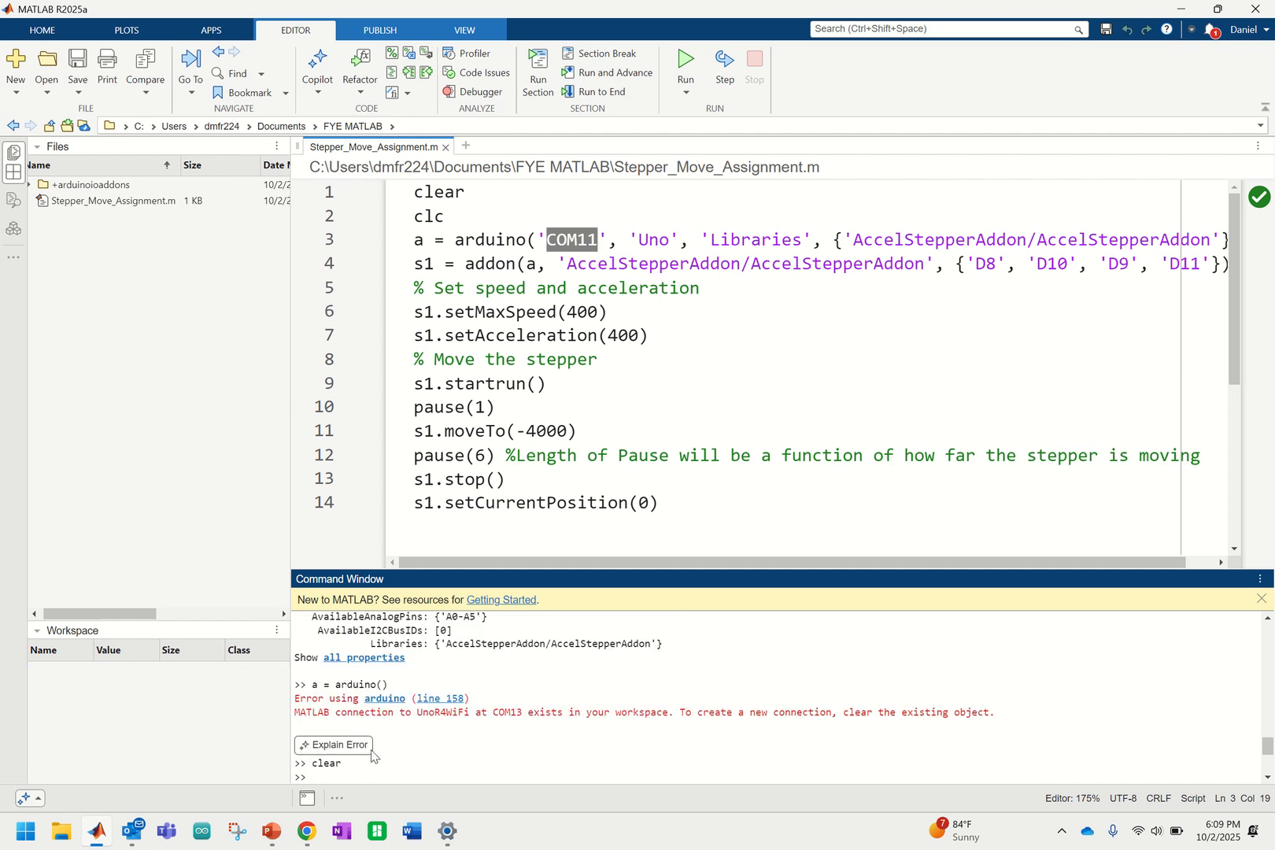
# Step: Run a = arduino() in the Command Window to create a new connection to the board
pyautogui.write('a =')
pyautogui.write(' aerd')
pyautogui.write('rduino')
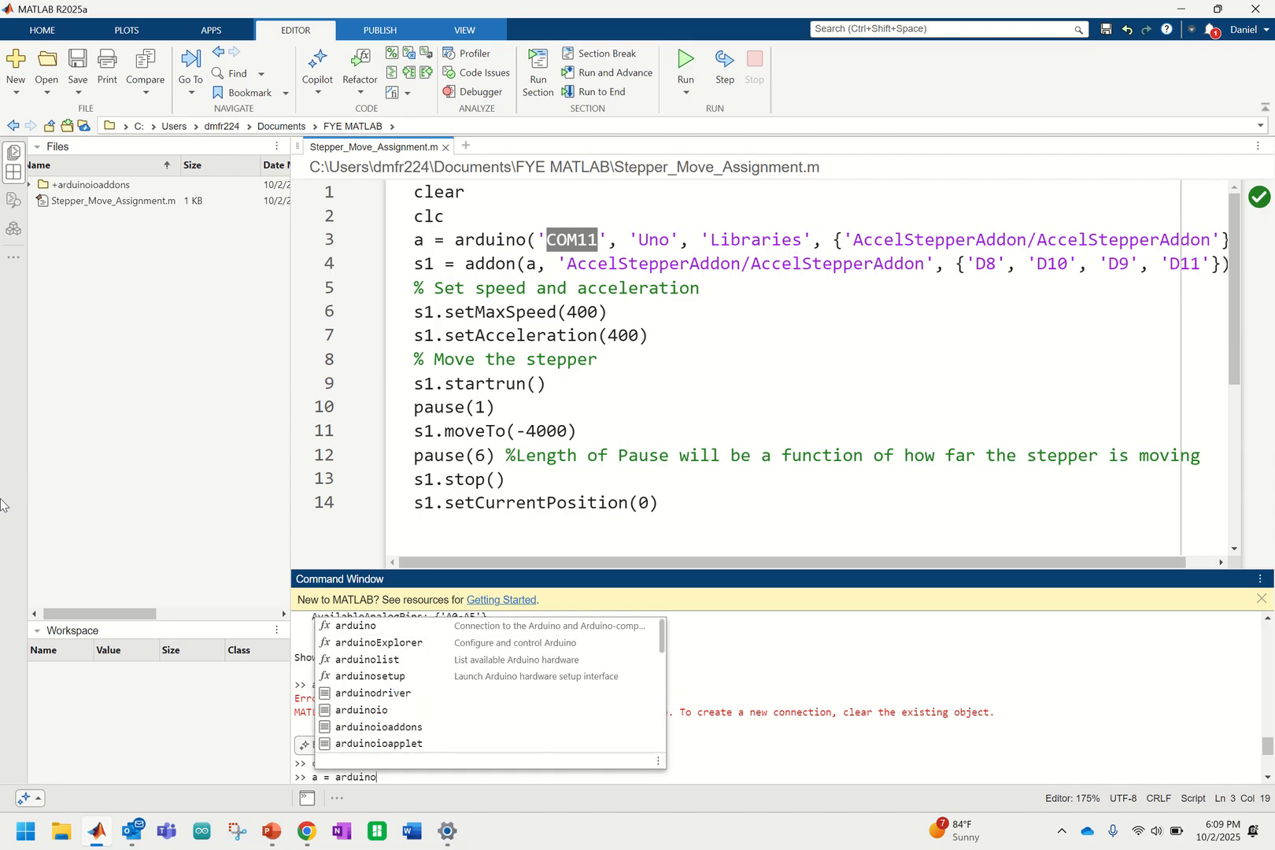
pyautogui.write('()')
pyautogui.press('Return')
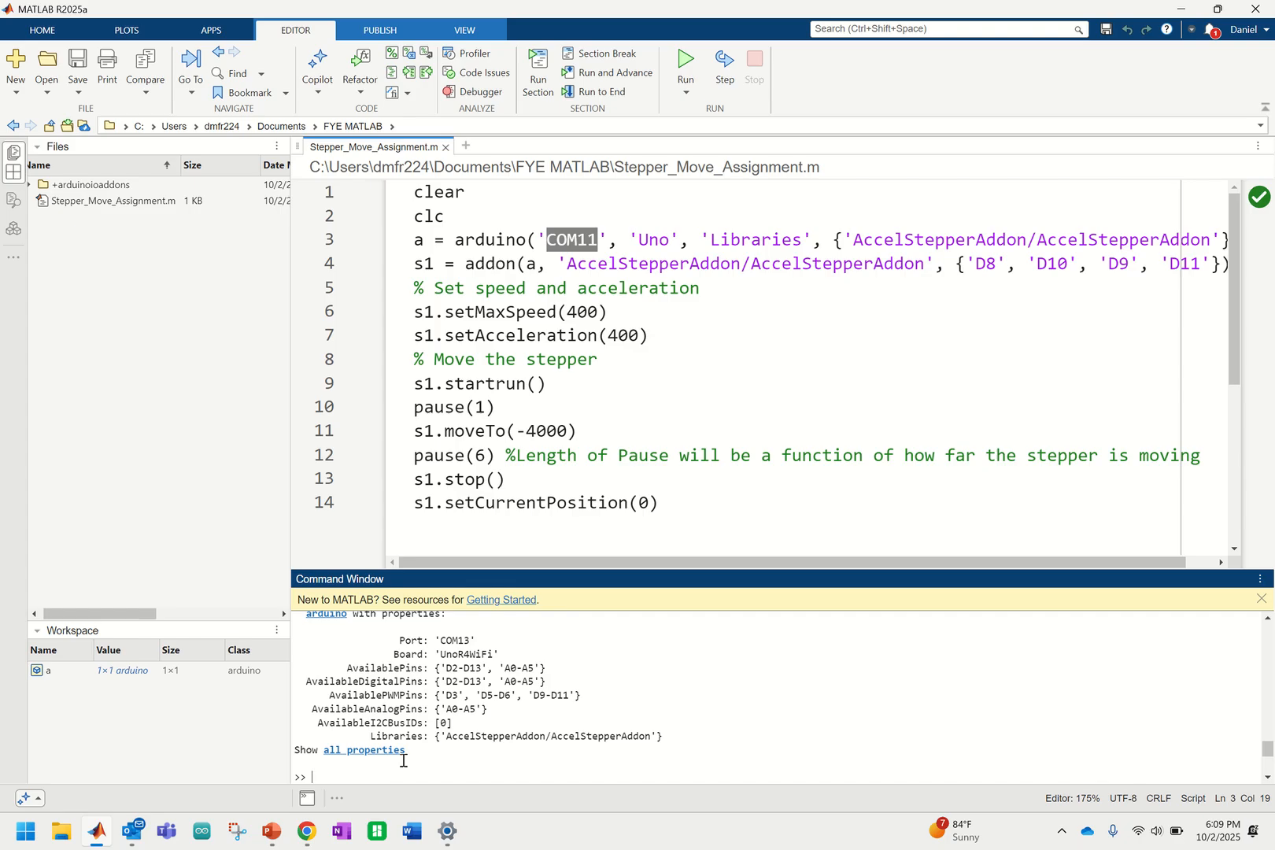
# Step: Review the Command Window output of the arduino() calls, including the port in the earlier server-code update message
pyautogui.scroll(3, 428, 728)
pyautogui.scroll(-3, 427, 728)
pyautogui.scroll(2, 356, 673)
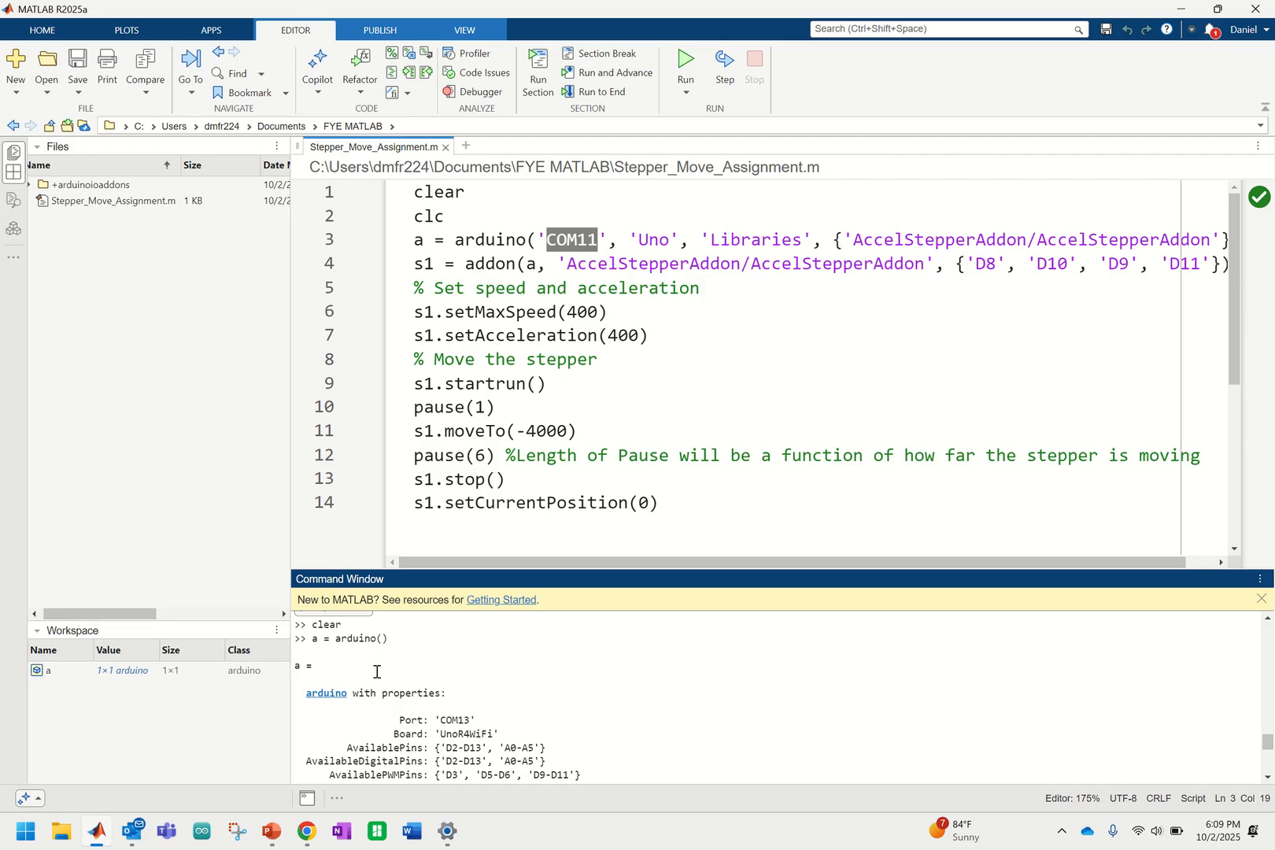
pyautogui.scroll(2, 425, 724)
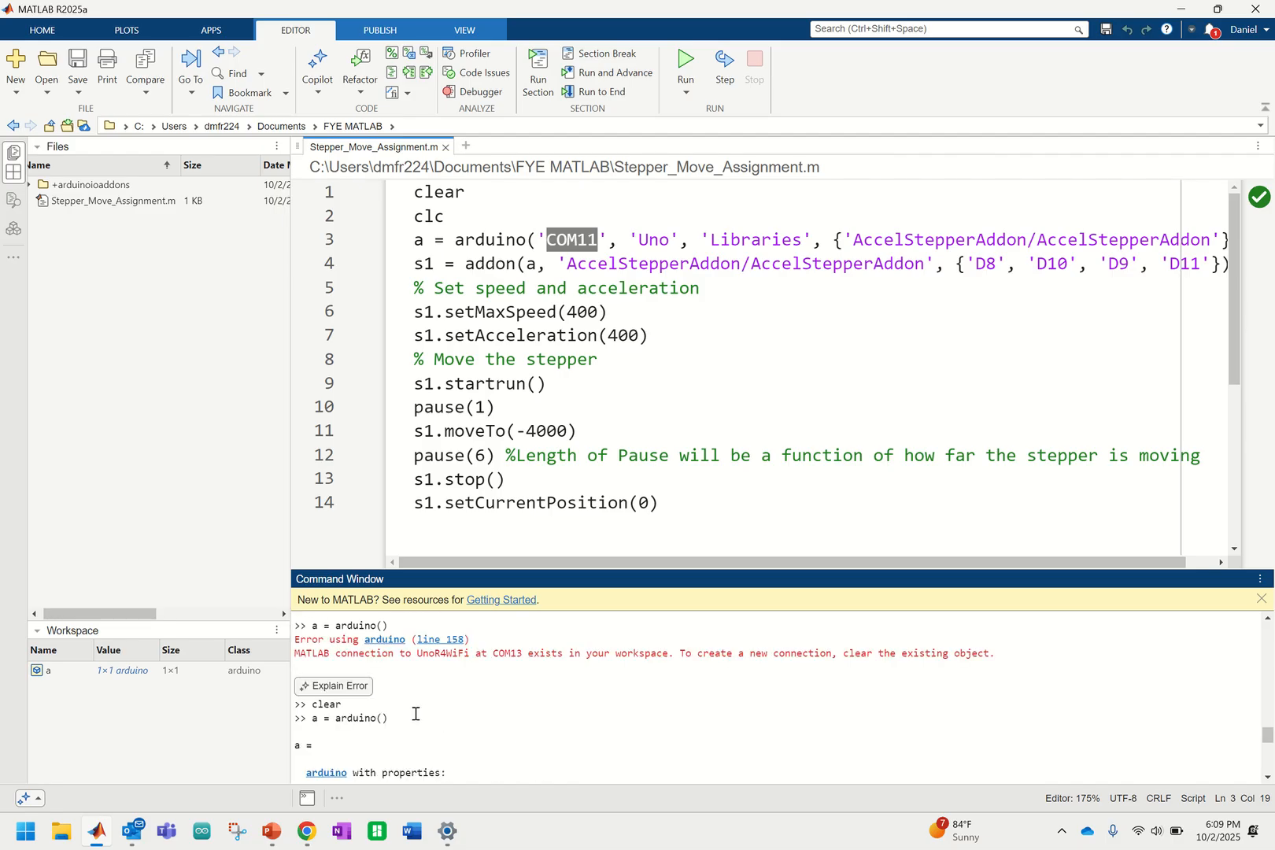
pyautogui.scroll(-3, 376, 669)
pyautogui.scroll(11, 362, 688)
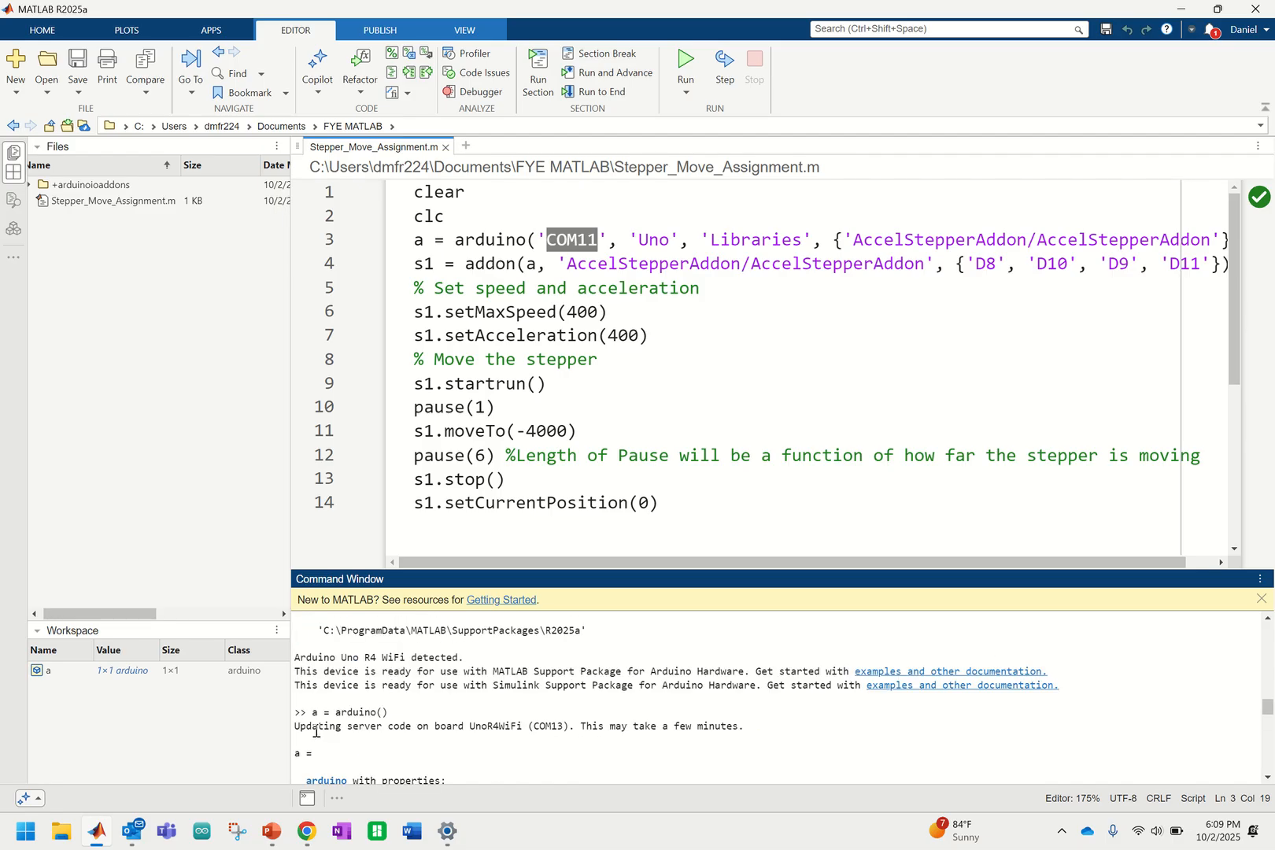
pyautogui.moveTo(533, 725); pyautogui.dragTo(563, 725)
pyautogui.scroll(-5, 531, 722)
pyautogui.scroll(-6, 520, 708)
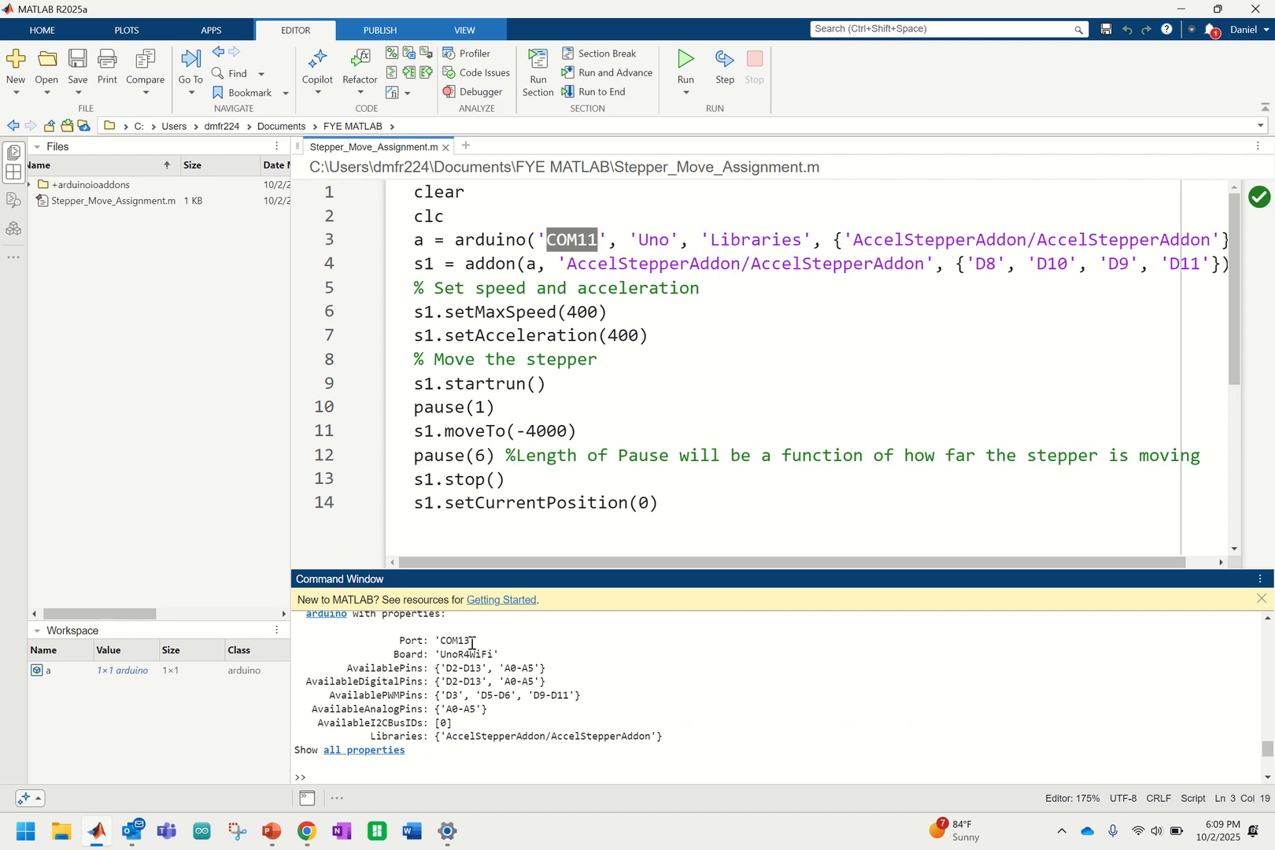
# Step: Highlight the Port value in the arduino properties and the port in the script's arduino call to compare them
pyautogui.moveTo(479, 640); pyautogui.dragTo(395, 642)
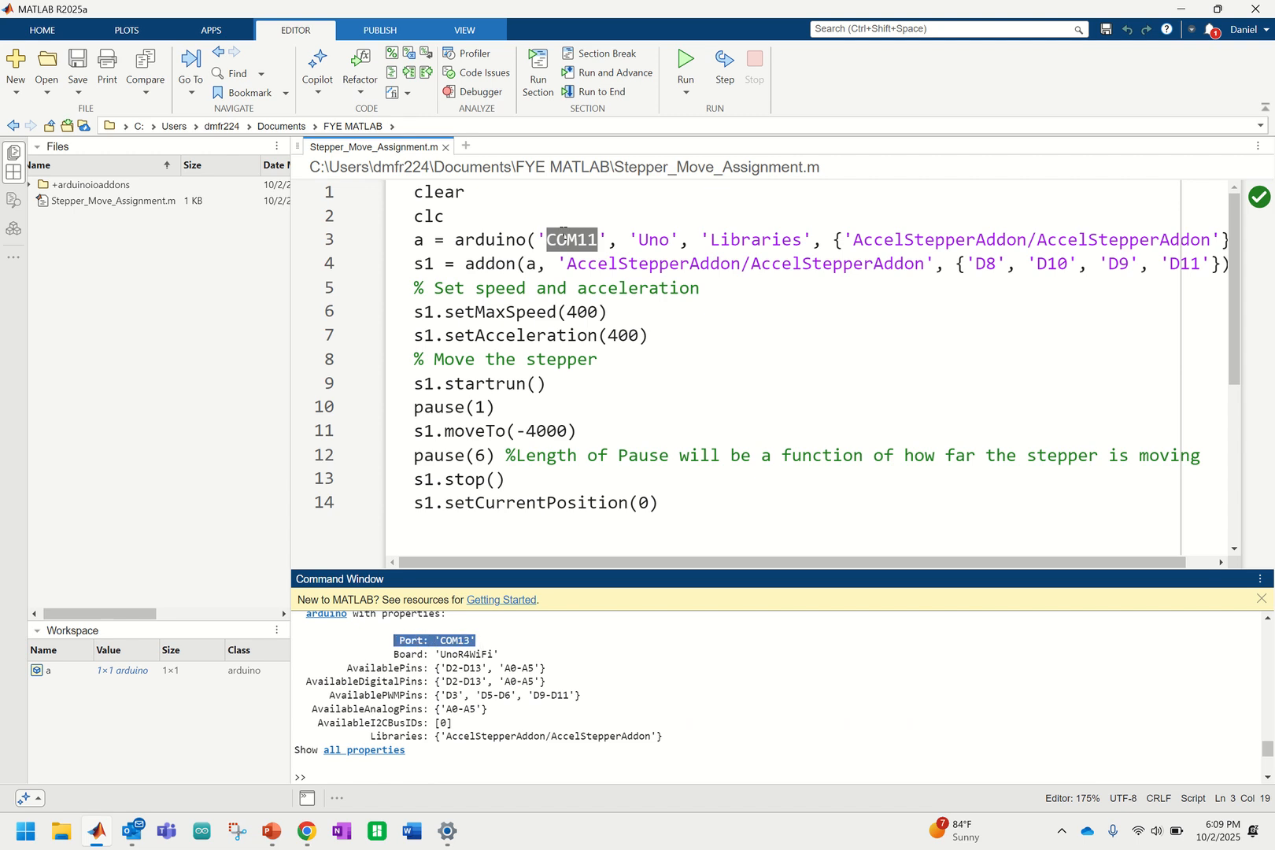
pyautogui.moveTo(548, 240); pyautogui.dragTo(587, 240)
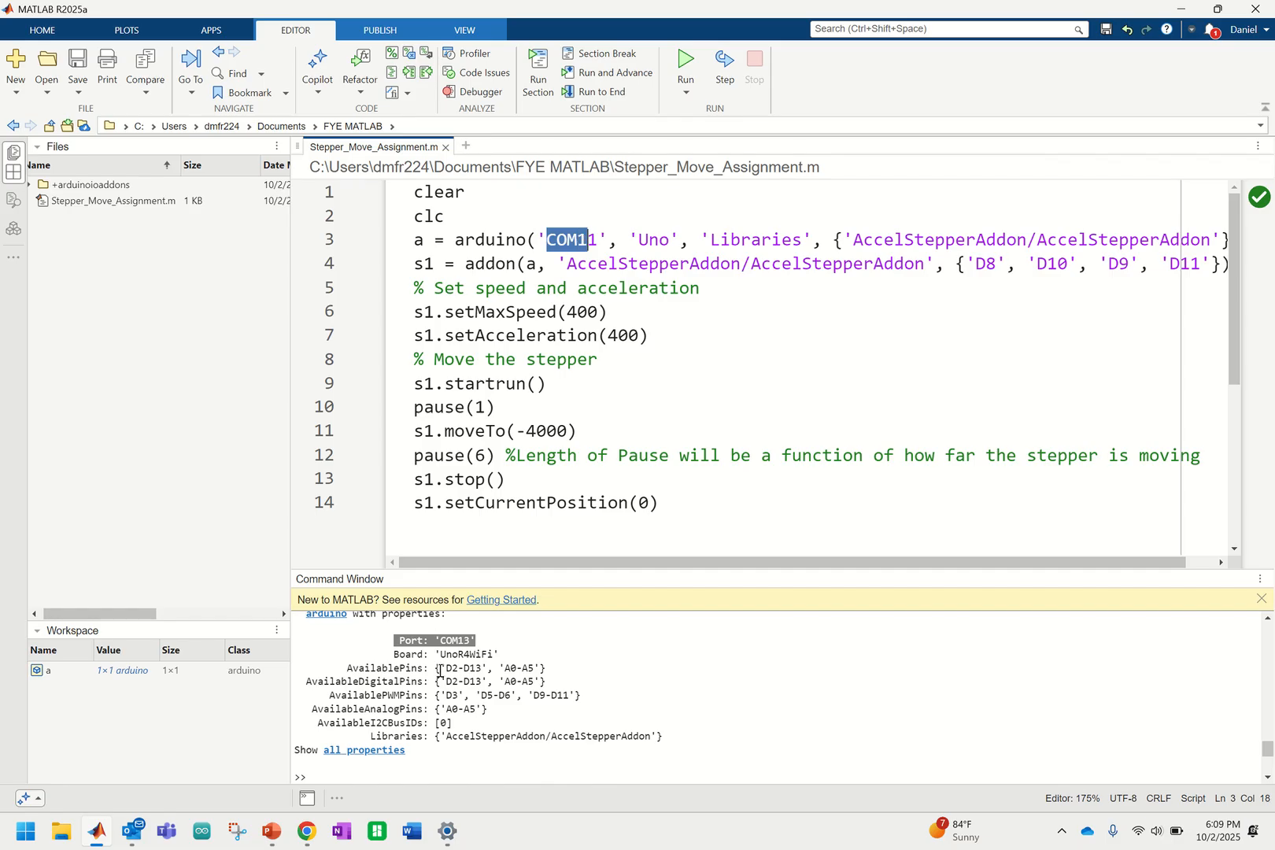
pyautogui.click(474, 639)
pyautogui.moveTo(475, 639); pyautogui.dragTo(434, 639)
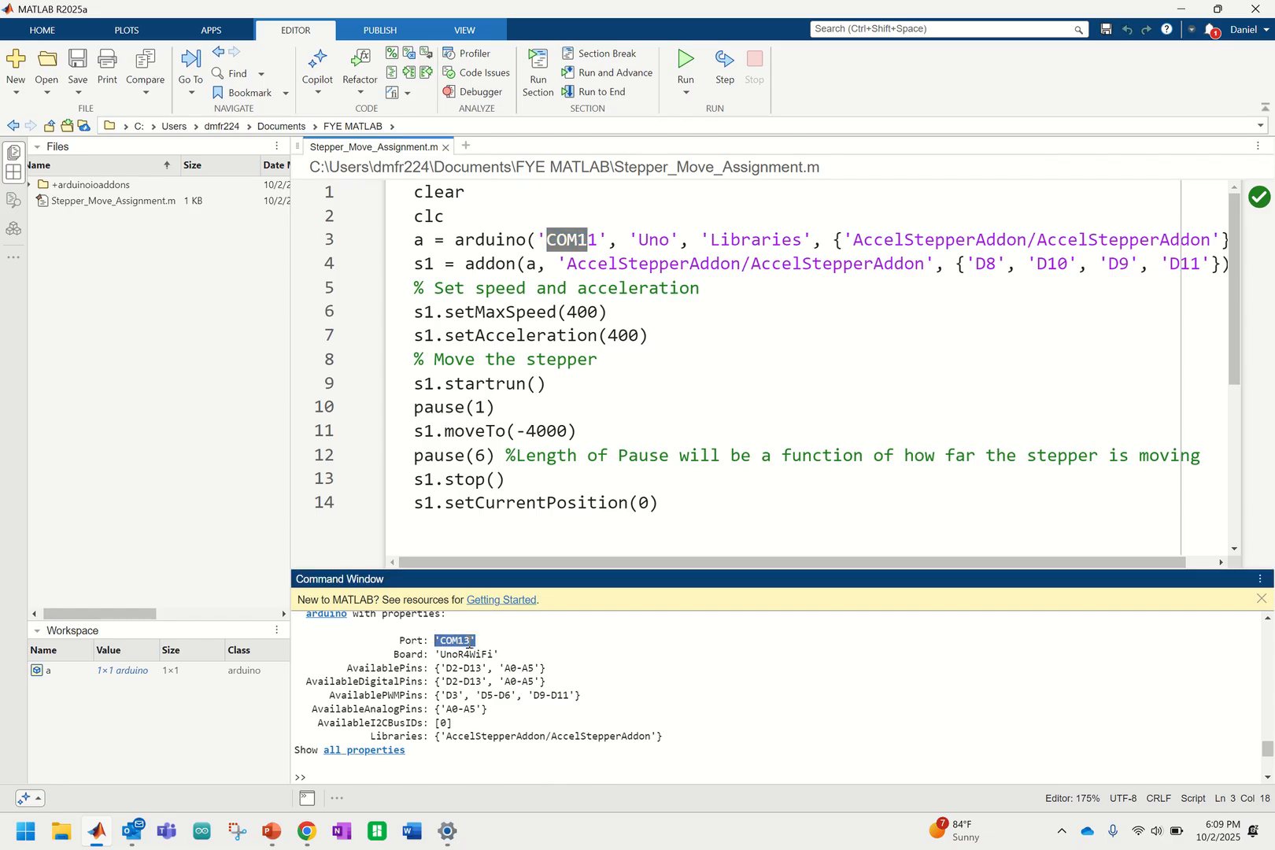